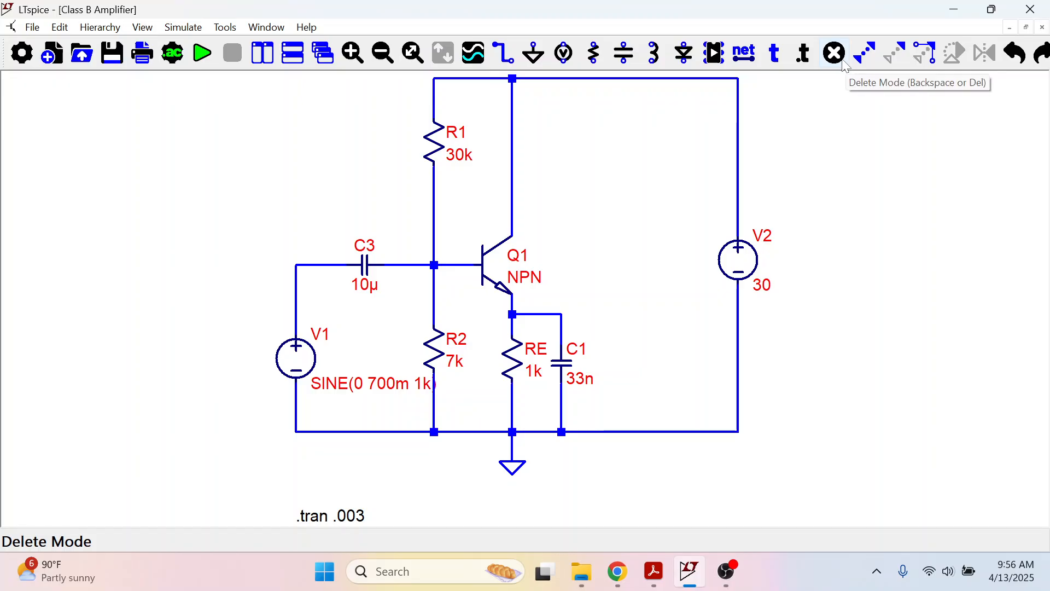
Step: Delete the emitter bypass capacitor C1 and its leftover wire at Q1's emitter
left_click(843, 61)
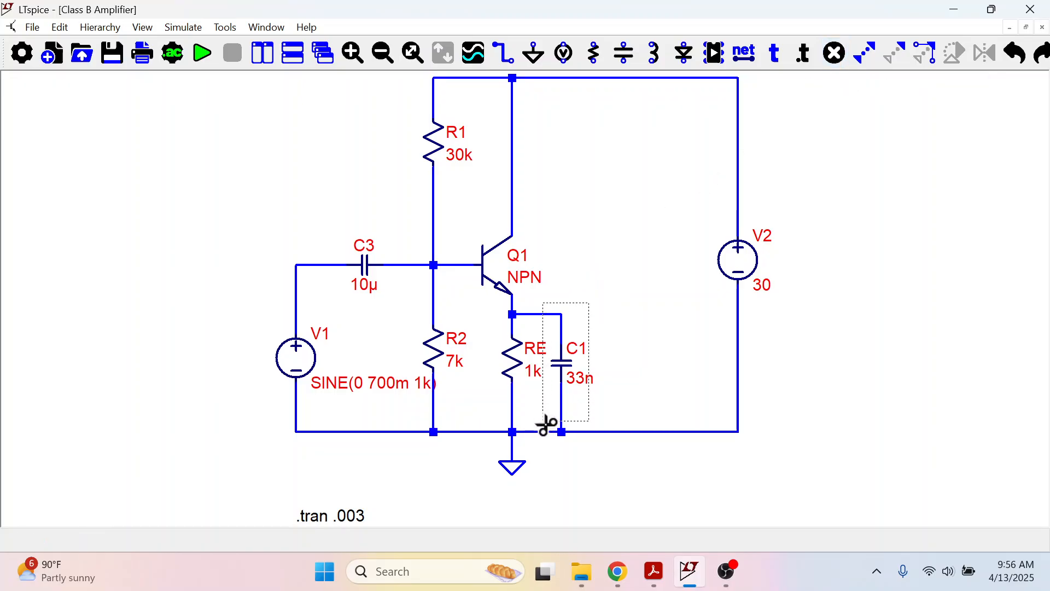
left_click(550, 458)
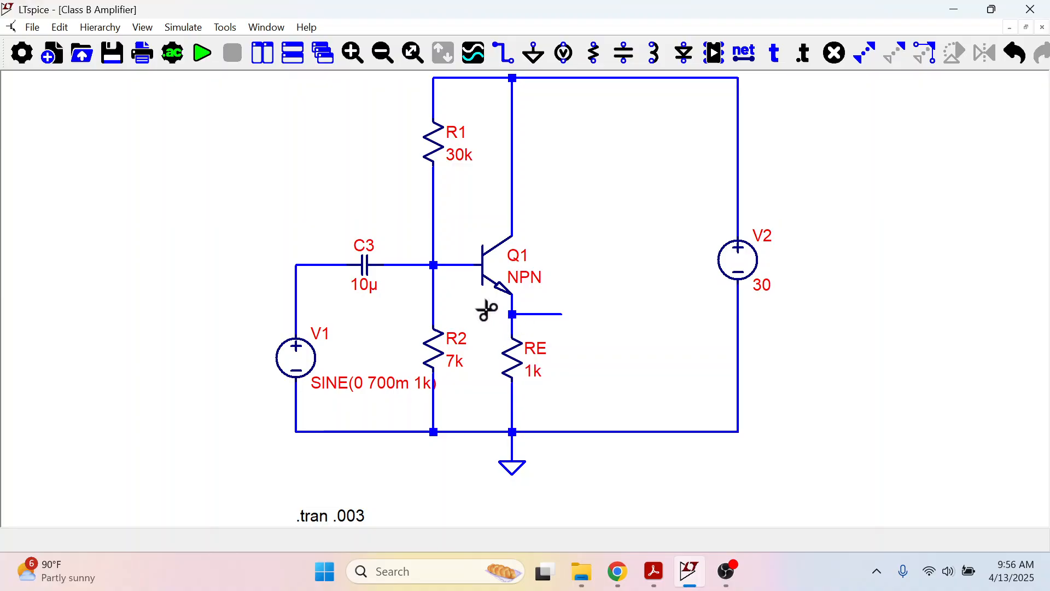
left_click_drag(485, 301, 596, 332)
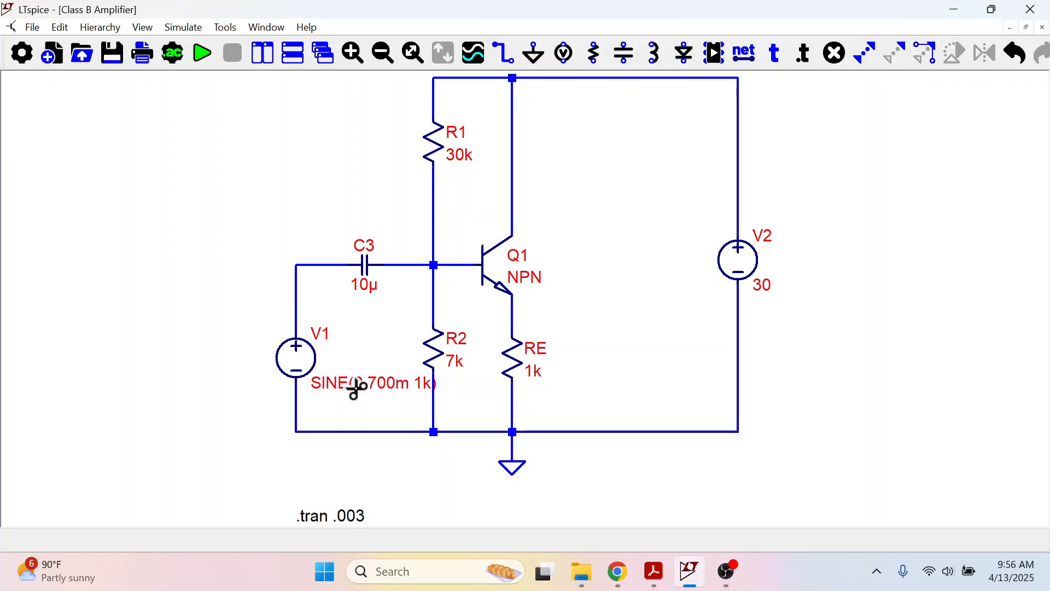
key("Escape")
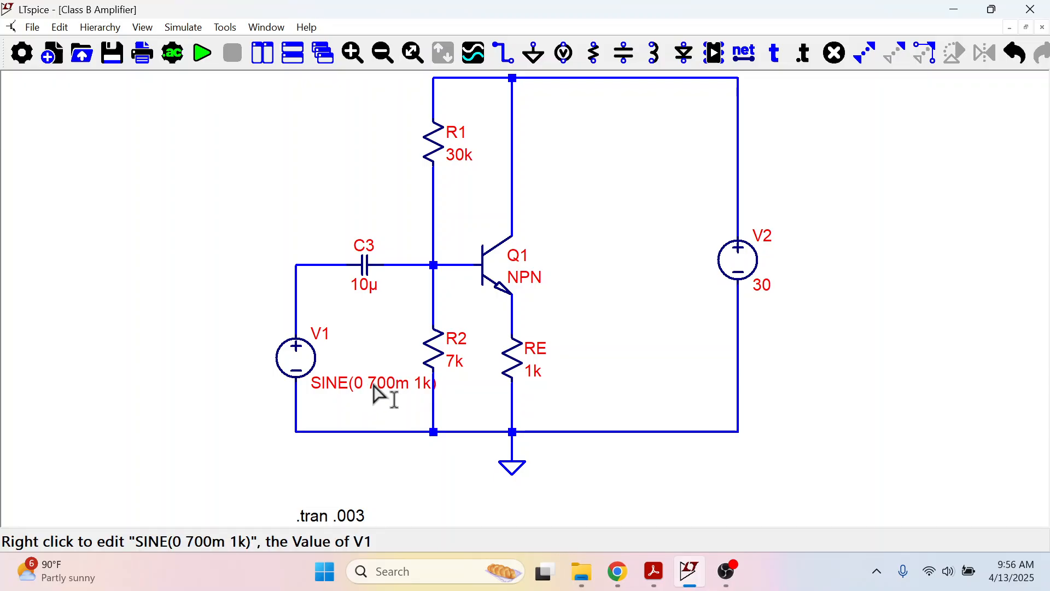
Step: Set the sine amplitude of voltage source V1 to 3v
right_click(305, 368)
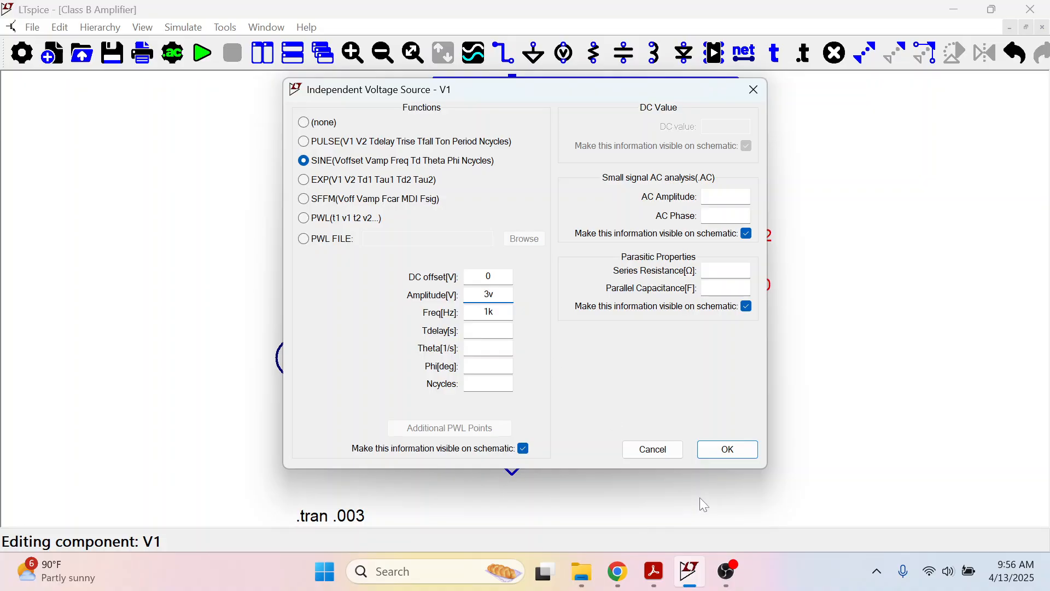
left_click(728, 449)
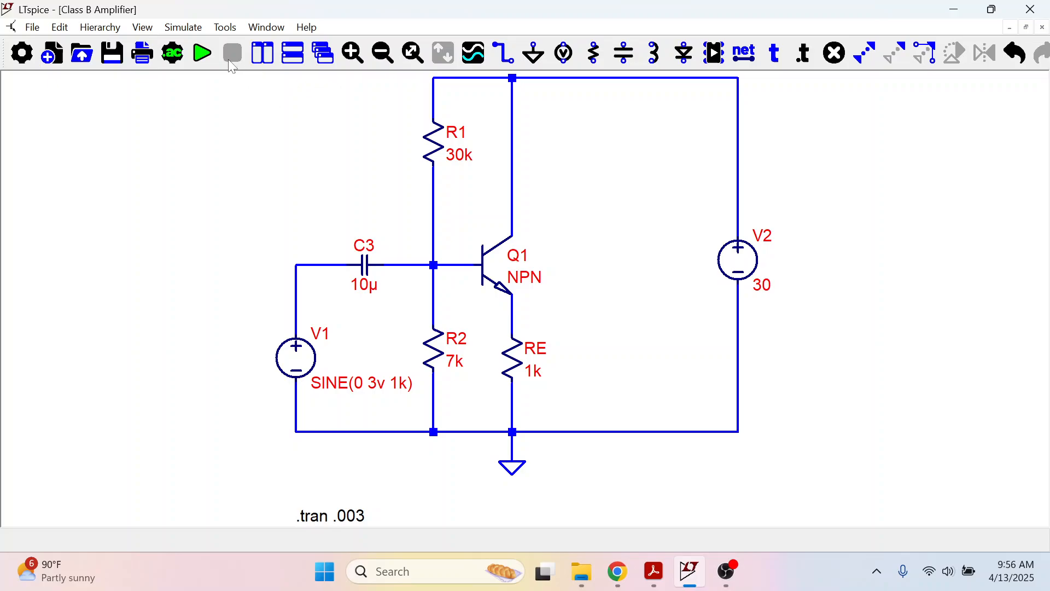
Step: Run the transient simulation and plot the voltages at V1's positive terminal and Q1's emitter
left_click(202, 53)
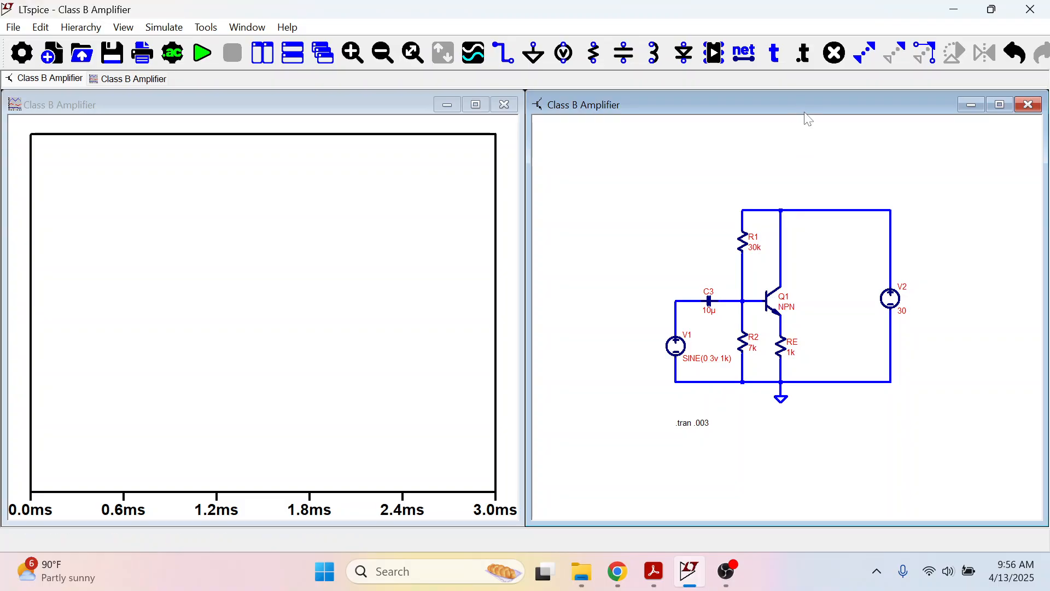
key("space")
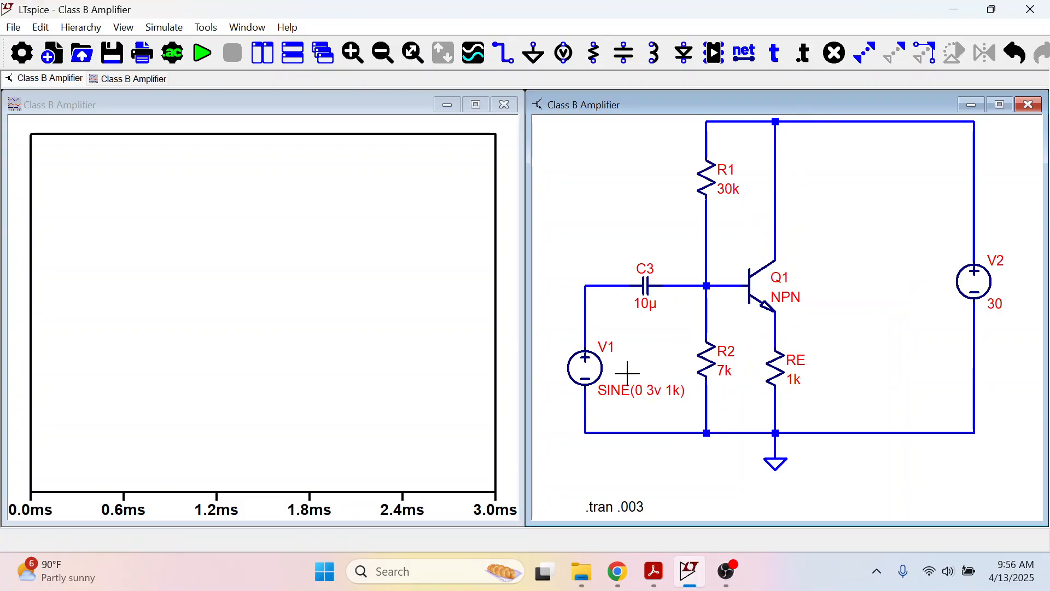
left_click(587, 285)
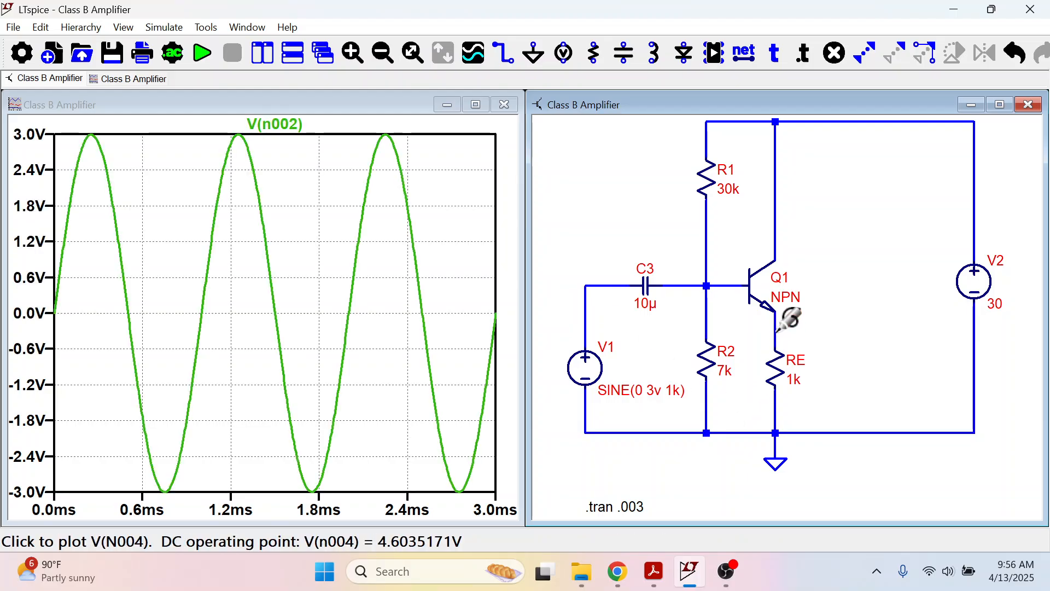
left_click(788, 319)
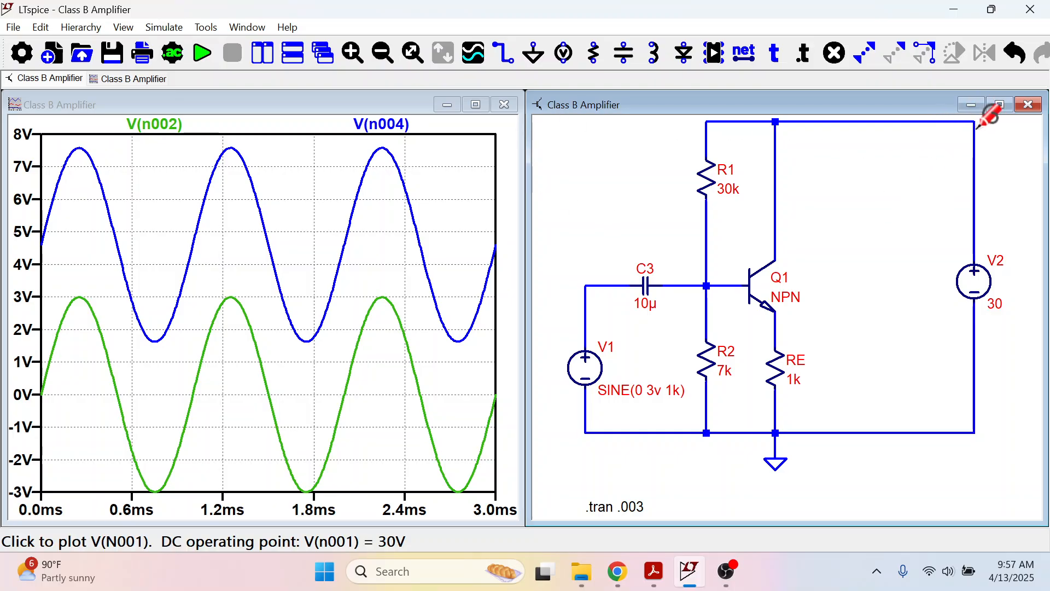
Step: Maximize the schematic and delete resistor RE, its connecting wires and the lower wire running from the ground node to V2
left_click(1000, 105)
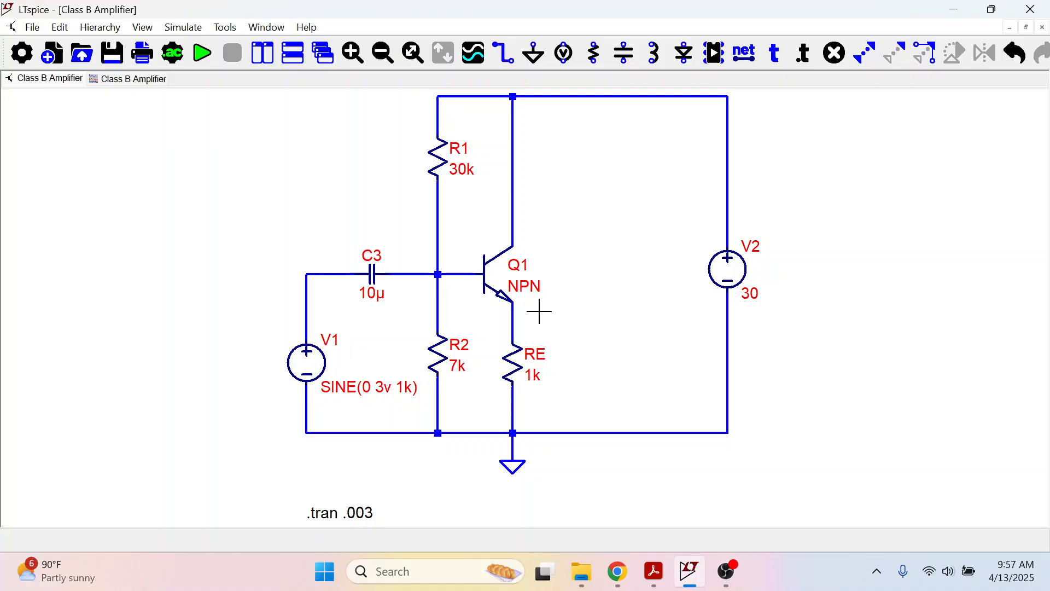
scroll(539, 311, "down", 3)
scroll(537, 315, "up", 1)
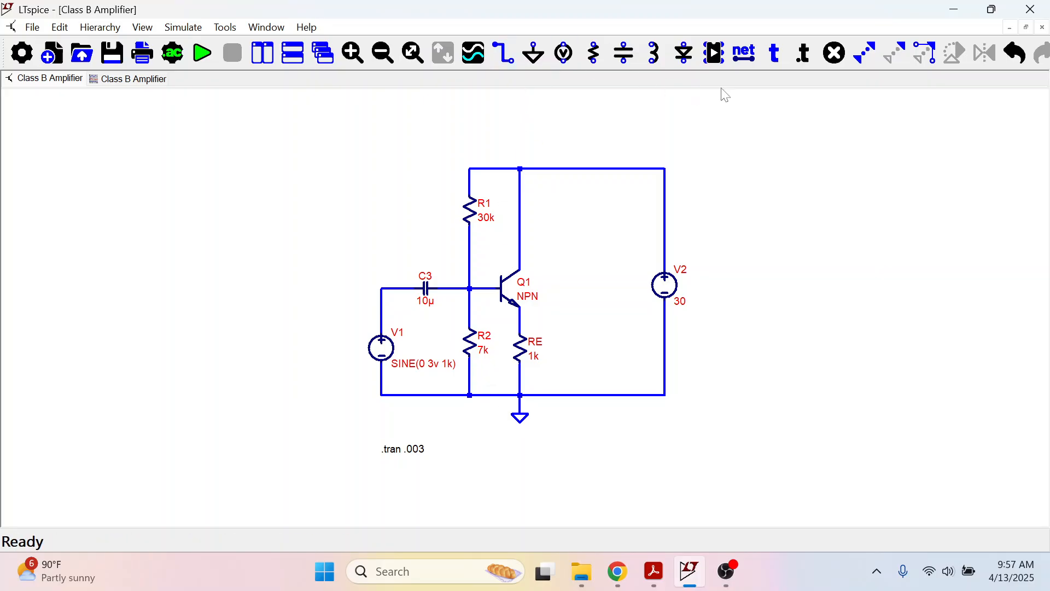
key("Delete")
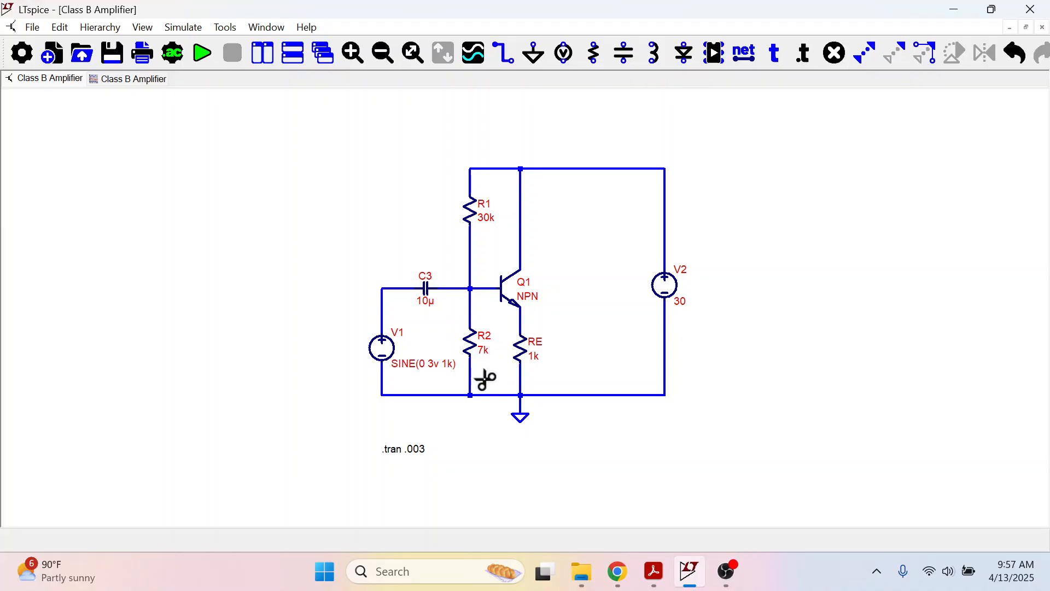
left_click_drag(481, 376, 556, 318)
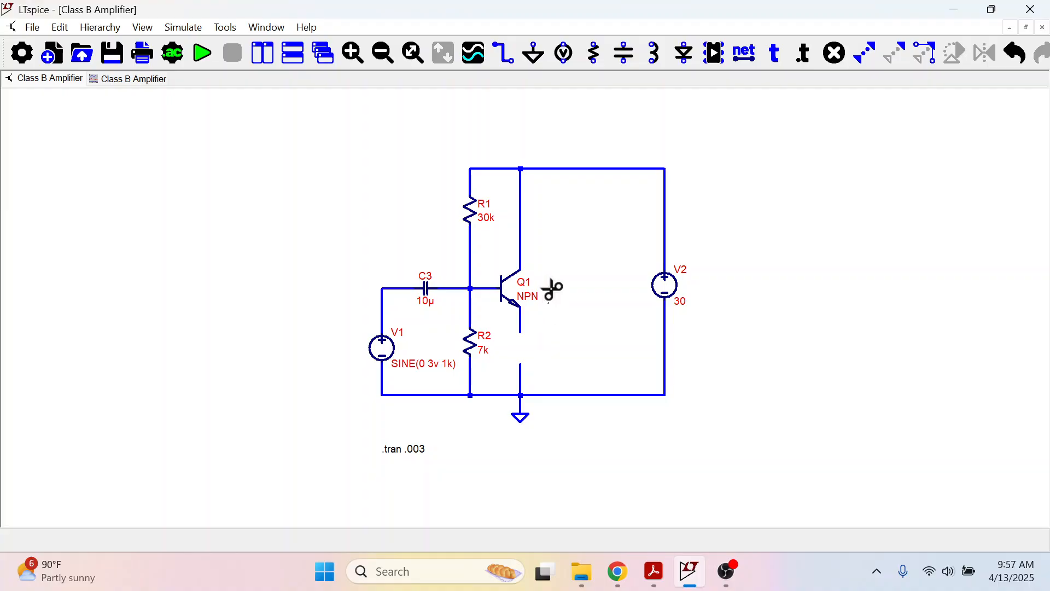
left_click(517, 331)
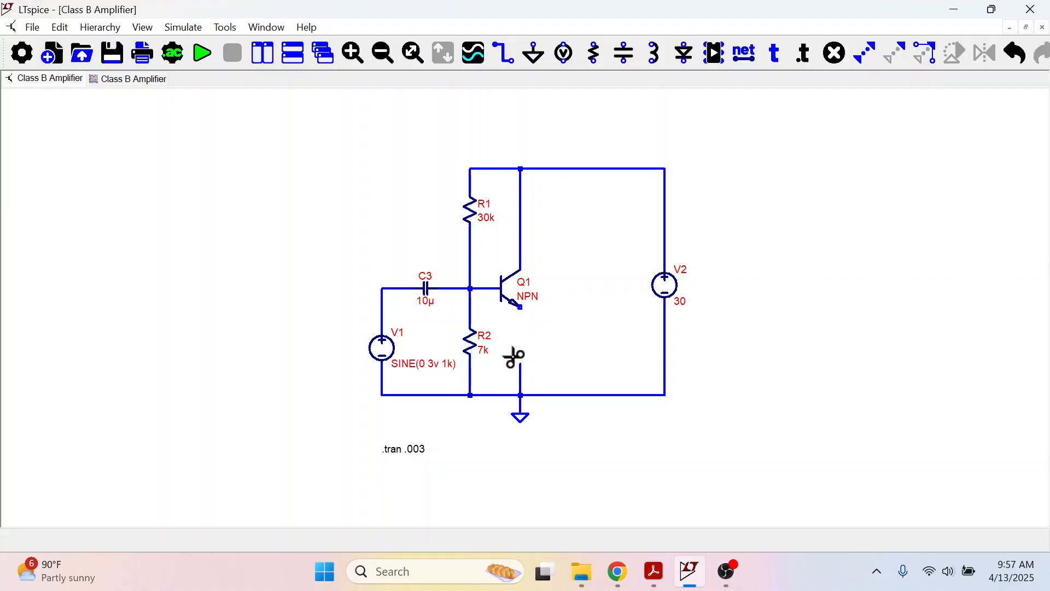
left_click_drag(511, 354, 708, 403)
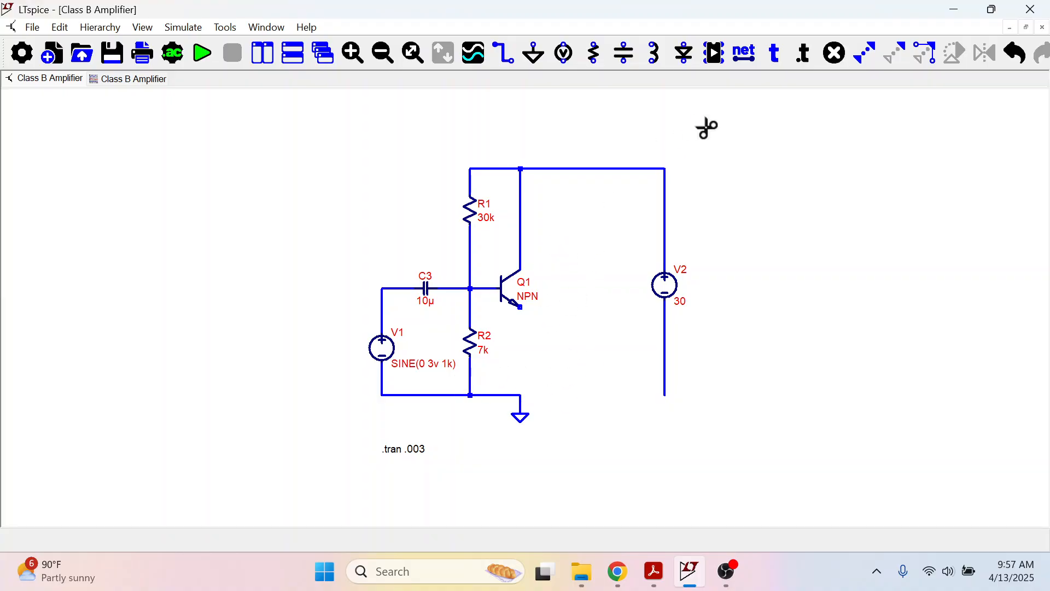
Step: Move the ground symbol closer to R2 along the lower wire and delete the leftover wire stub beyond it
left_click(900, 54)
left_click(523, 413)
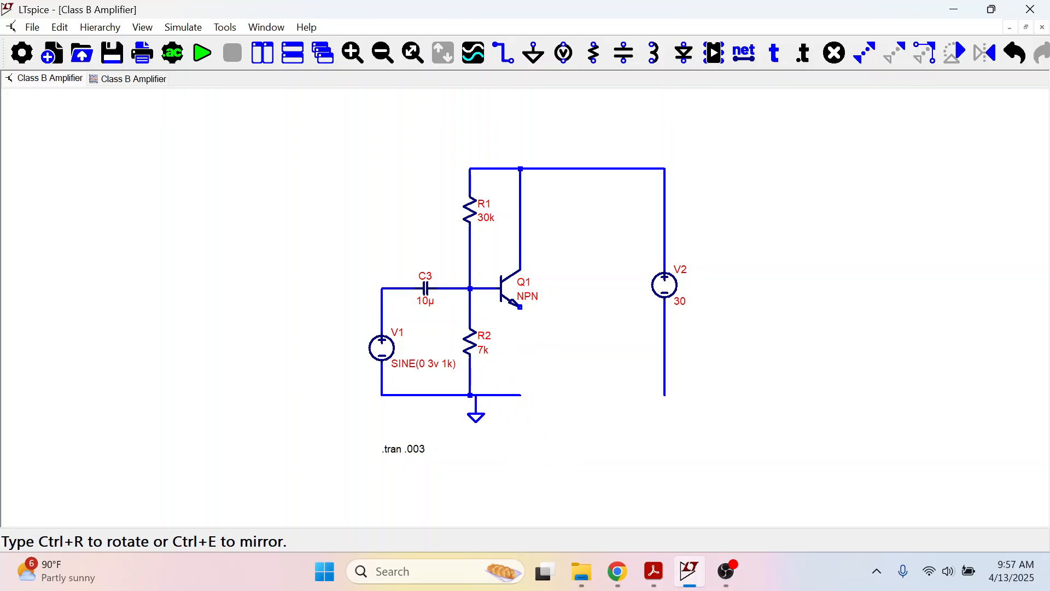
left_click(505, 412)
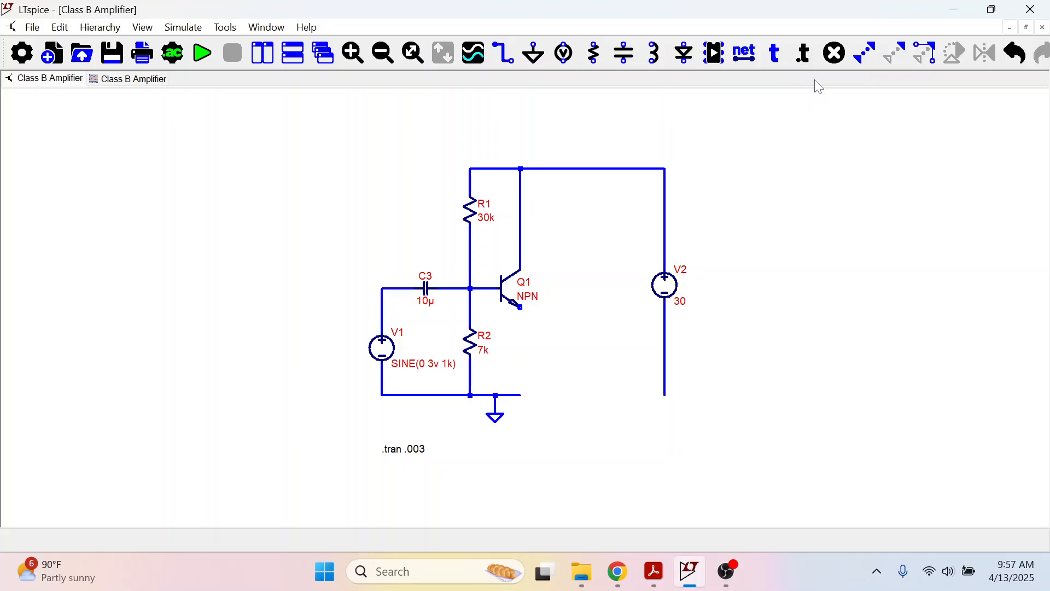
left_click(834, 54)
left_click_drag(544, 376, 482, 419)
Step: Wire Q1's emitter down to the level of the lower wire, with a short horizontal run toward V2
left_click(504, 55)
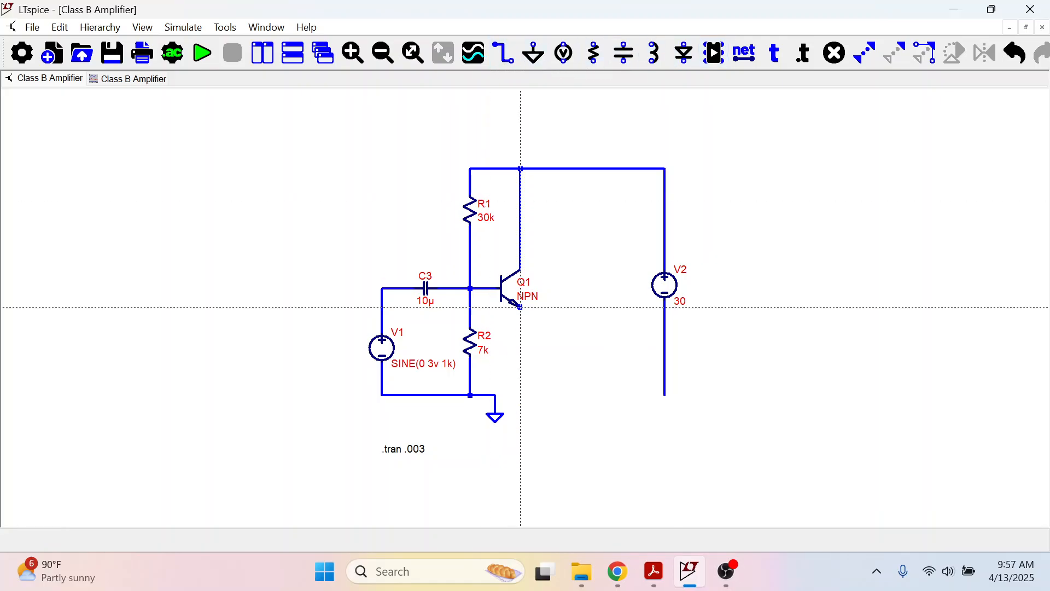
left_click(521, 307)
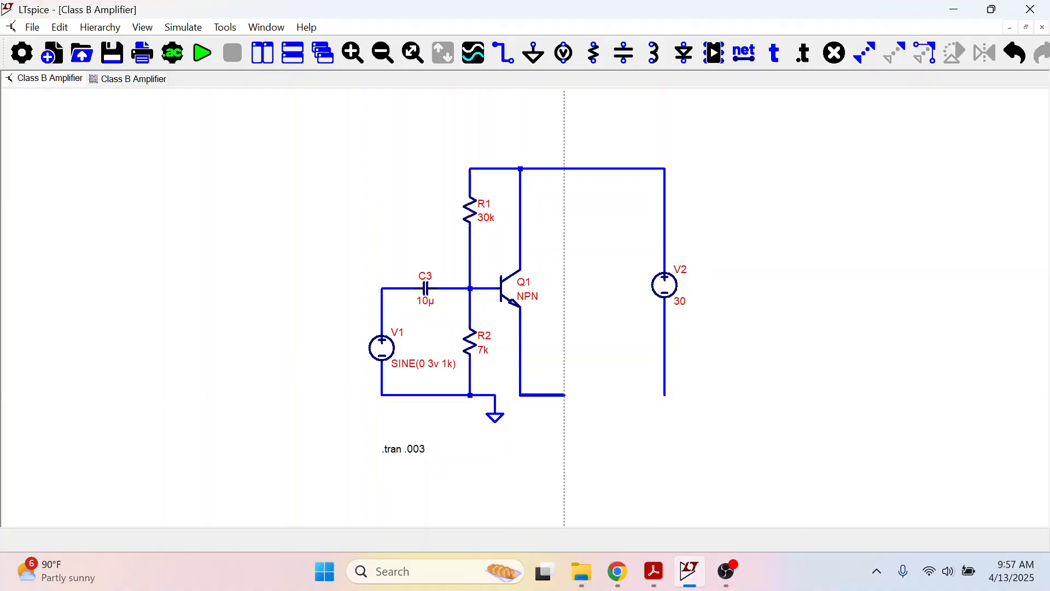
left_click(564, 395)
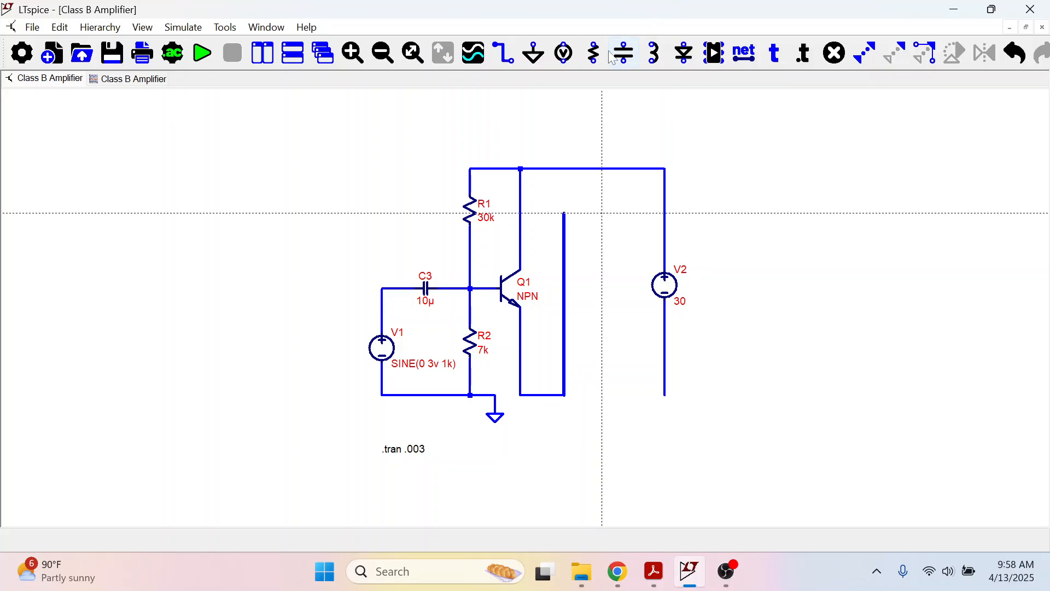
Step: Place a horizontal resistor R3 between the end of the emitter wire and V2's lower lead
left_click(597, 55)
left_click(597, 55)
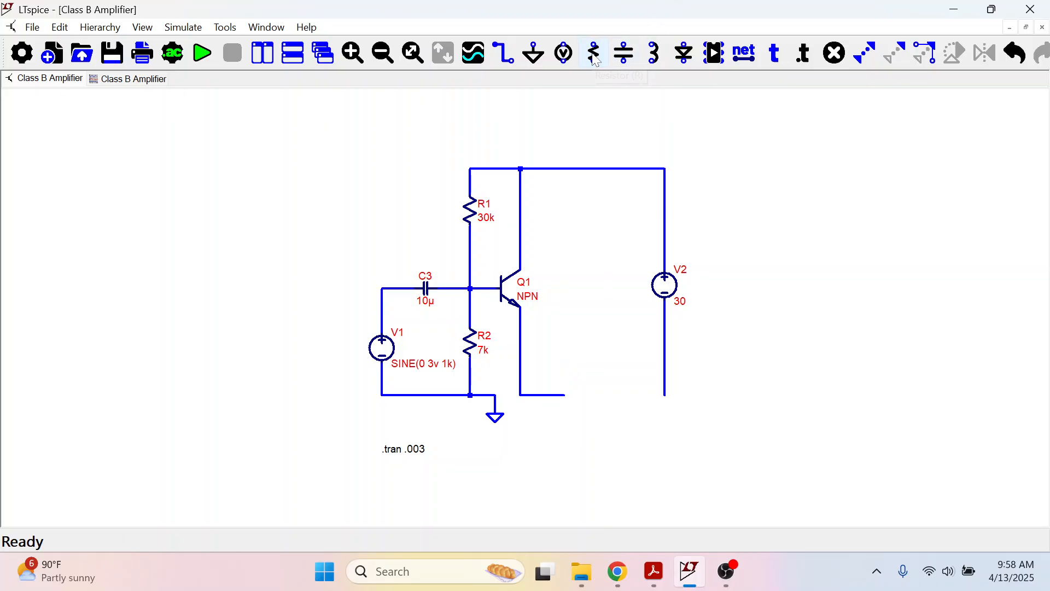
key("ctrl+r")
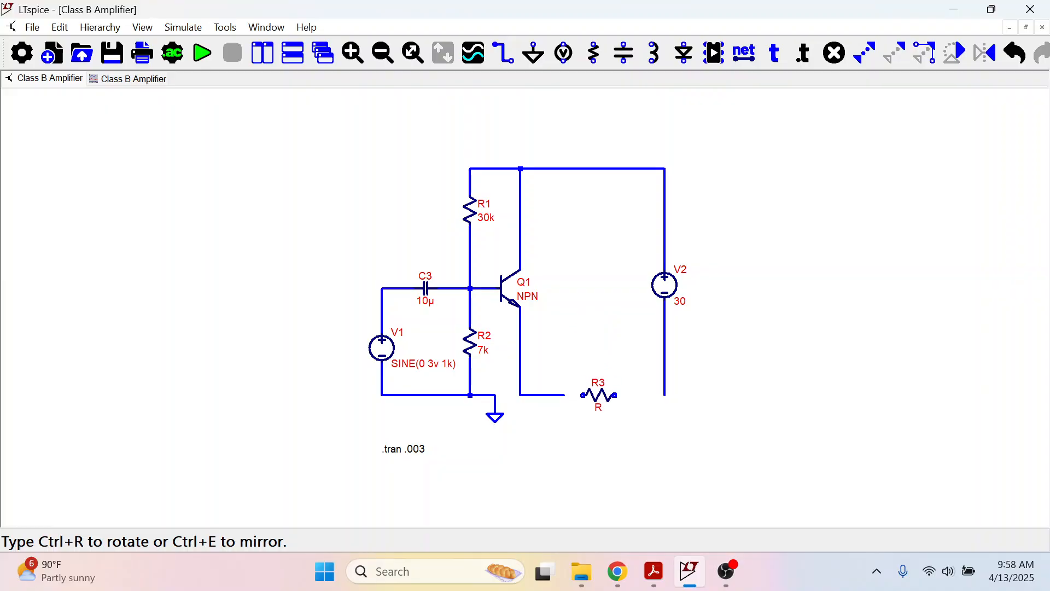
left_click(594, 394)
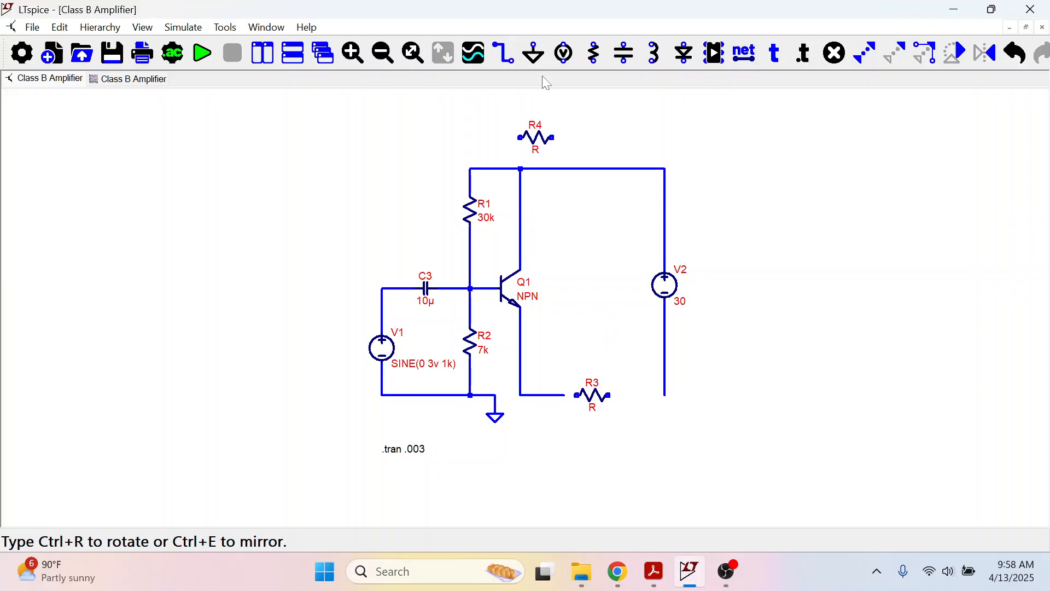
Step: Wire R3 in series between the emitter wire and V2's negative lead
left_click(503, 61)
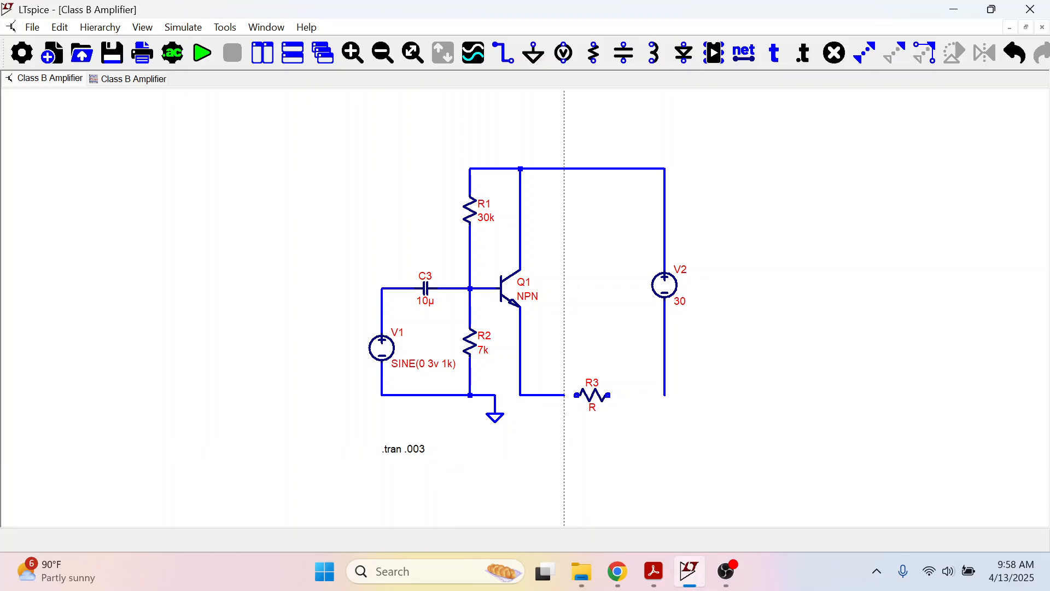
left_click(578, 395)
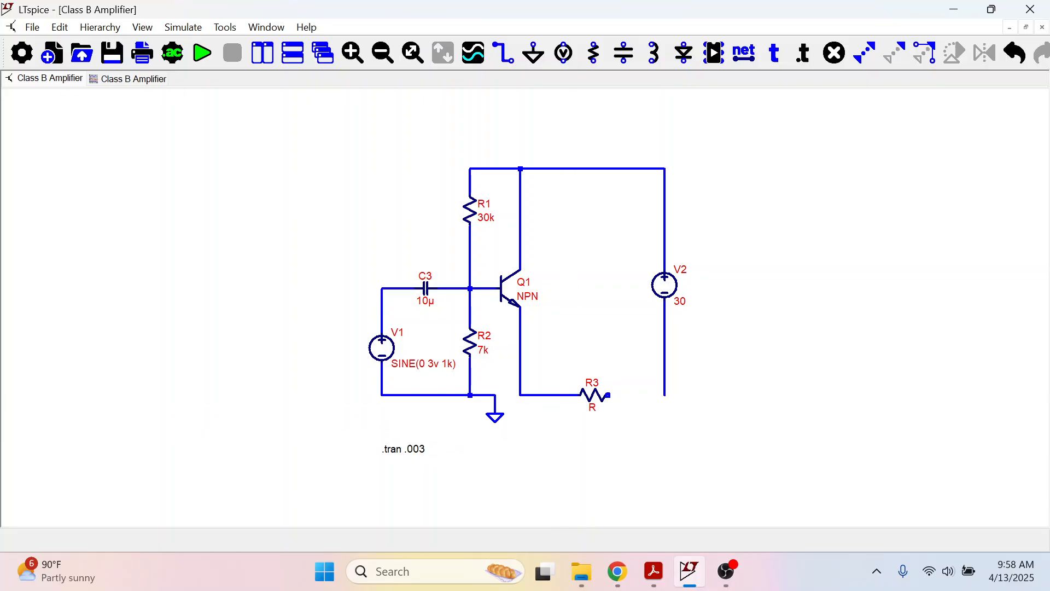
left_click(608, 394)
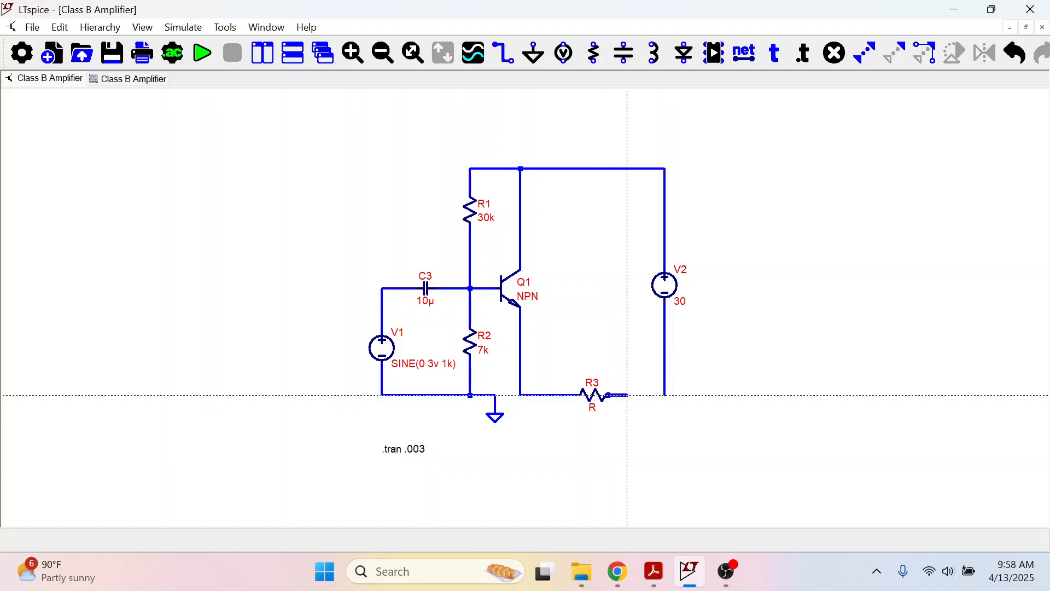
left_click(666, 395)
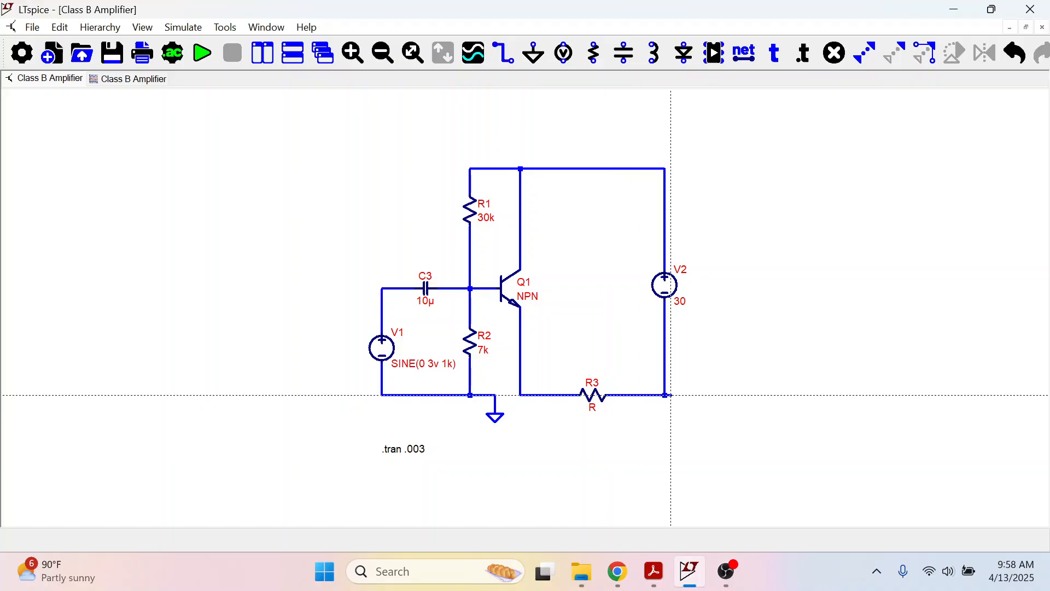
key("Escape")
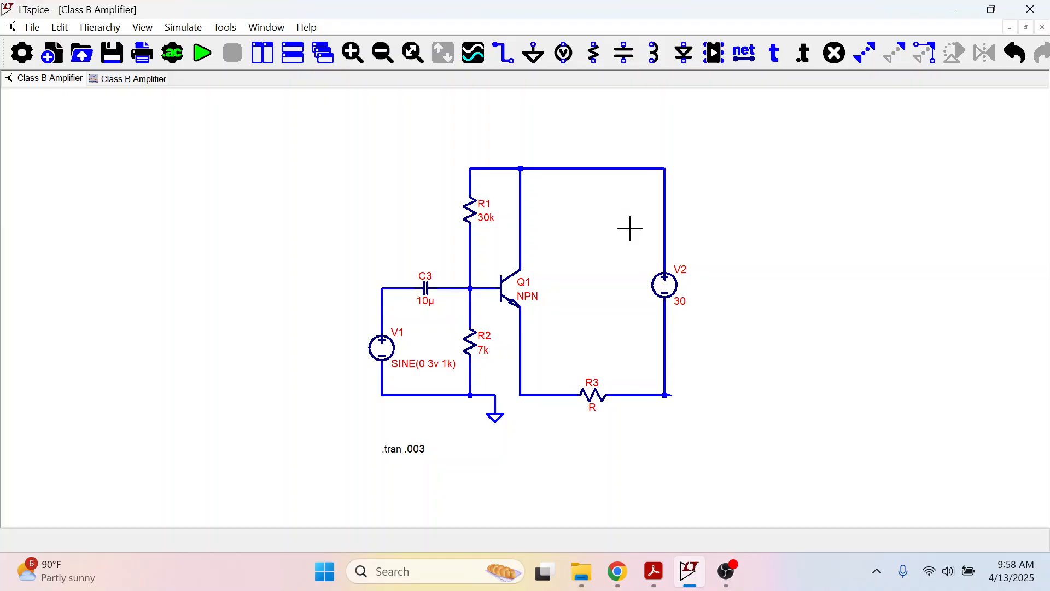
Step: Add a second ground symbol beyond V2 and wire it to the junction of R3 and V2
left_click(534, 53)
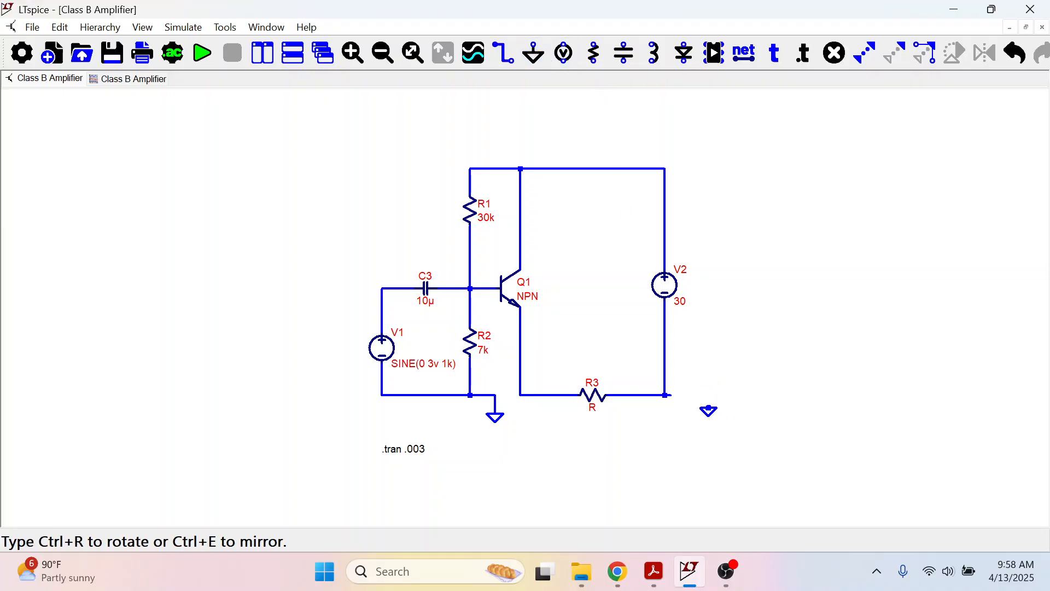
left_click(709, 413)
left_click(504, 53)
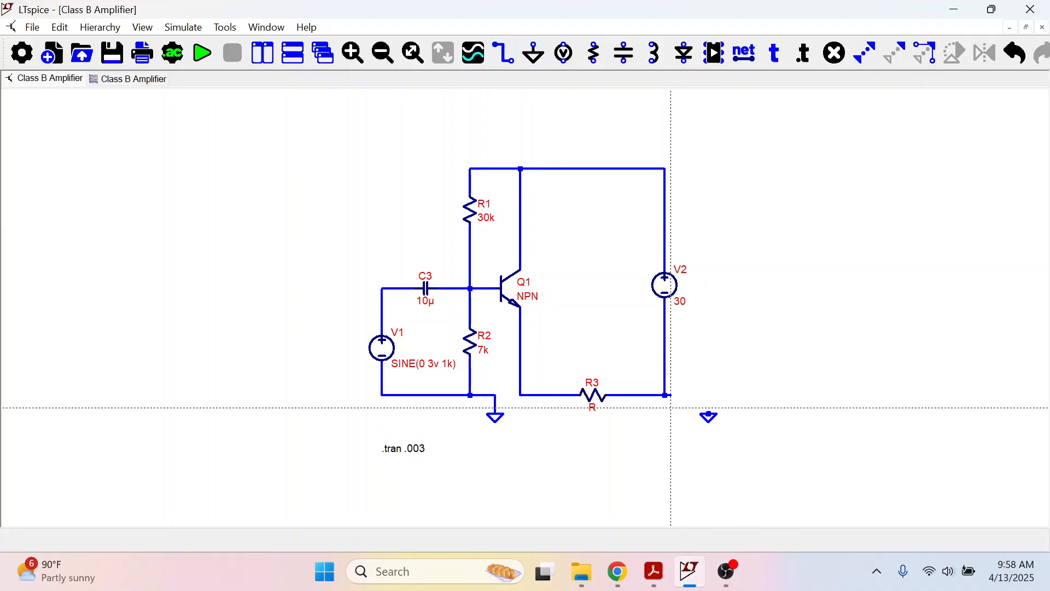
left_click(665, 395)
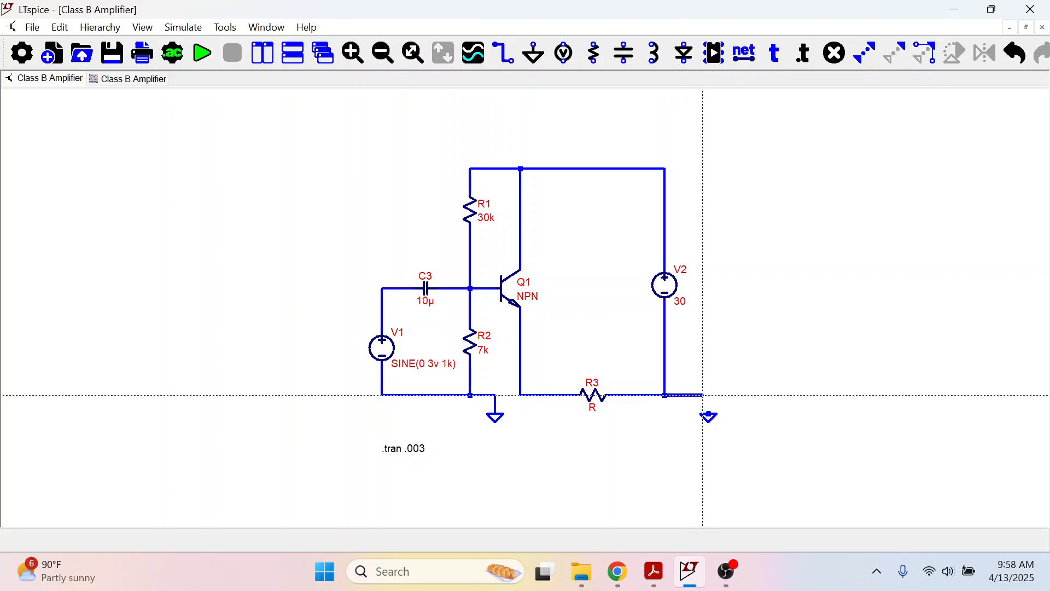
left_click(709, 408)
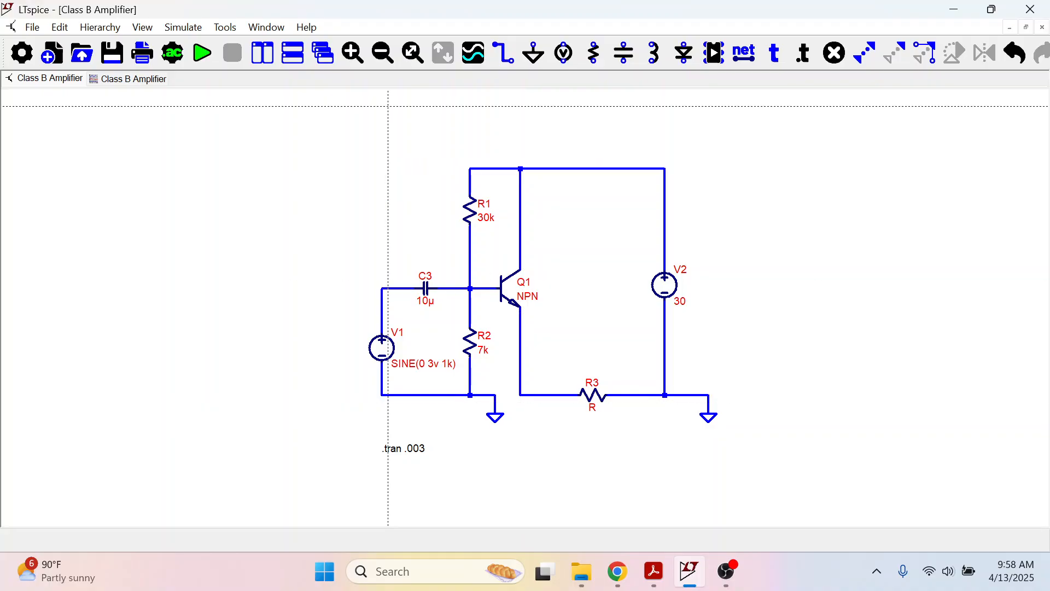
Step: Run the transient simulation on the rewired circuit
left_click(198, 64)
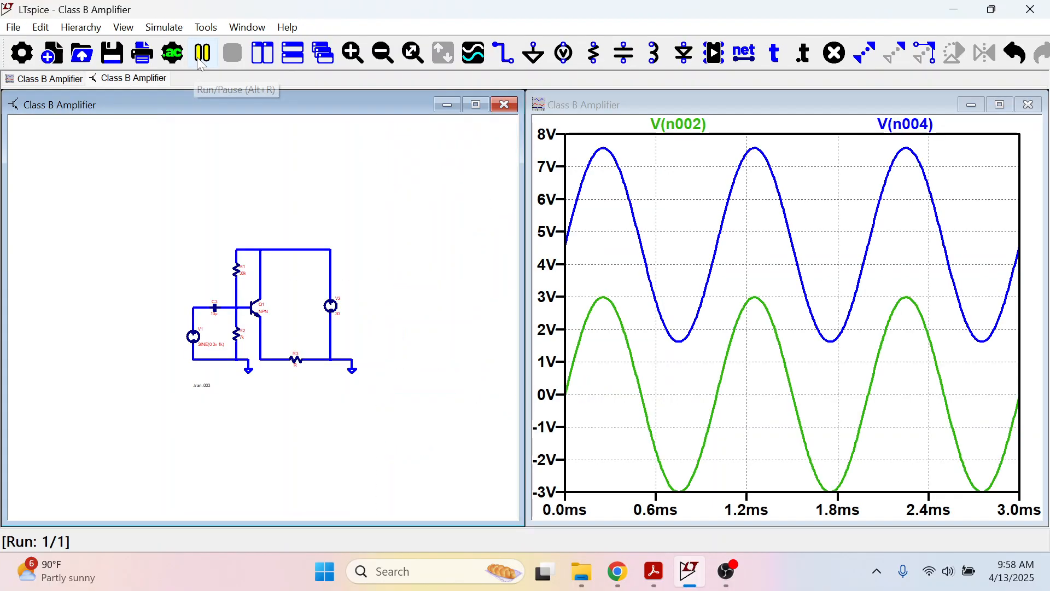
left_click(773, 70)
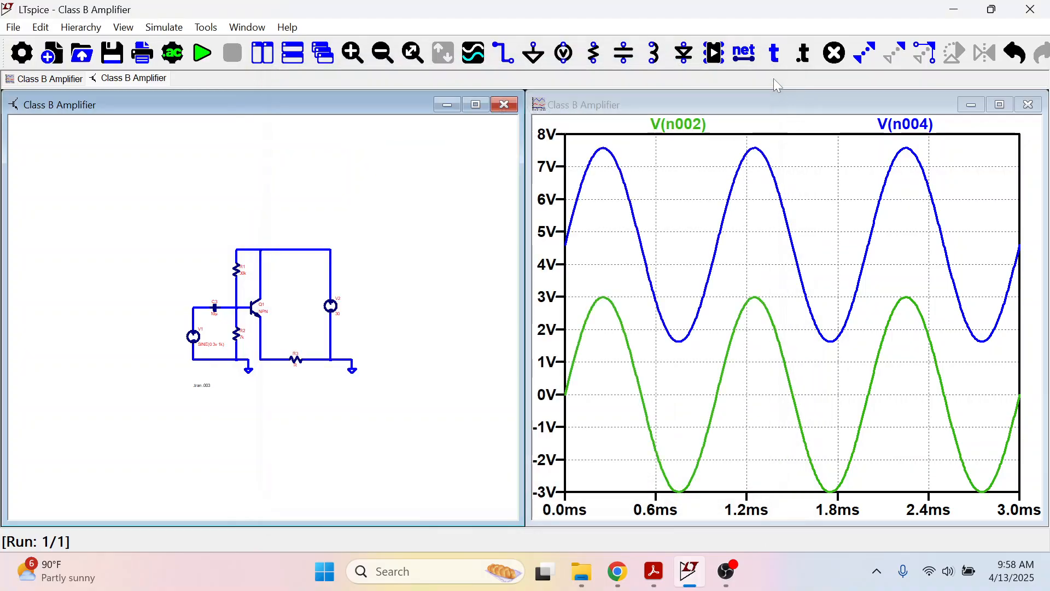
Step: Set R3's resistance to 1k and rerun the transient simulation
right_click(299, 362)
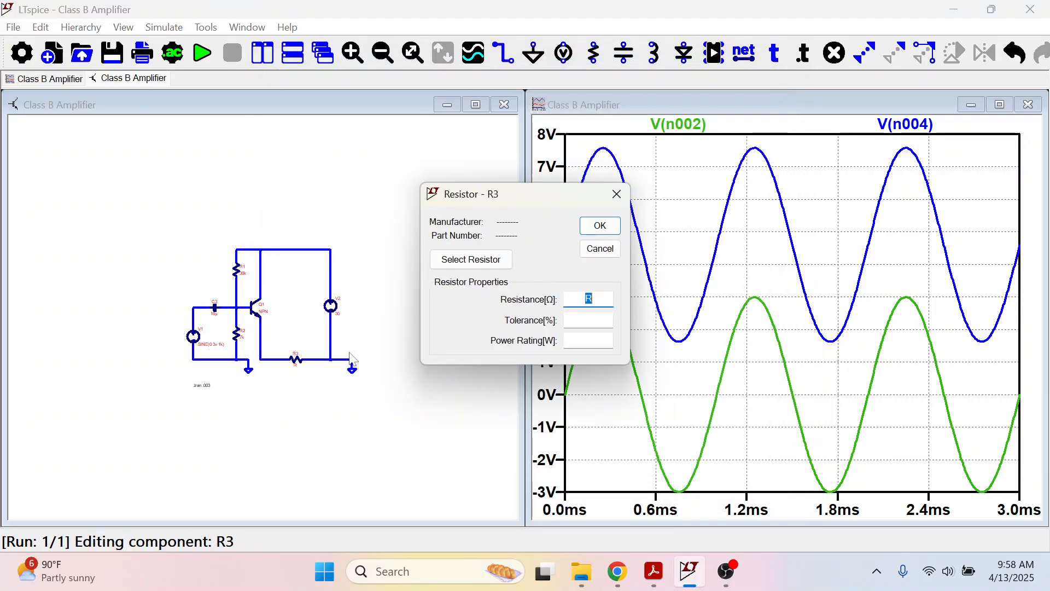
left_click(600, 226)
left_click(203, 53)
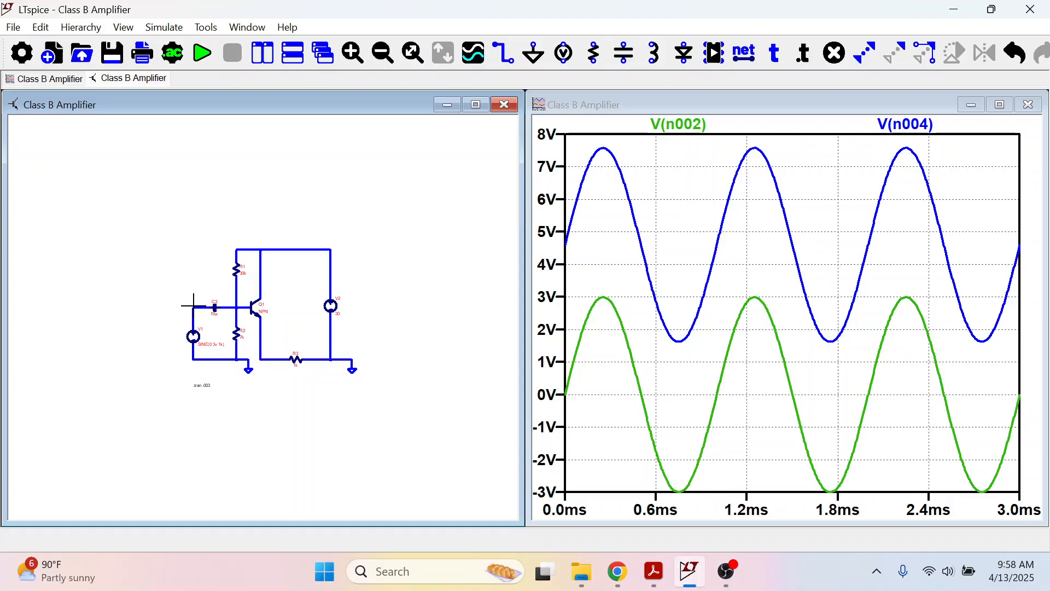
Step: Plot the input and Q1 emitter voltages one at a time, and then both together beside the schematic
left_click(195, 307)
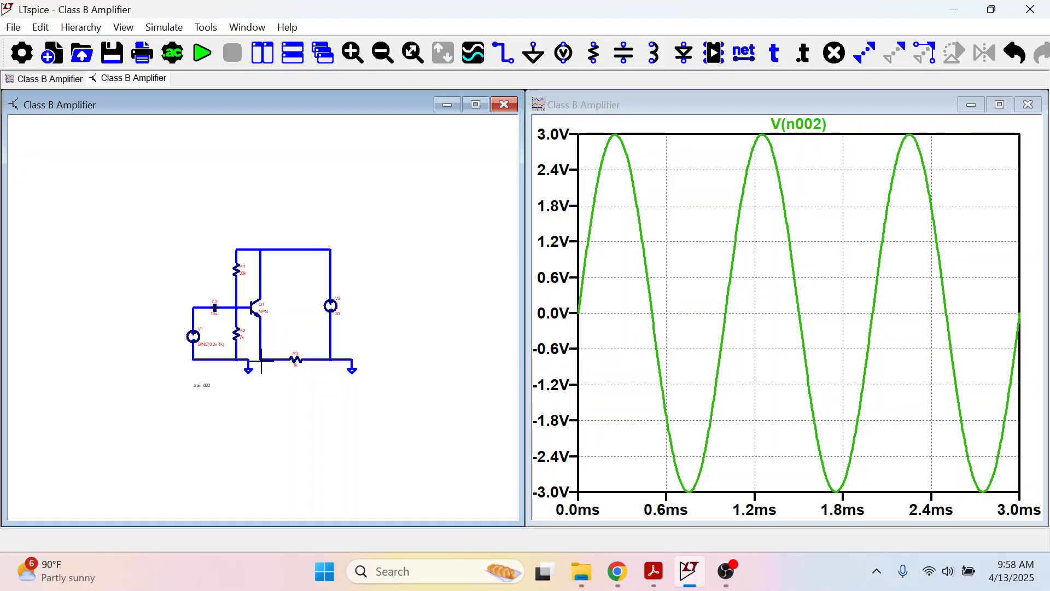
left_click(264, 358)
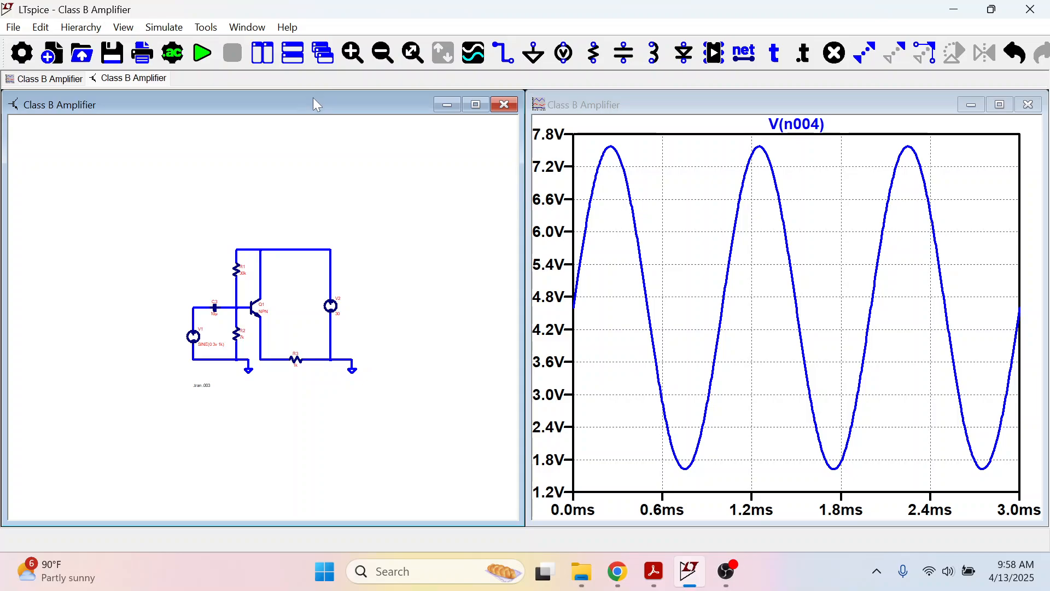
left_click(476, 104)
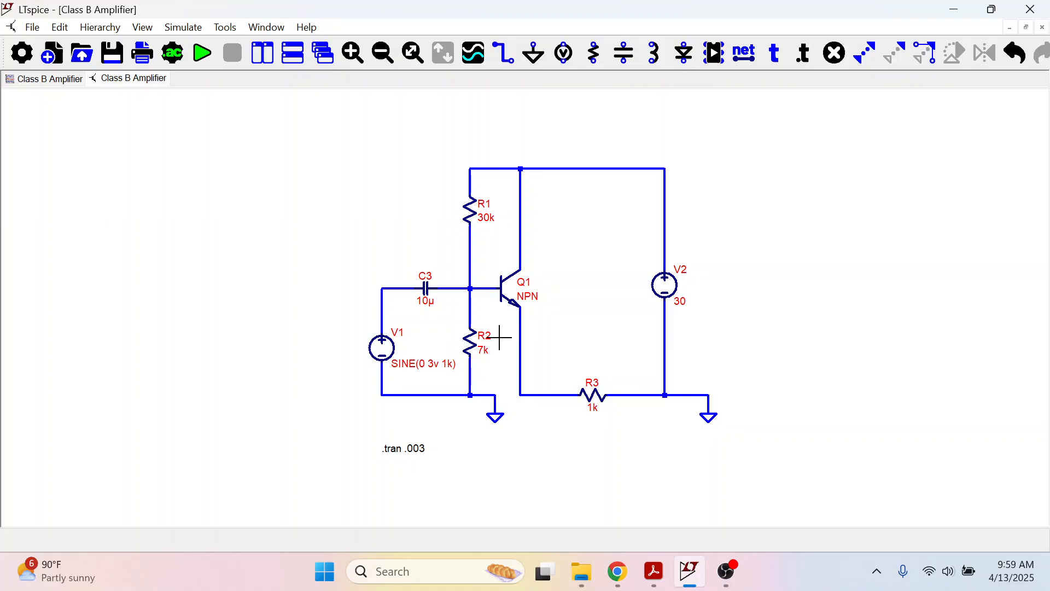
scroll(499, 338, "down", 2)
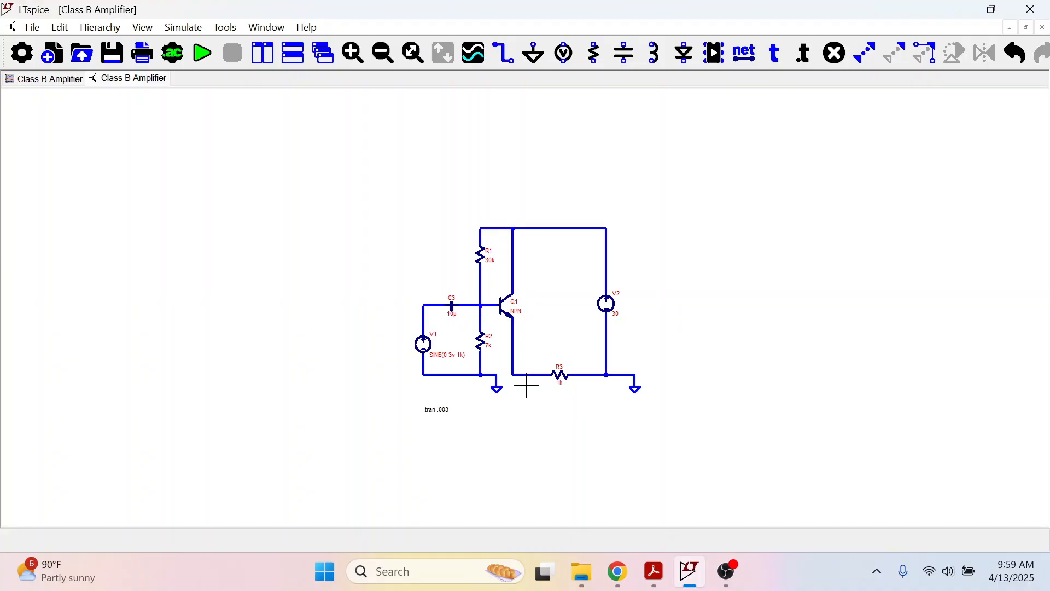
scroll(526, 386, "up", 1)
scroll(527, 386, "up", 1)
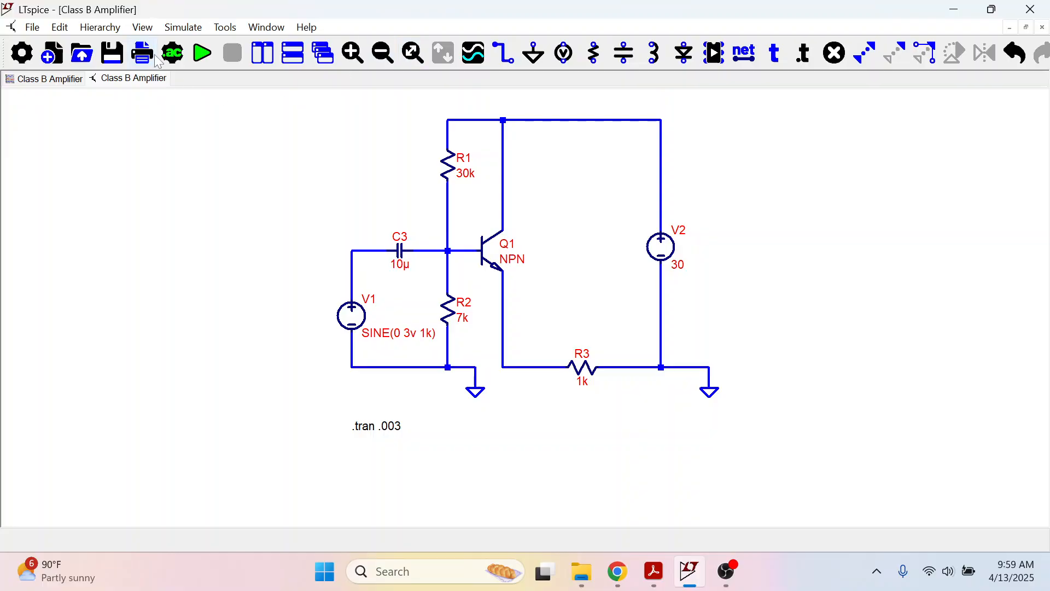
left_click(262, 53)
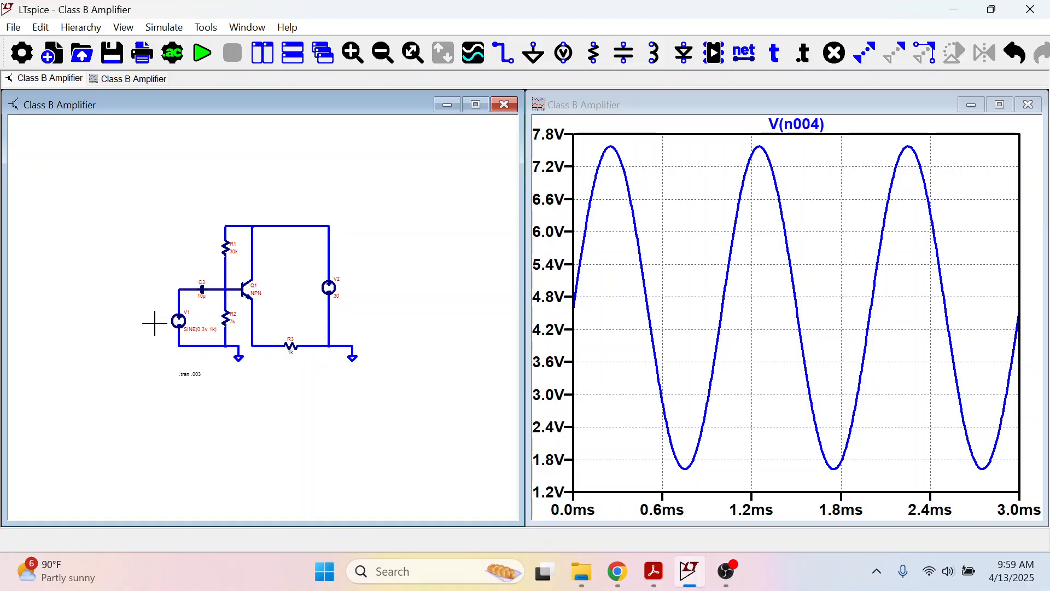
left_click(255, 344)
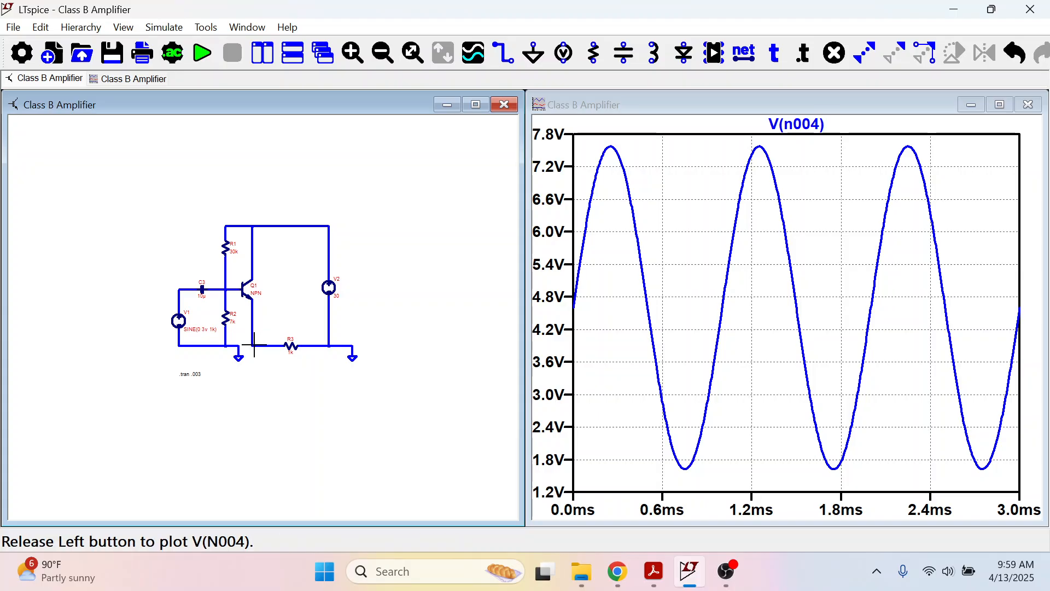
left_click(189, 288)
Step: Switch to Chrome, examine the typical performance curves in the BC547 datasheet, and return to LTspice
left_click(654, 572)
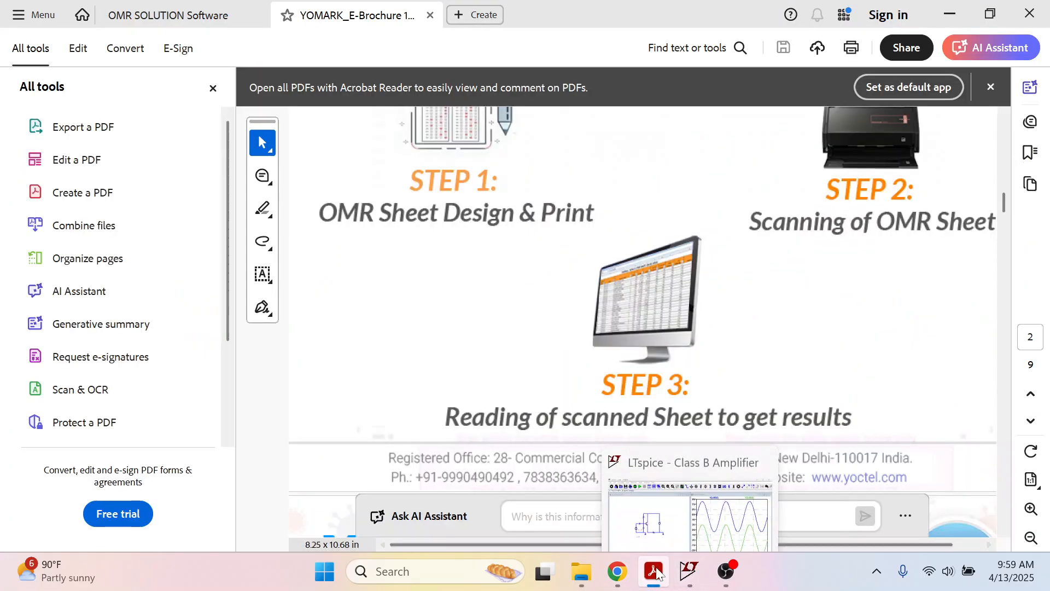
left_click(690, 573)
left_click(620, 572)
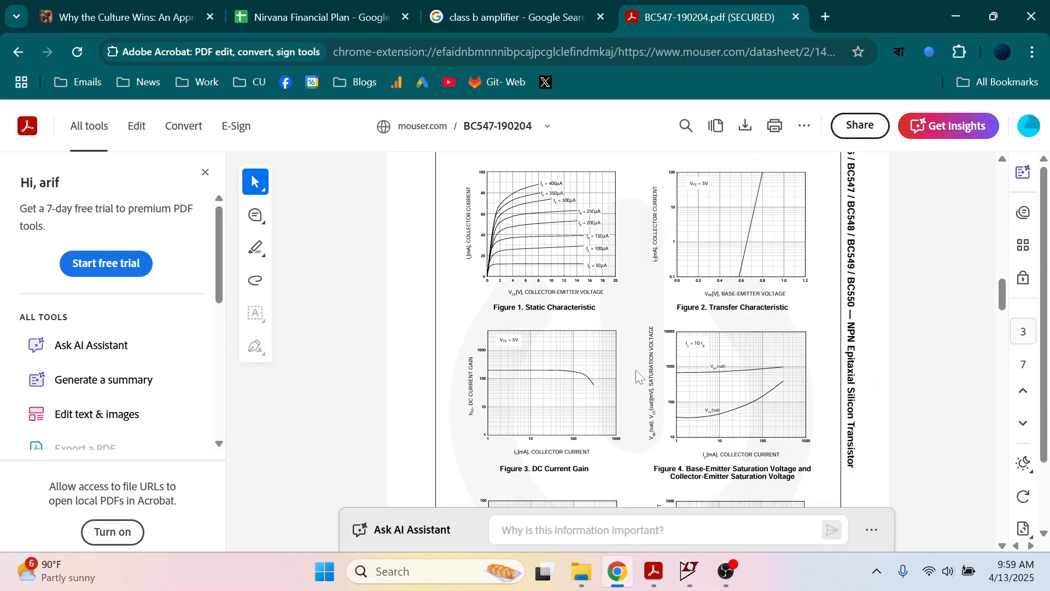
scroll(538, 199, "up", 3)
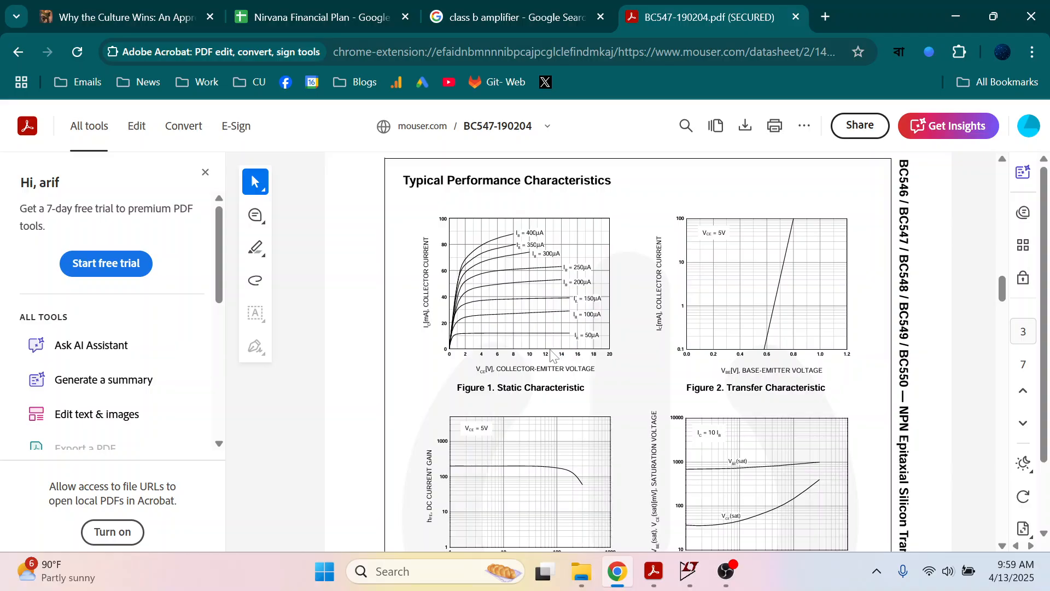
left_click(689, 571)
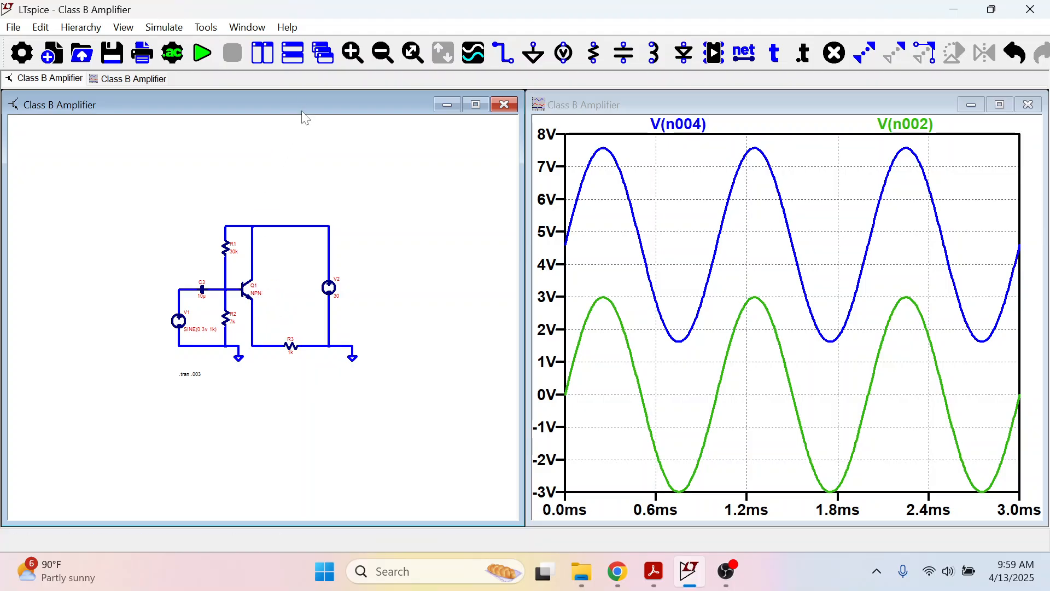
Step: Set R2's resistance to 0.5k and rerun the transient simulation
key("space")
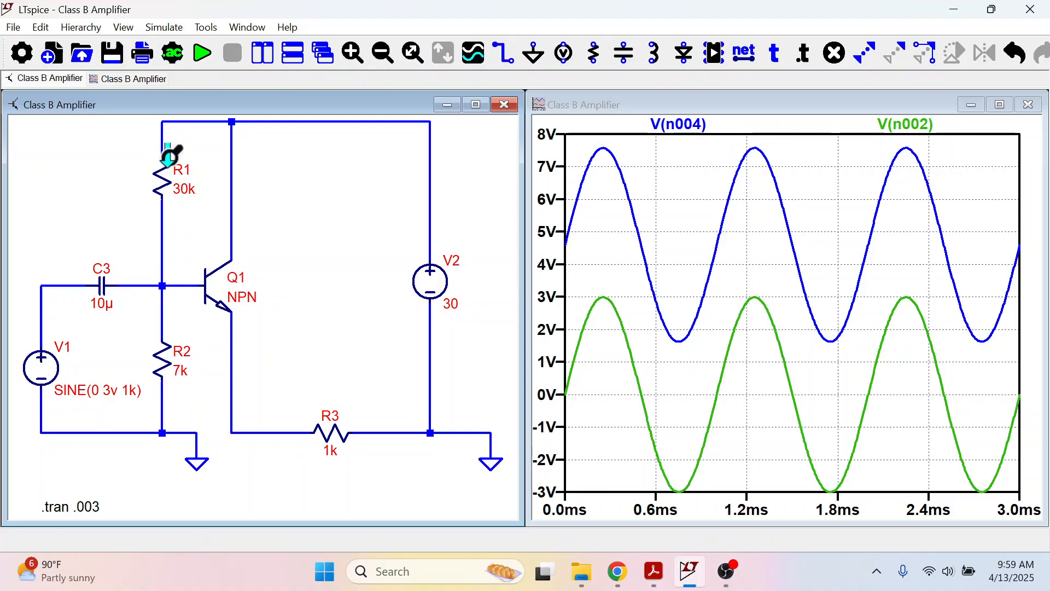
right_click(171, 351)
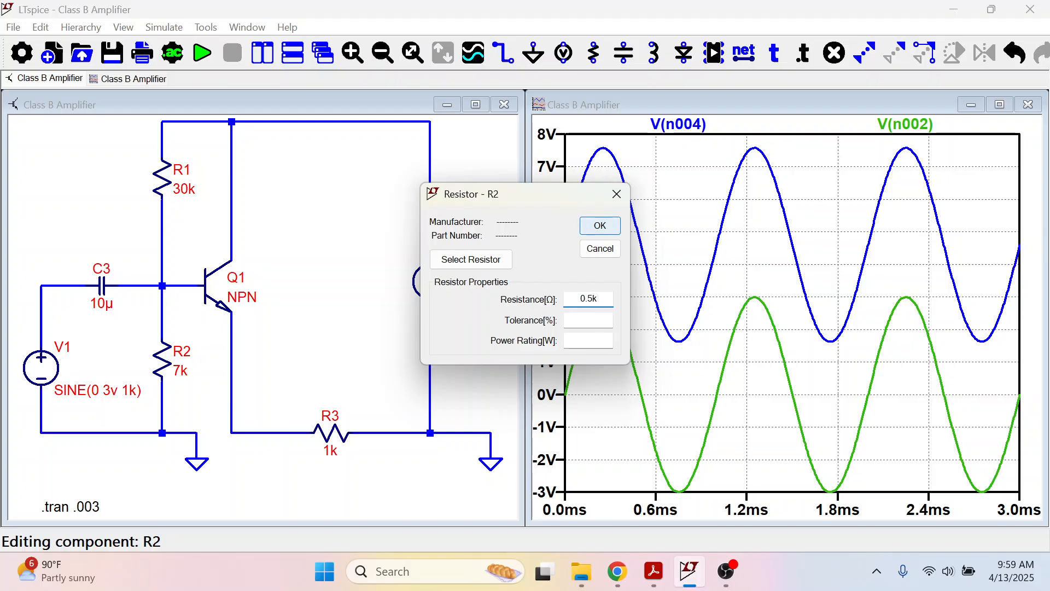
left_click(600, 226)
left_click(197, 55)
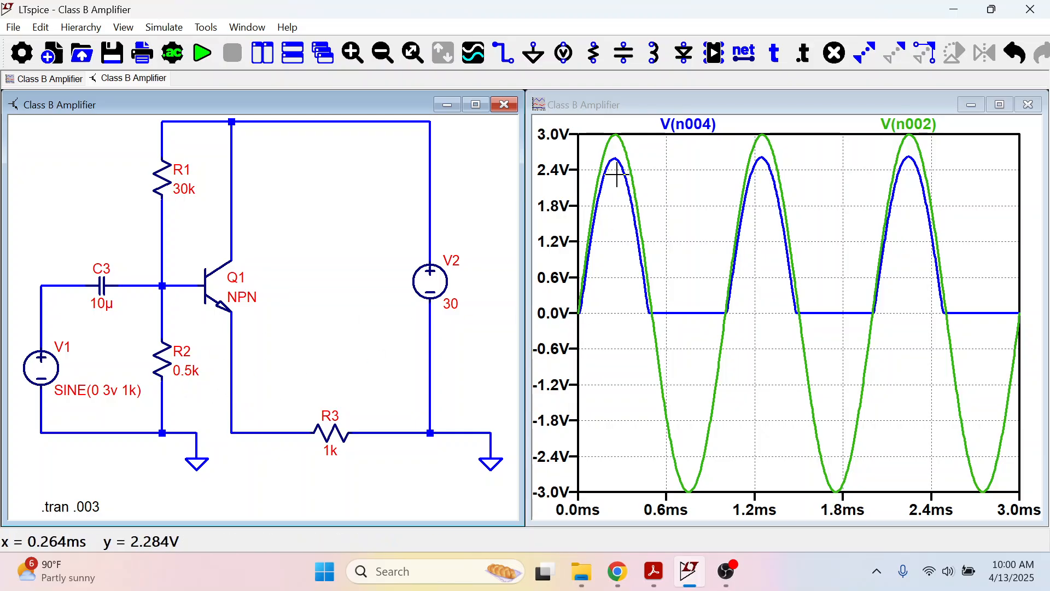
Step: Set R2's value to 0.3k and rerun the simulation
right_click(185, 374)
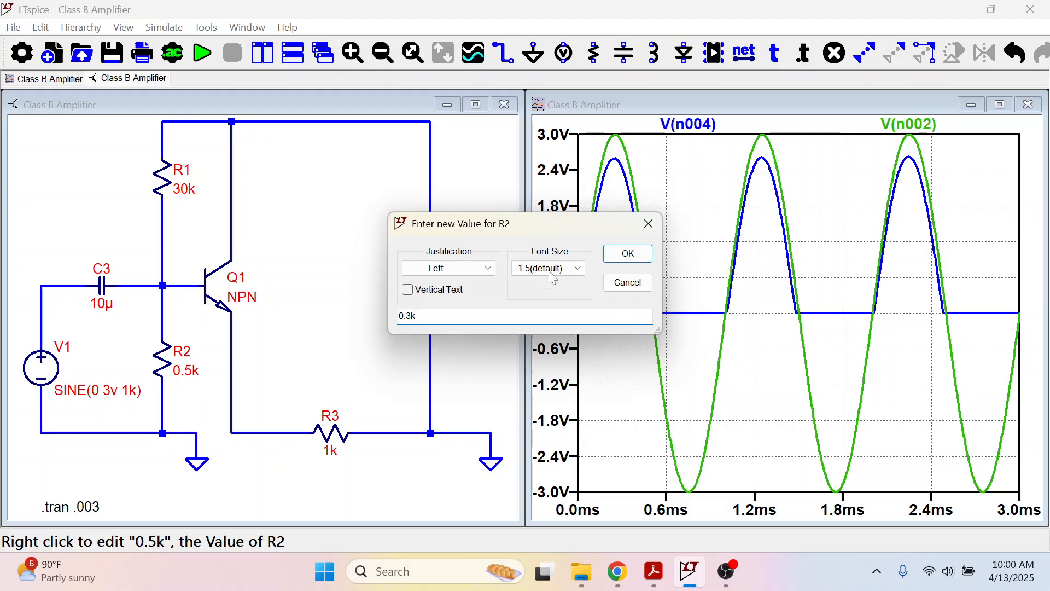
left_click(628, 254)
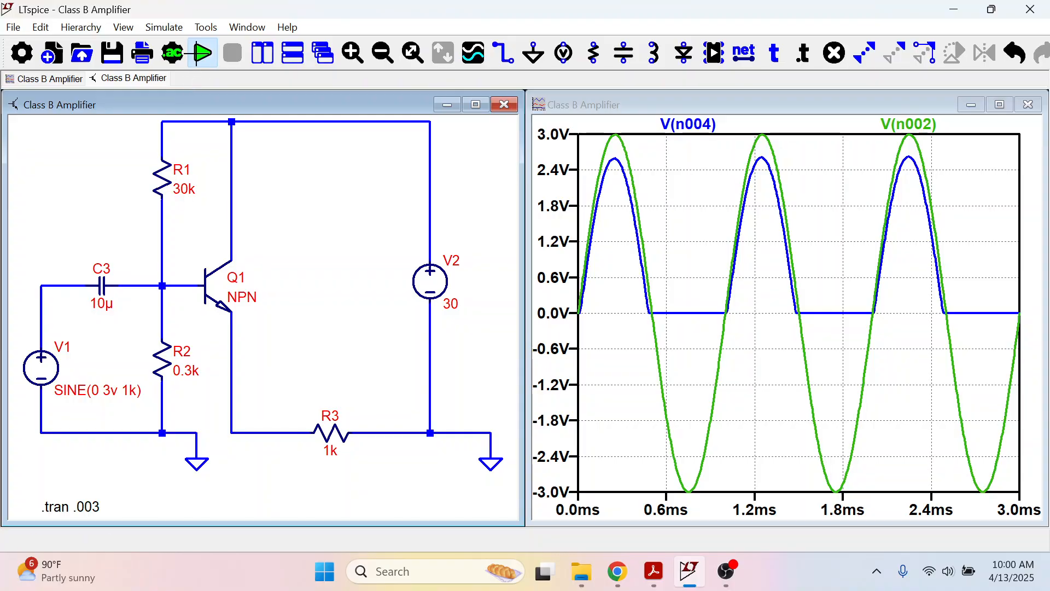
left_click(203, 53)
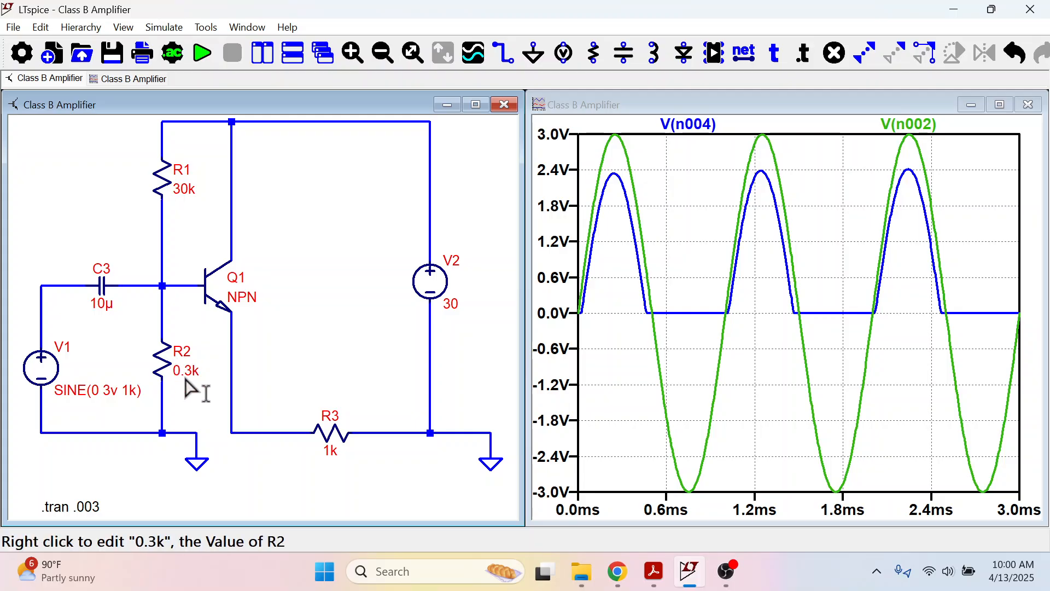
Step: Place a PNP transistor Q2 below Q1 in the maximized schematic, rotated and mirrored so its emitter points up
left_click(476, 104)
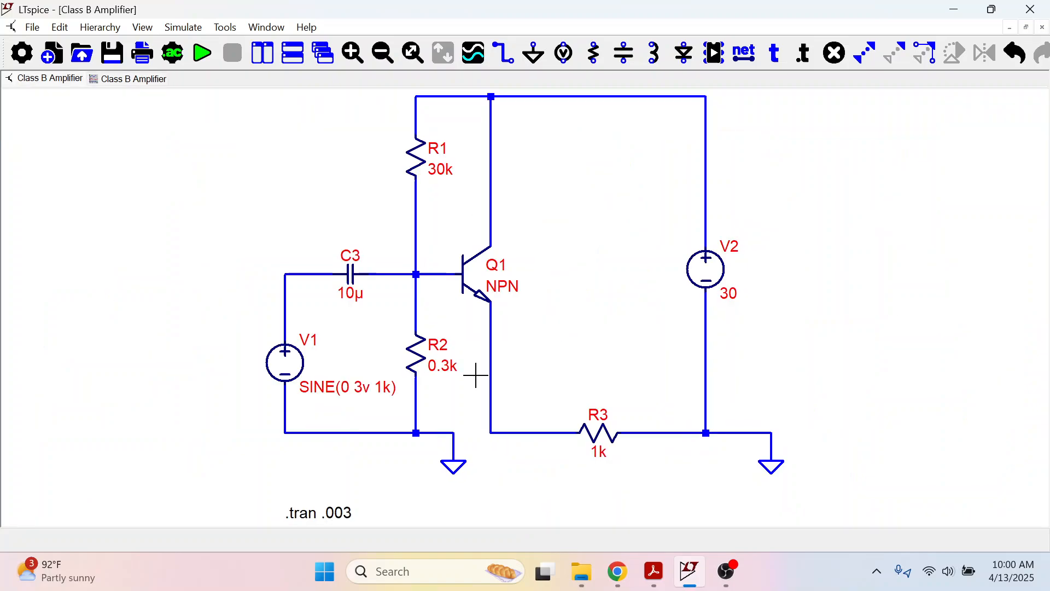
scroll(475, 375, "down", 3)
scroll(467, 501, "up", 2)
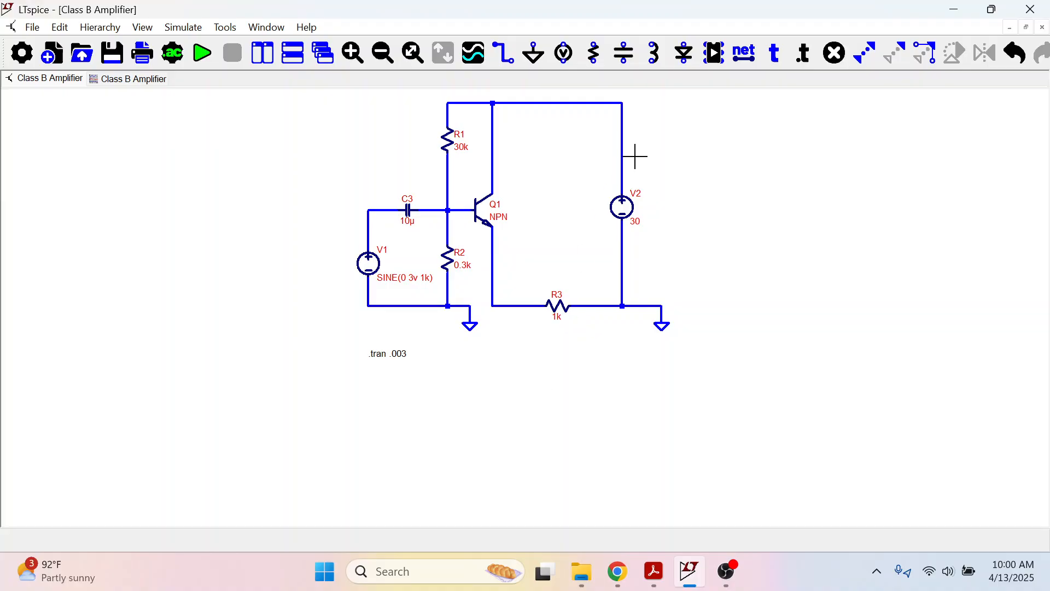
left_click(715, 53)
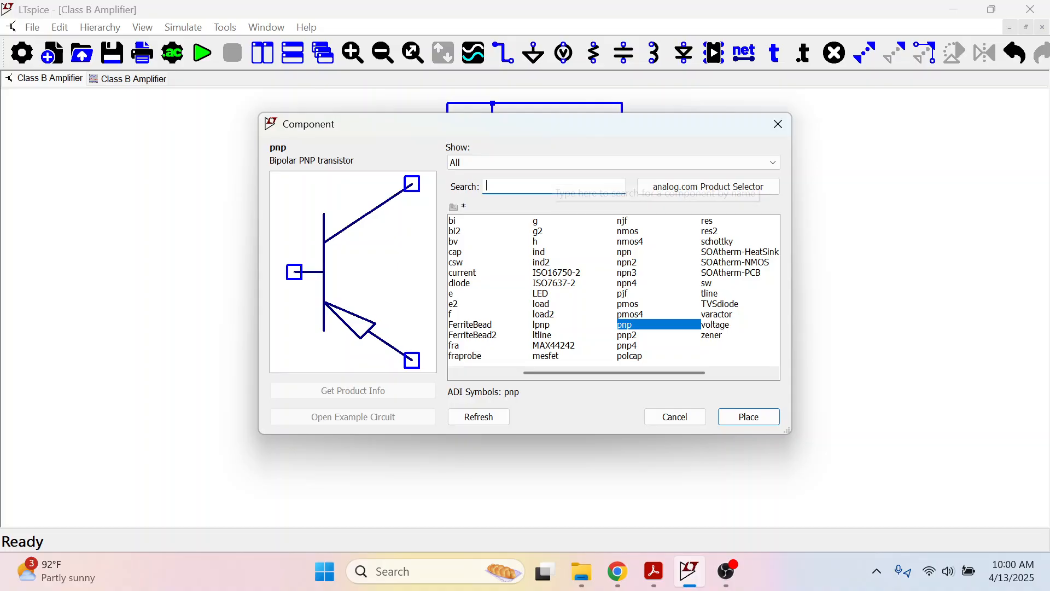
left_click(758, 418)
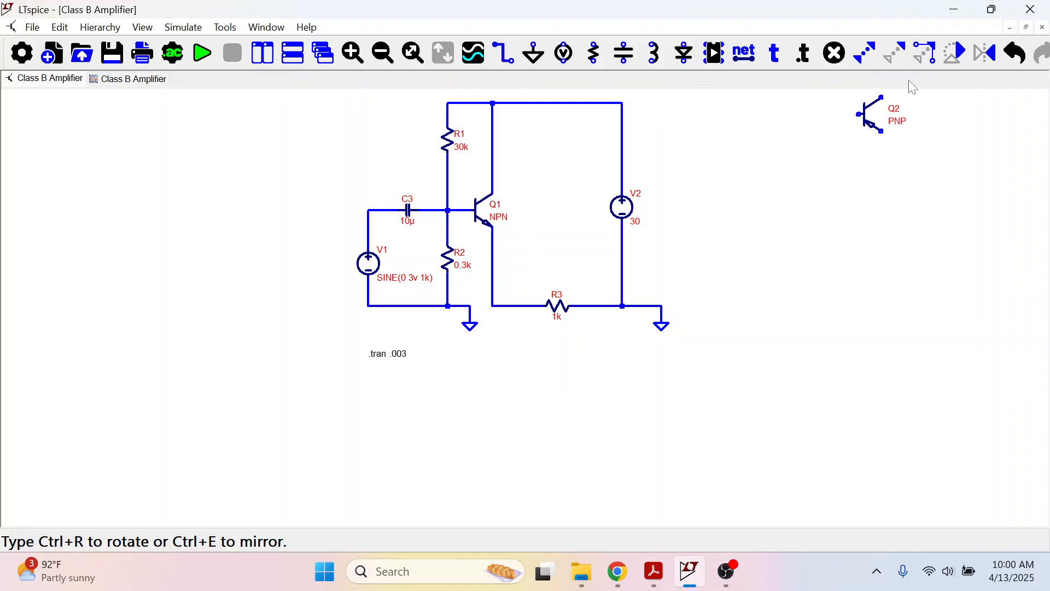
left_click(967, 48)
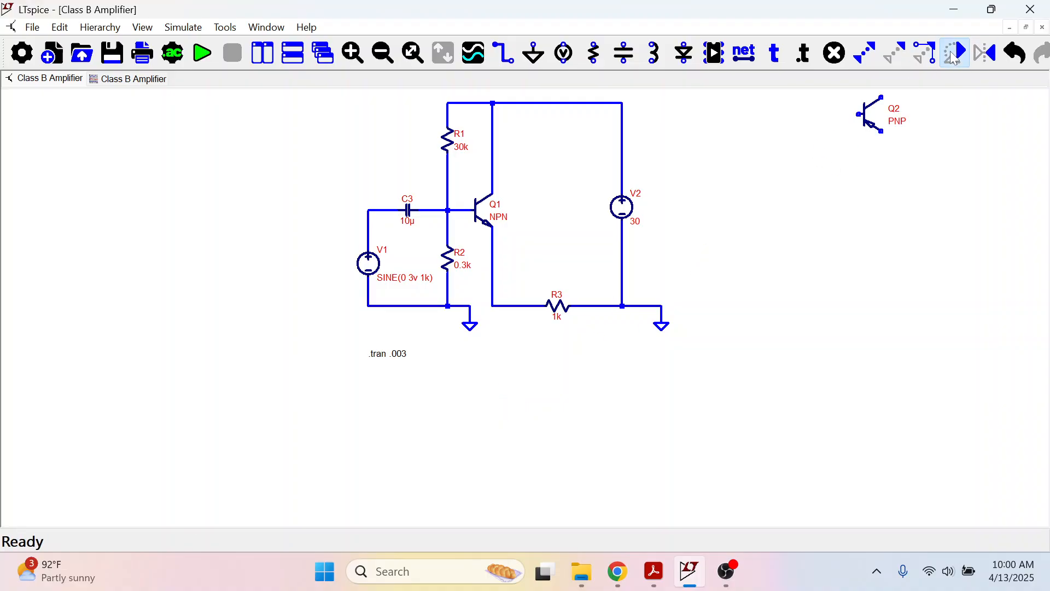
left_click(983, 63)
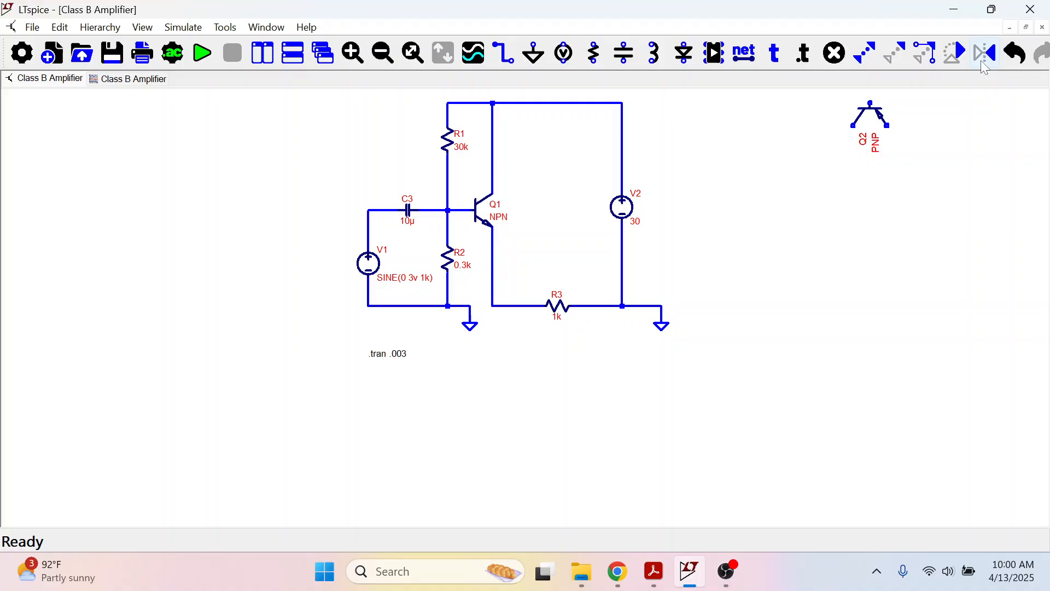
left_click(960, 58)
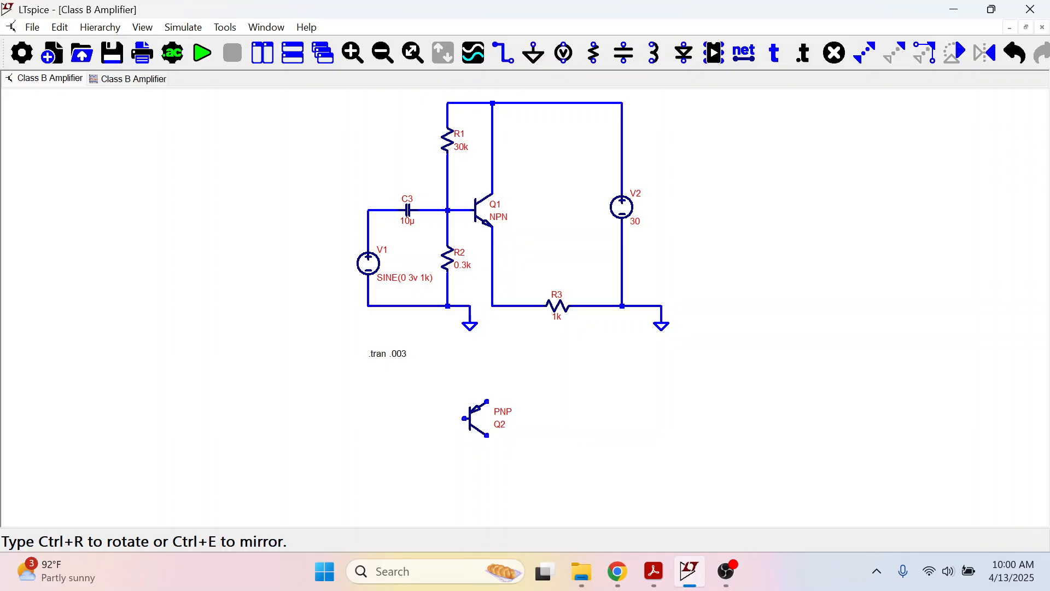
left_click(476, 419)
Step: Draw a vertical wire from the junction of Q1's emitter and R3 down to Q2's emitter level
left_click(479, 98)
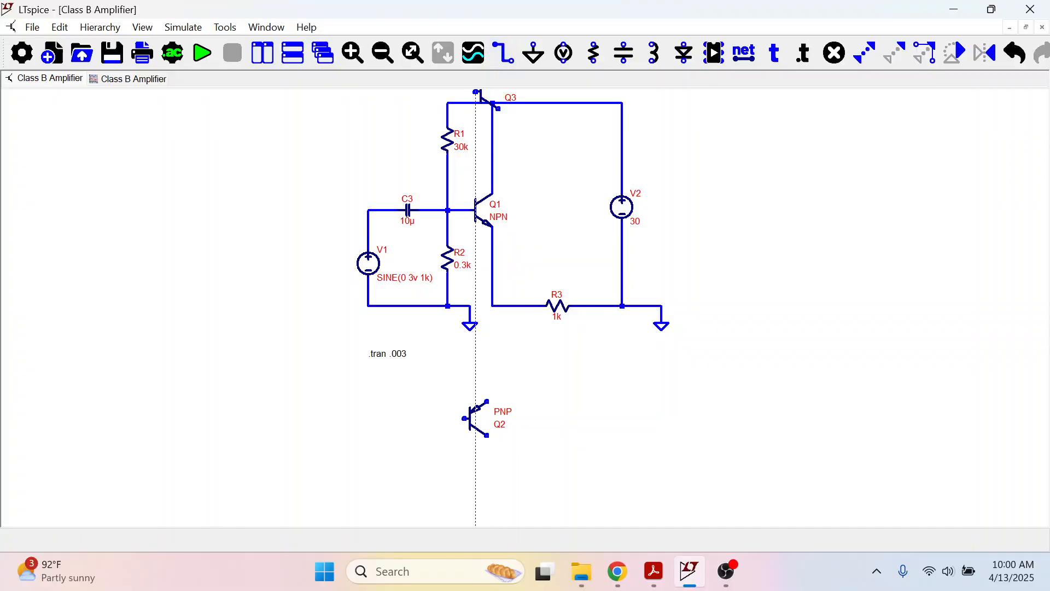
left_click(493, 306)
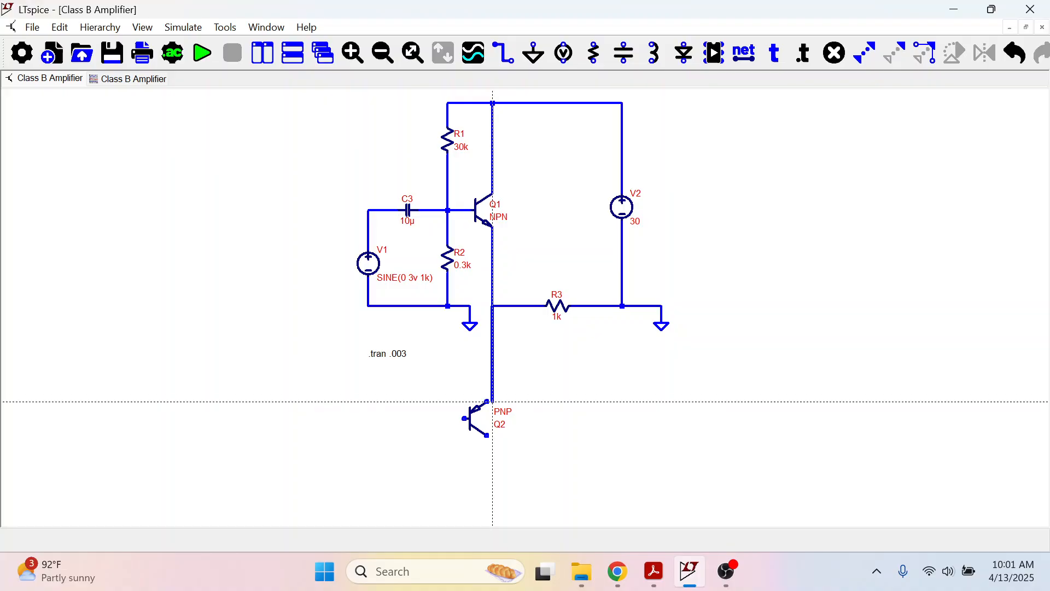
left_click(492, 395)
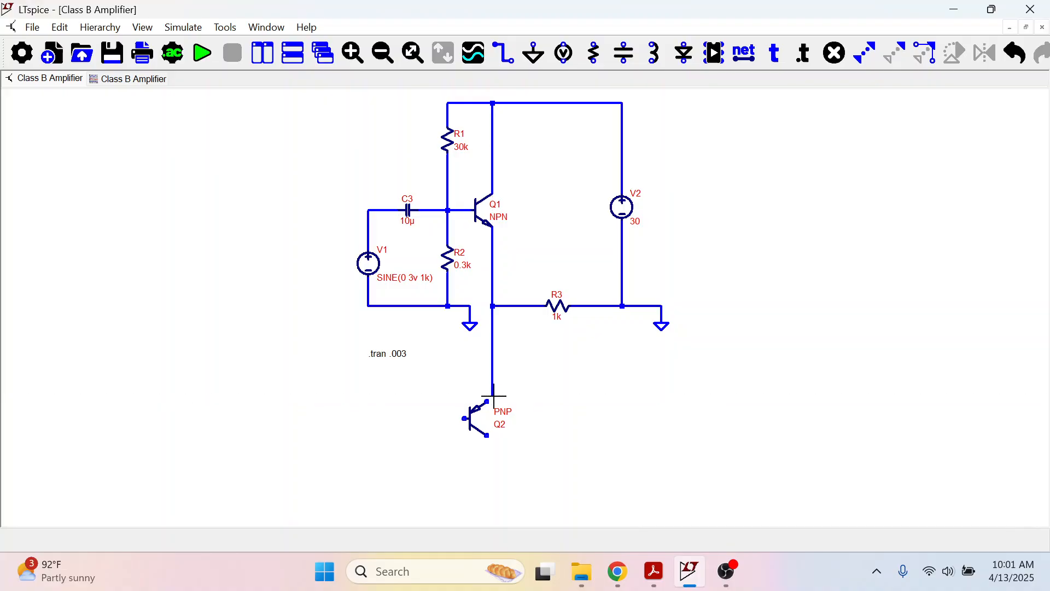
Step: Move Q2 so its emitter connects to the lower end of the vertical wire
left_click(895, 53)
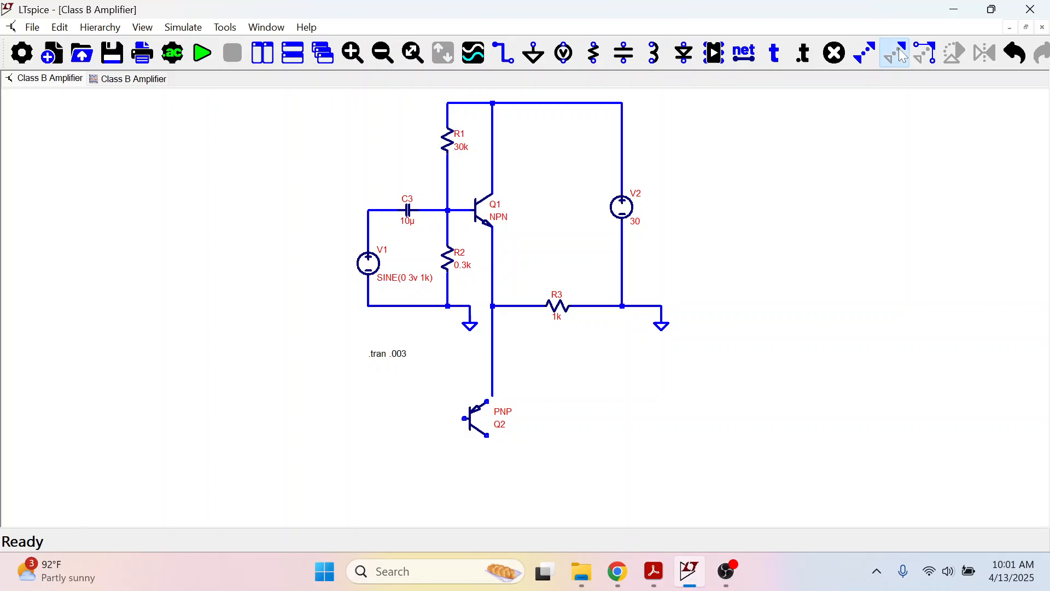
left_click(476, 407)
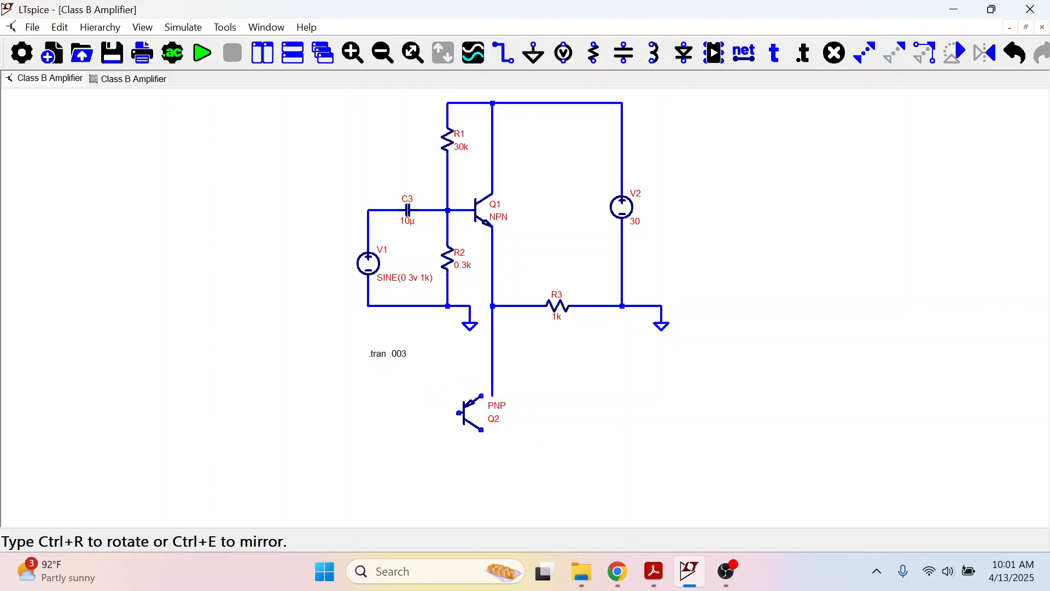
left_click(476, 407)
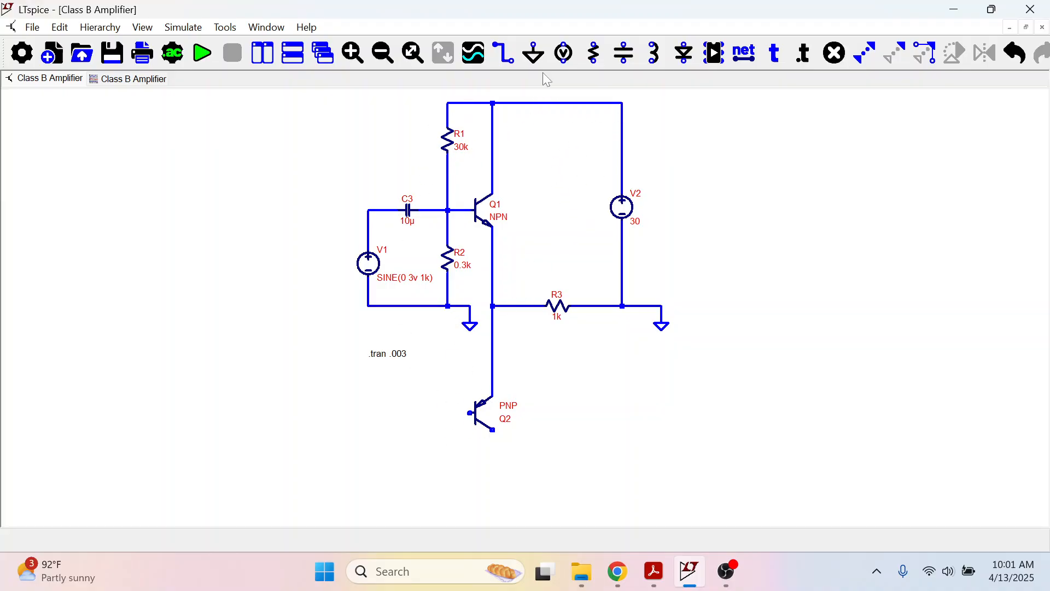
Step: Place two vertical resistors, R4 and R5, in line with R2, one above and one below Q2's base level
left_click(595, 56)
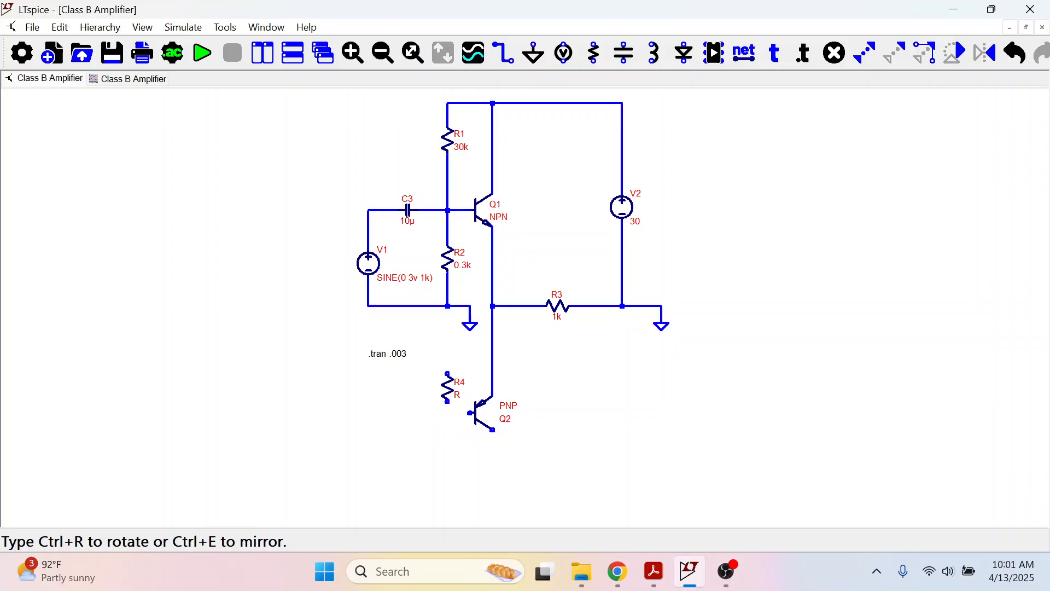
left_click(447, 358)
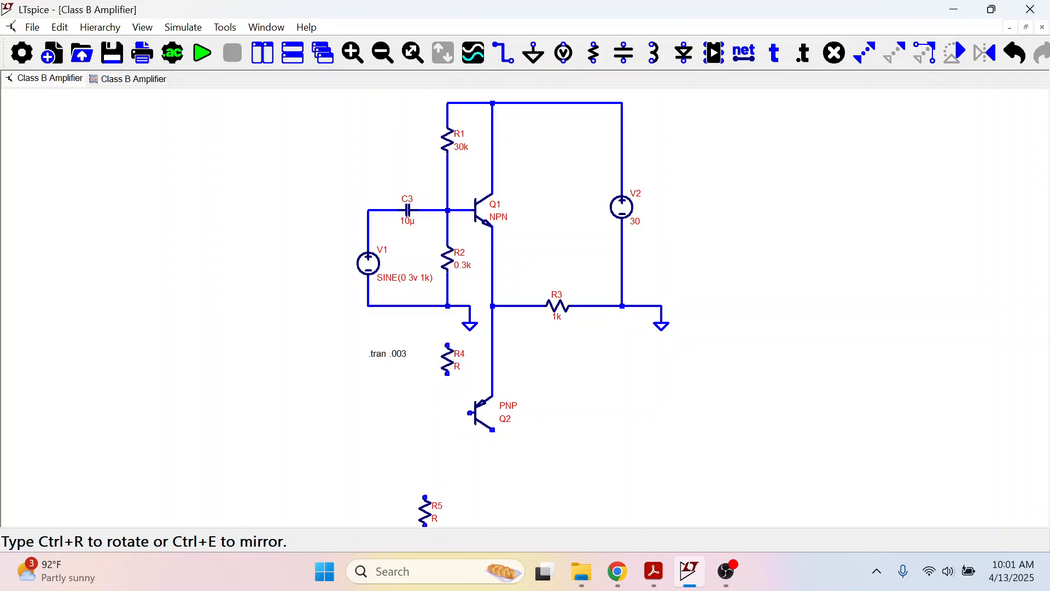
left_click(447, 488)
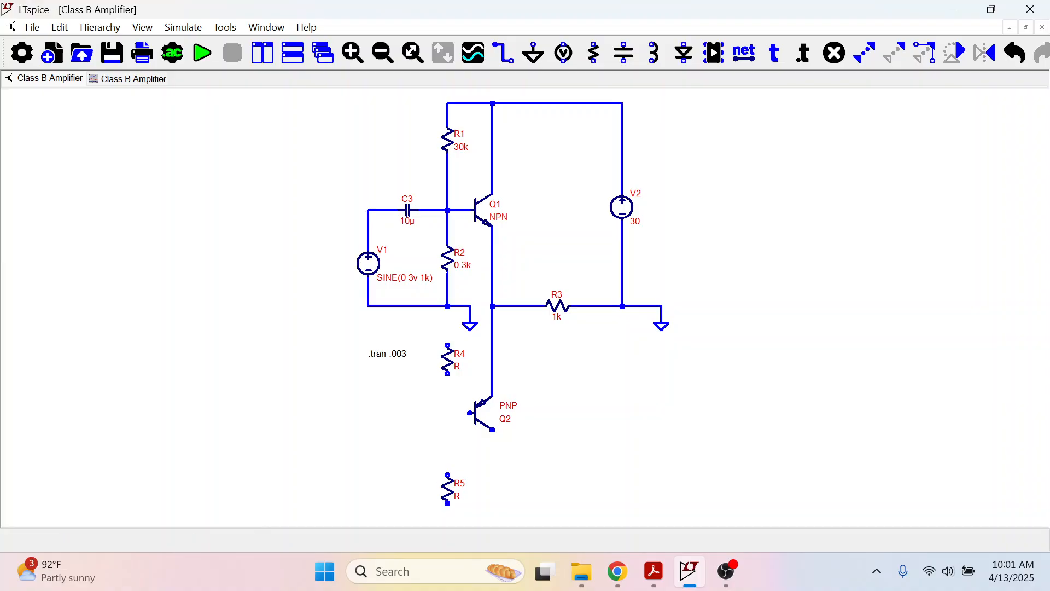
Step: Wire R4 to the ground node below R2 and connect R4's lower end to the upper end of R5
left_click(504, 53)
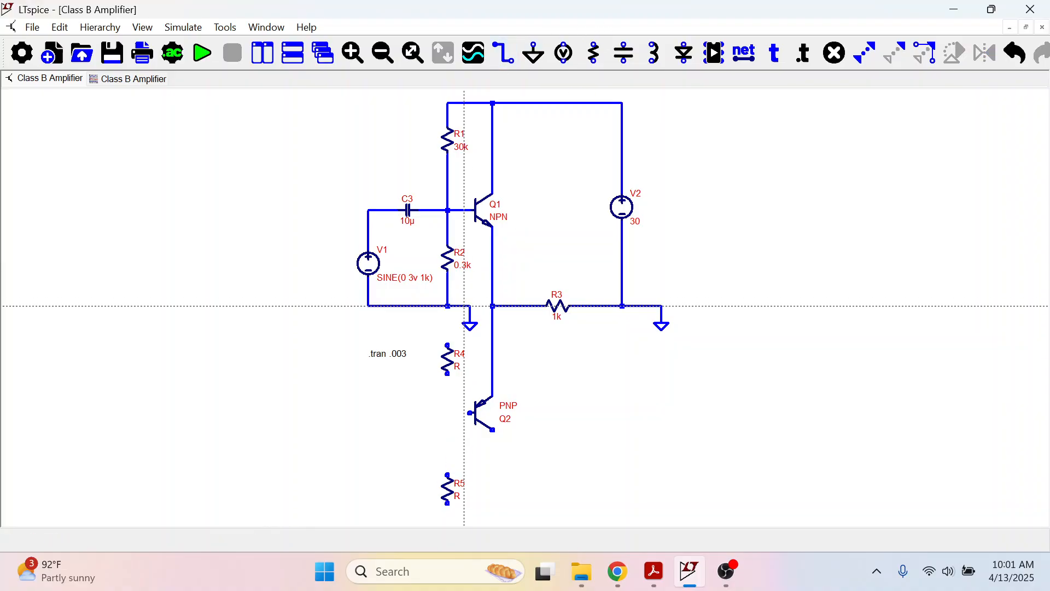
left_click(448, 307)
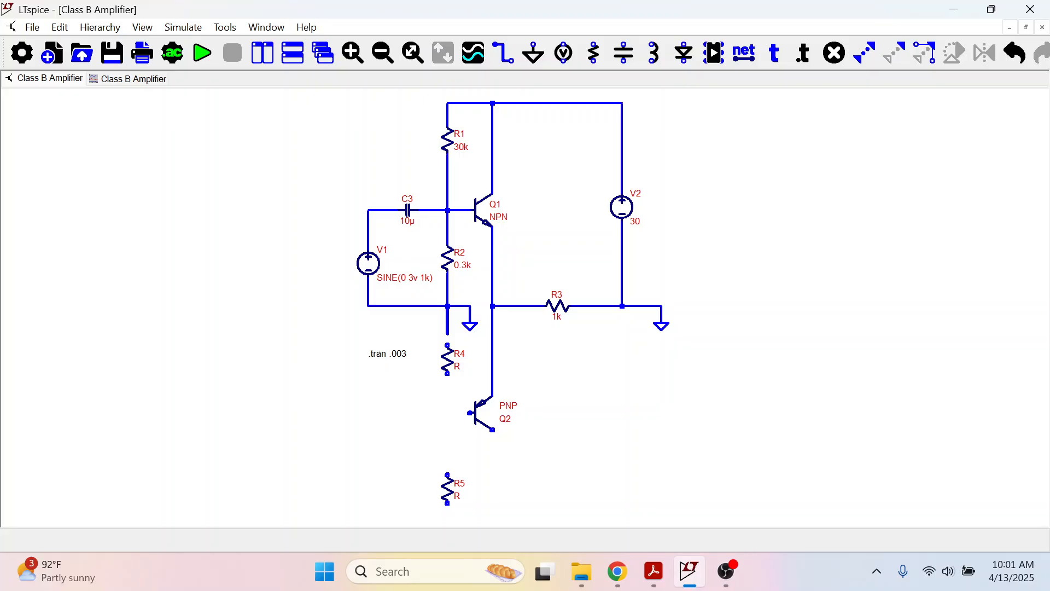
left_click(453, 351)
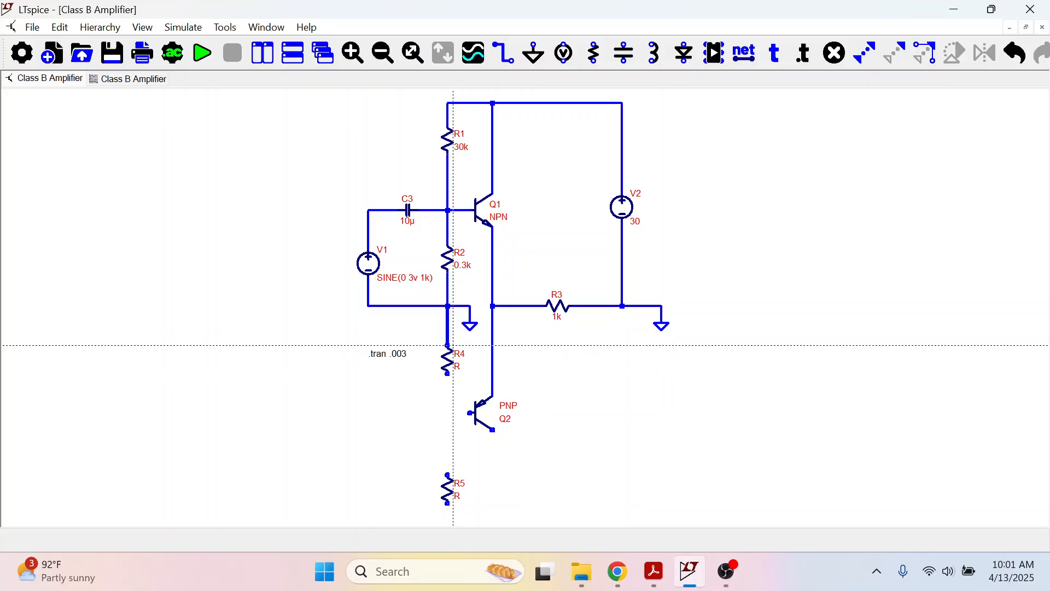
left_click(448, 374)
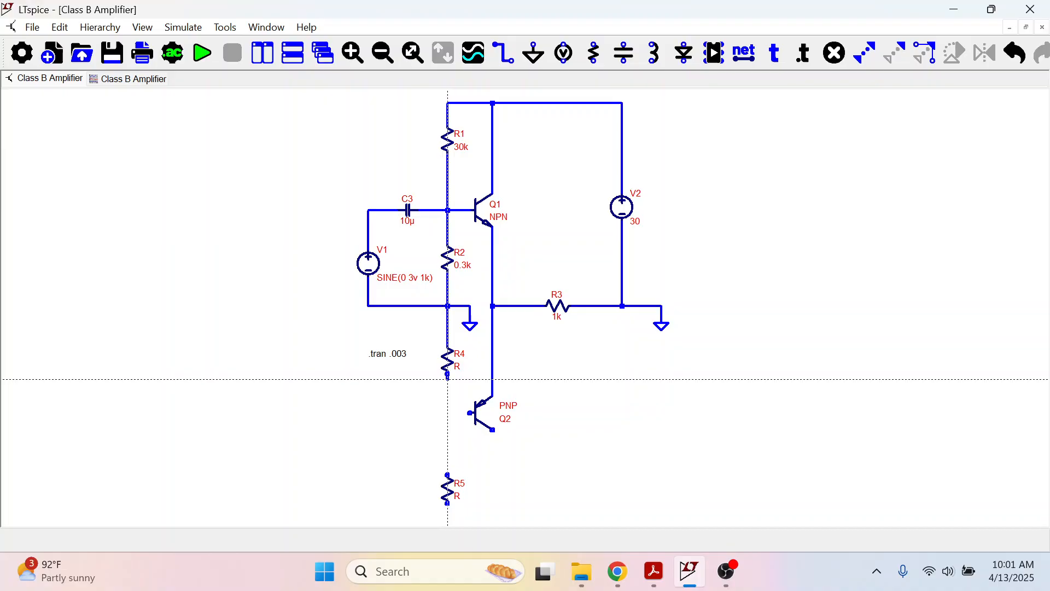
left_click(453, 475)
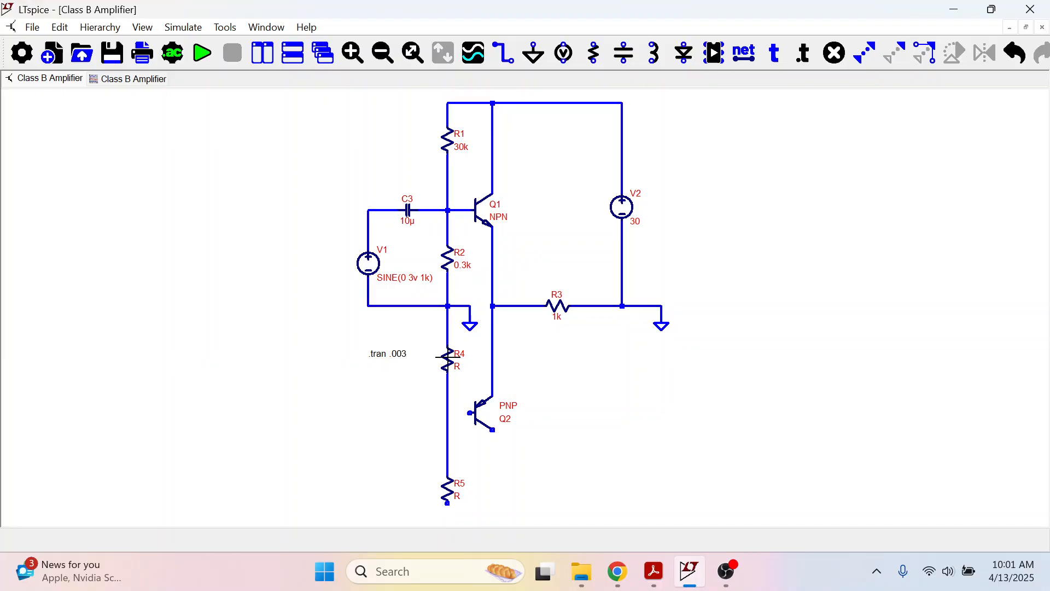
Step: Set R4's resistance to 0.3k and enter 30k as the instance name of R5
right_click(448, 358)
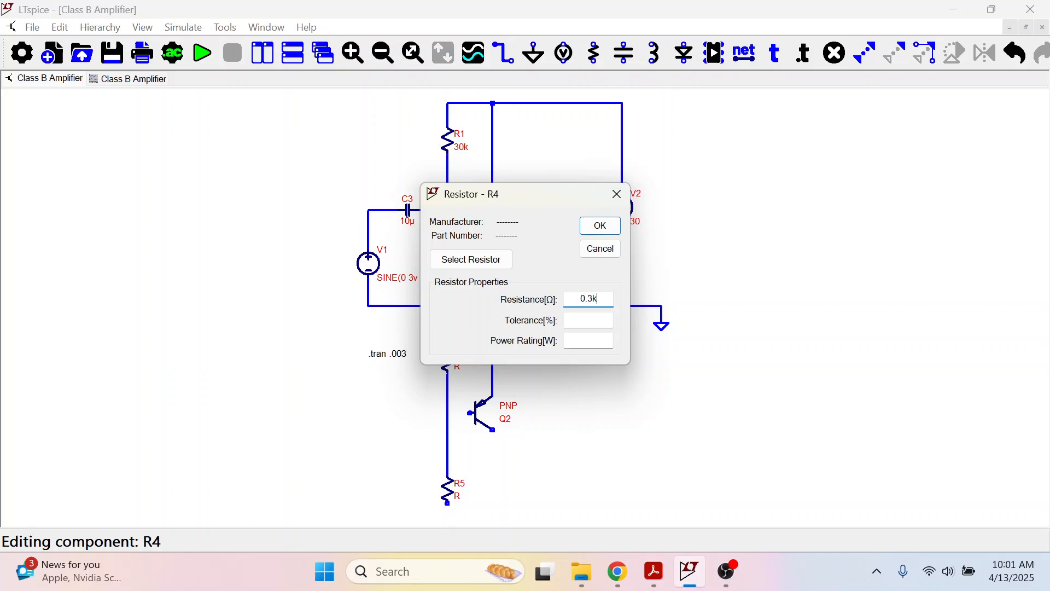
left_click(604, 234)
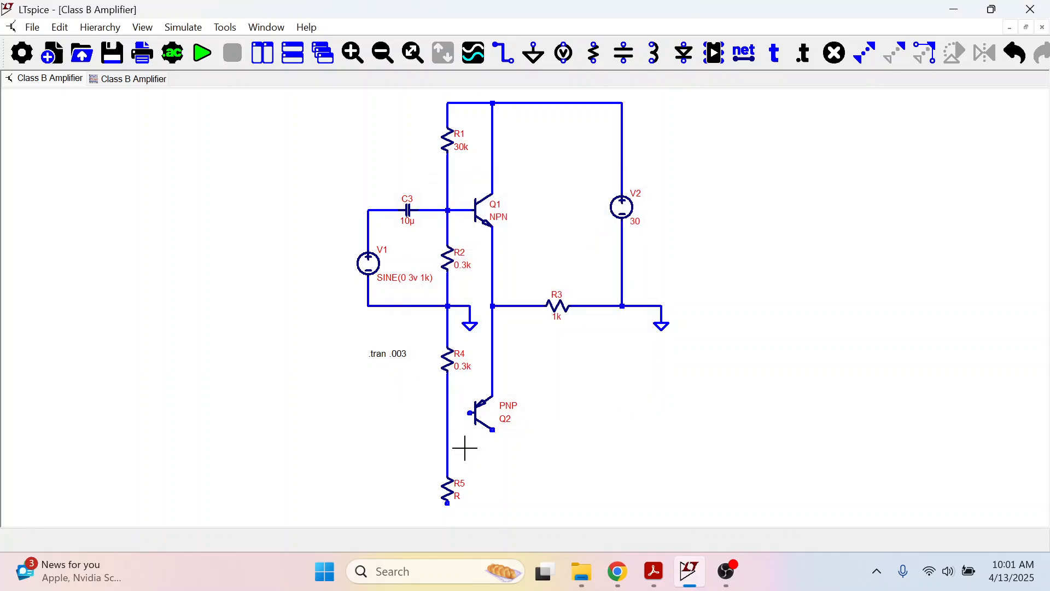
right_click(460, 487)
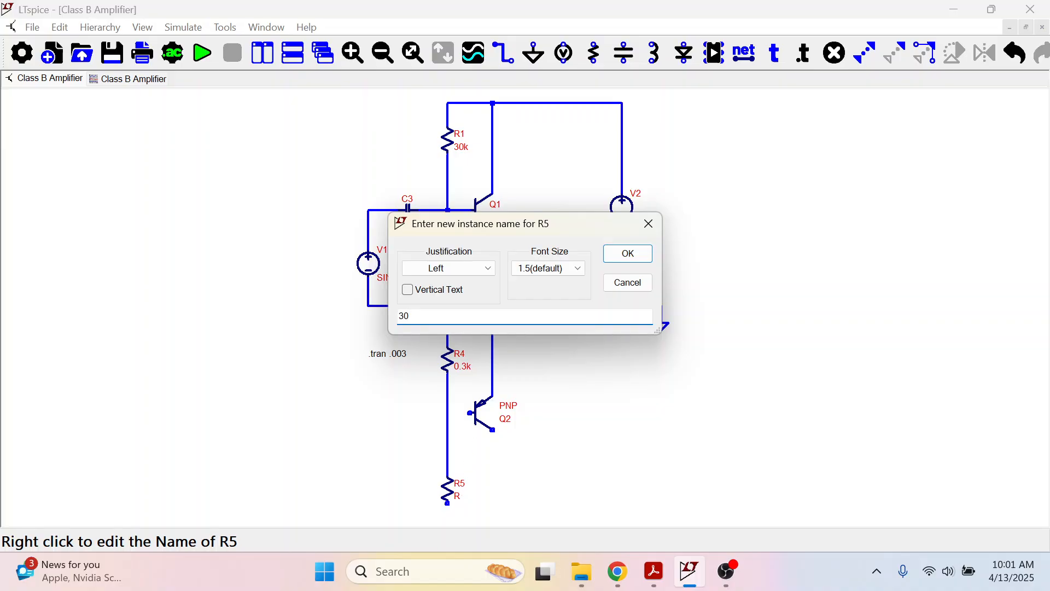
left_click(627, 255)
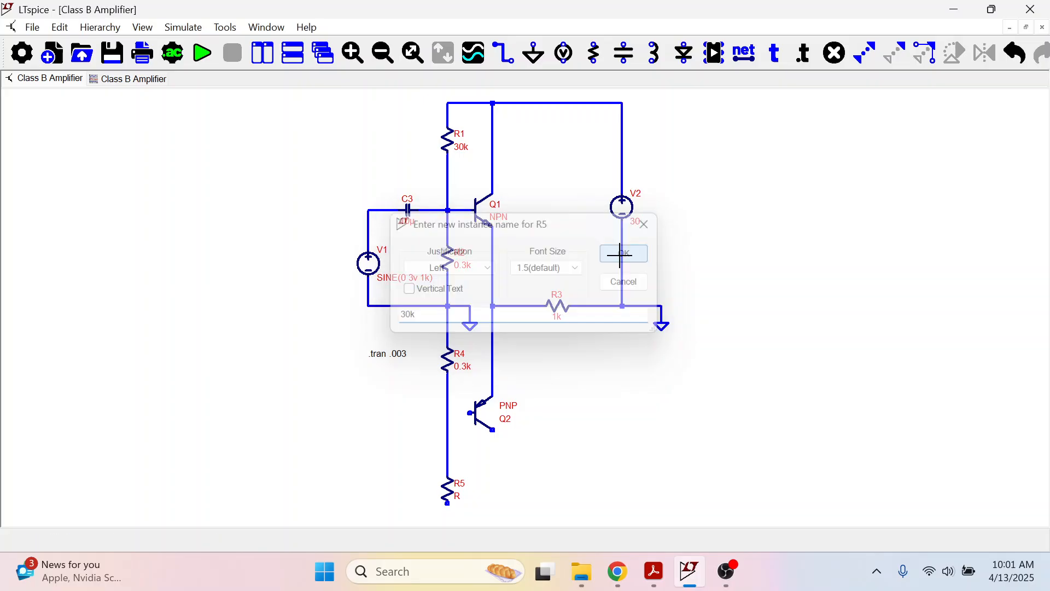
Step: Wire the base of Q2 to the vertical line between R4 and the resistor below it
left_click(513, 63)
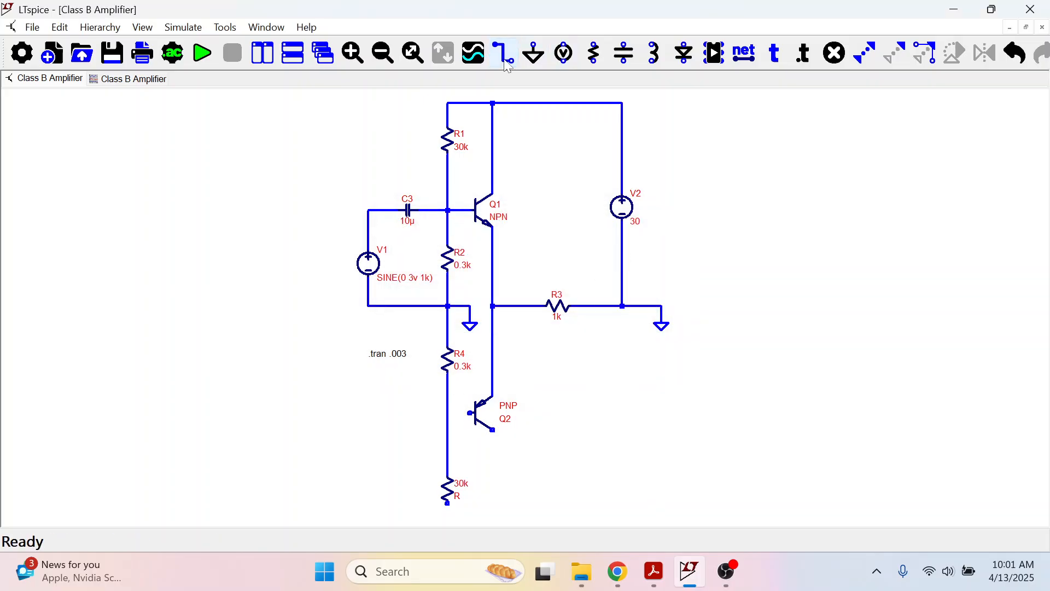
left_click(470, 413)
left_click(447, 414)
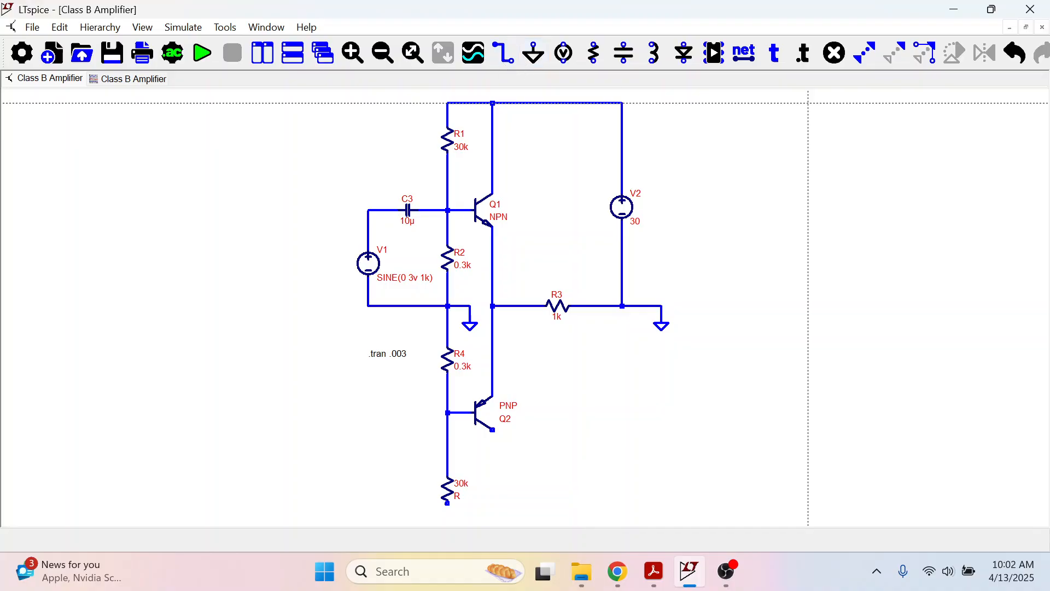
Step: Delete the horizontal wire joining V1's lower lead to the ground node below R2, keeping V1 in place
left_click(835, 53)
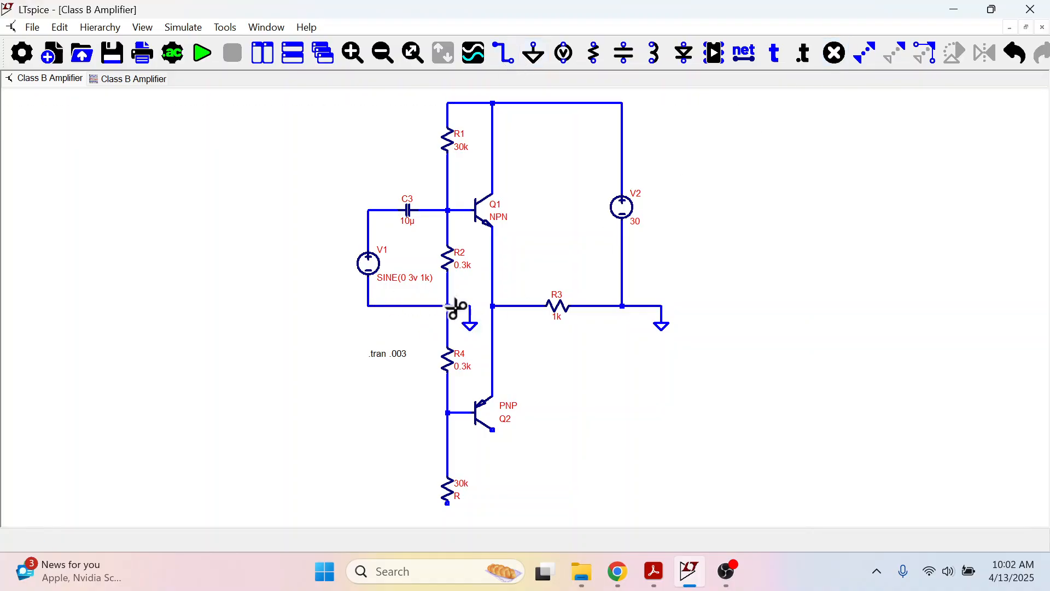
left_click_drag(362, 288, 437, 327)
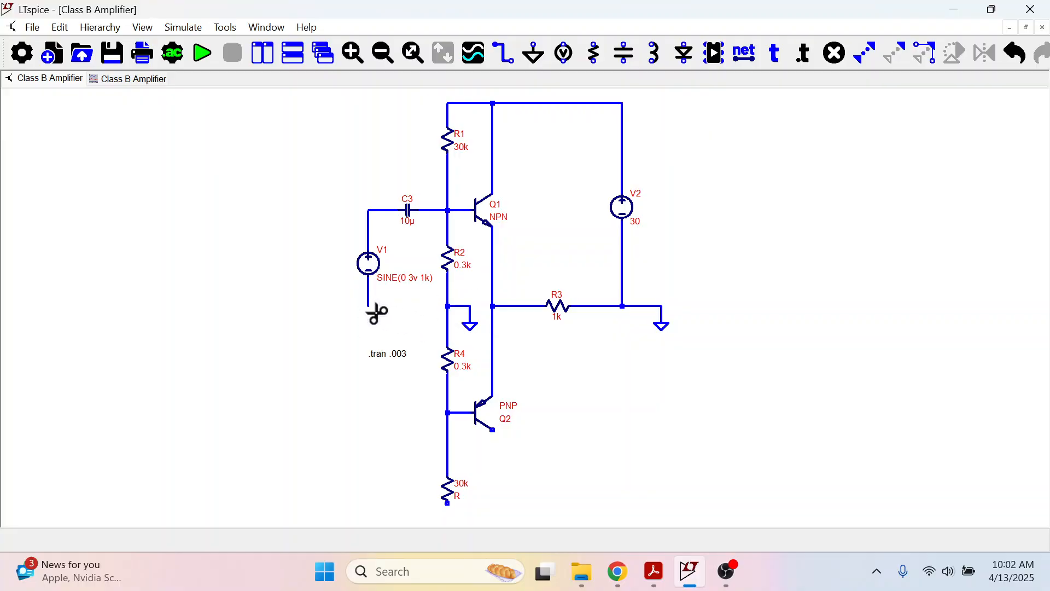
left_click_drag(335, 248, 442, 317)
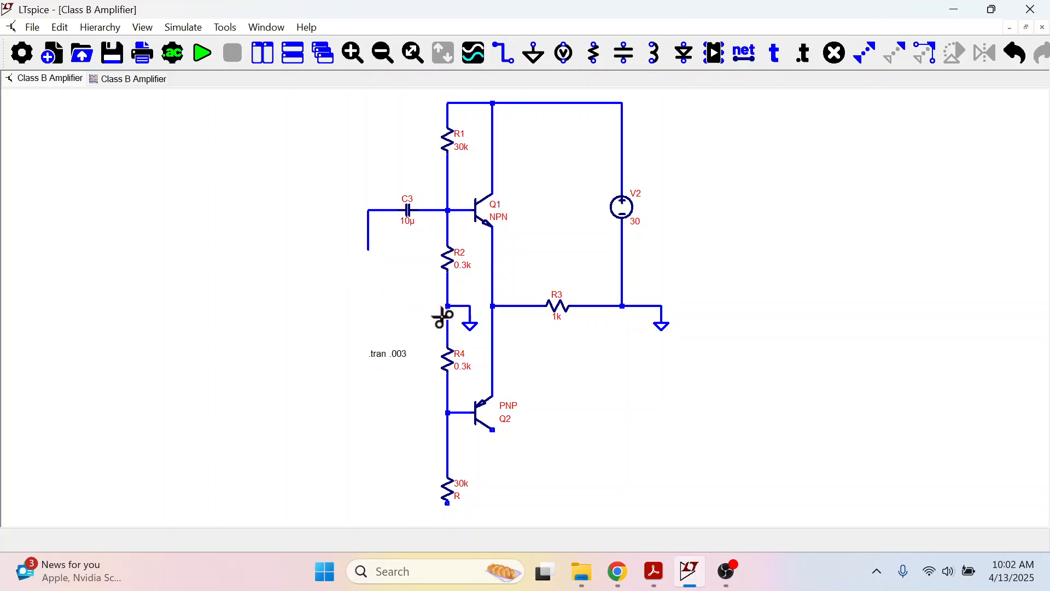
key("ctrl+z")
Step: Move source V1 with its lower lead to the left and slightly down, clear of C3's input wire
left_click(864, 55)
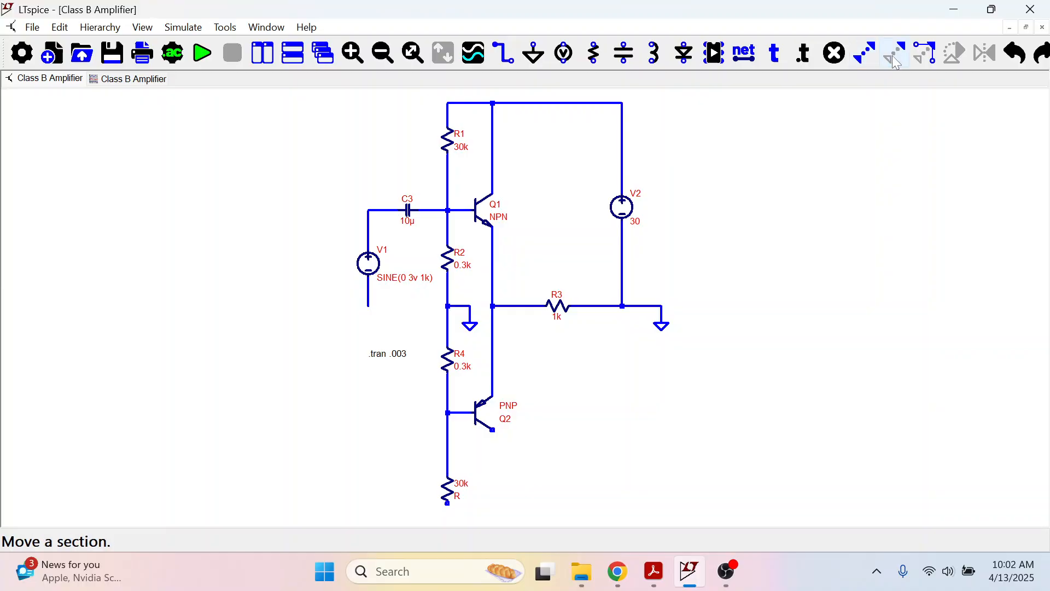
left_click_drag(335, 234, 443, 317)
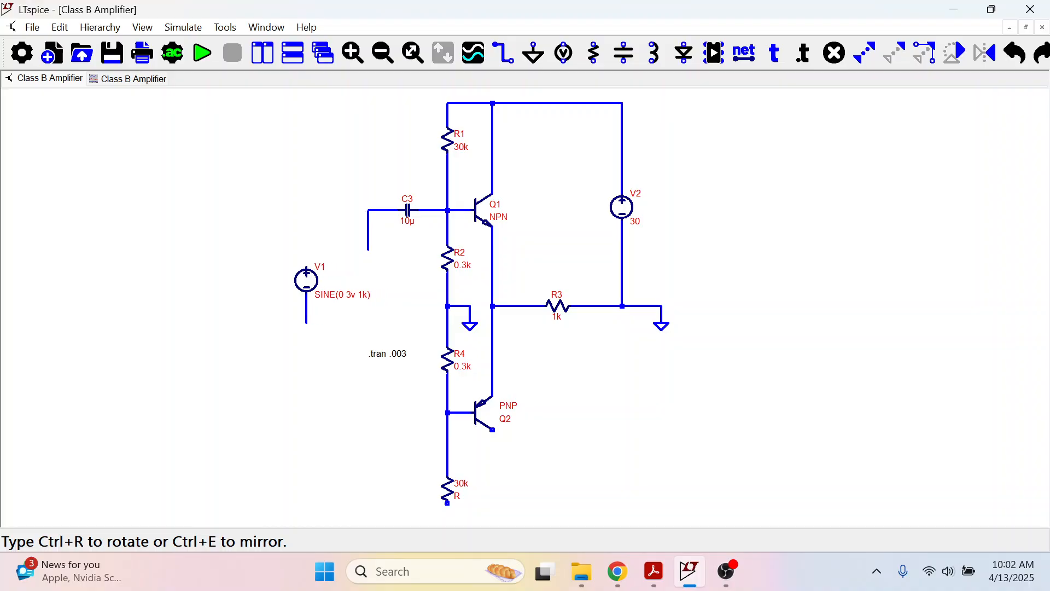
left_click(326, 295)
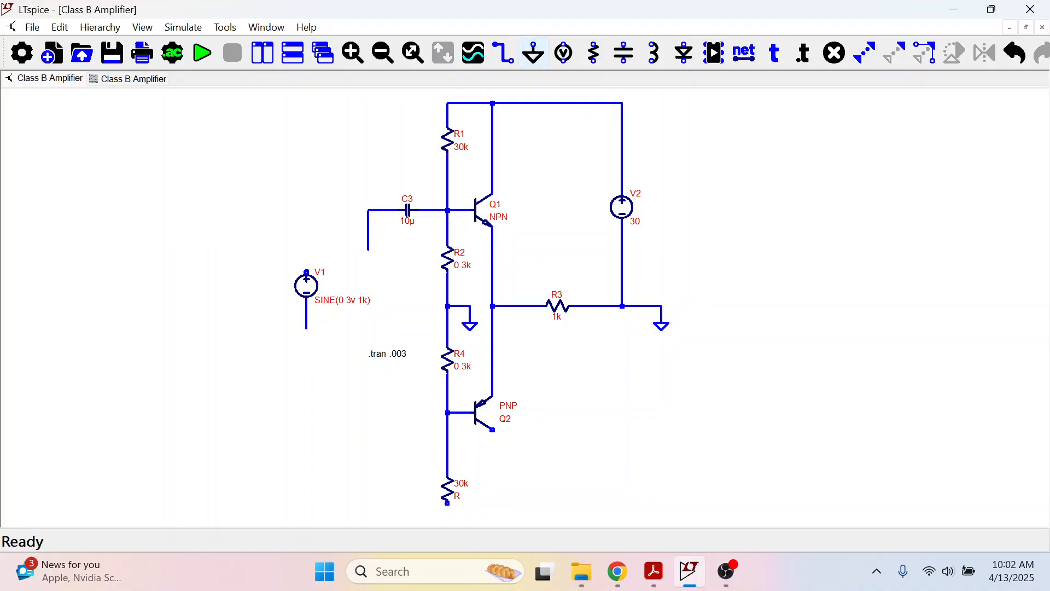
Step: Place a ground symbol below V1 and wire V1's lower lead to it
key("g")
left_click(307, 339)
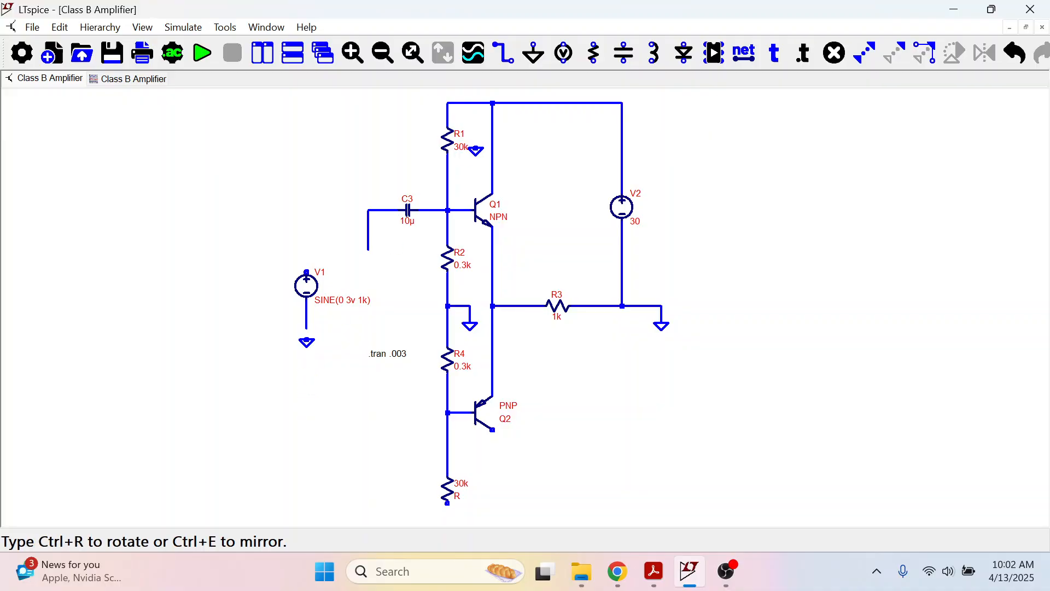
left_click(507, 53)
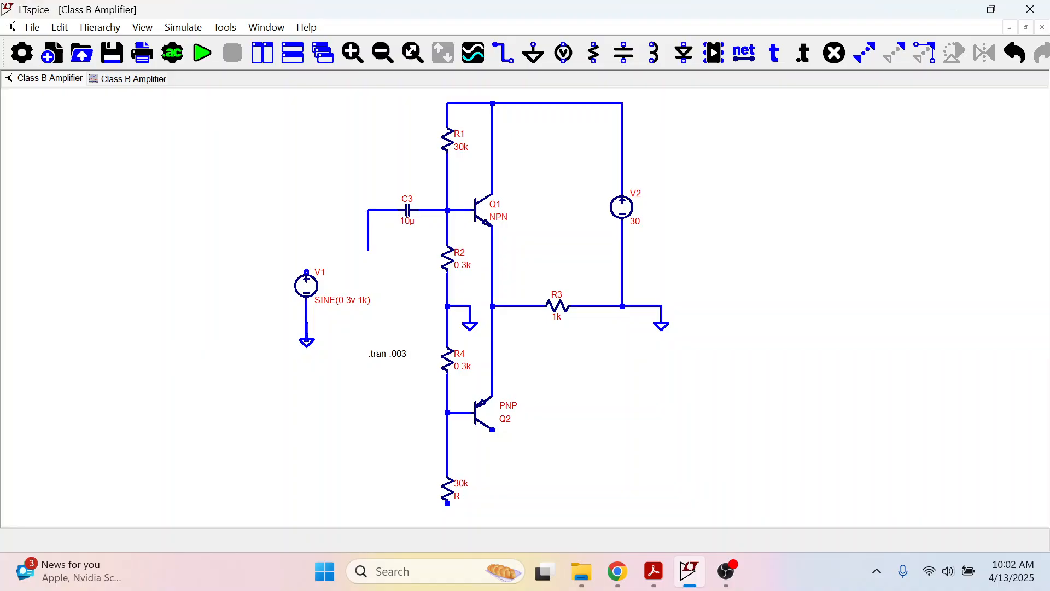
Step: Wire V1's positive terminal to C3's input line and run a branch down and right towards Q2's base, leaving a gap for a capacitor
left_click(307, 272)
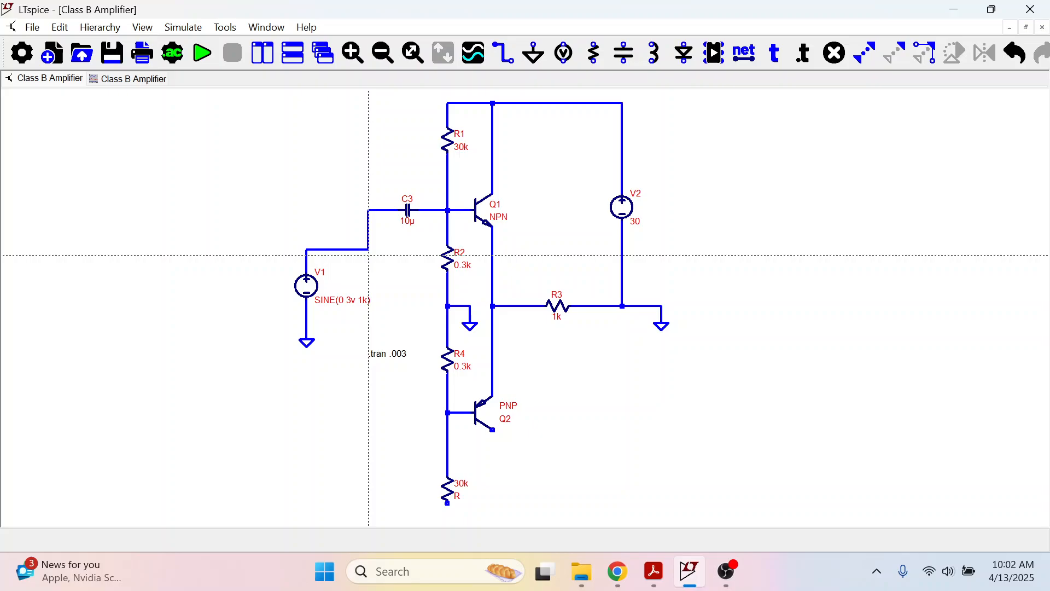
left_click(368, 249)
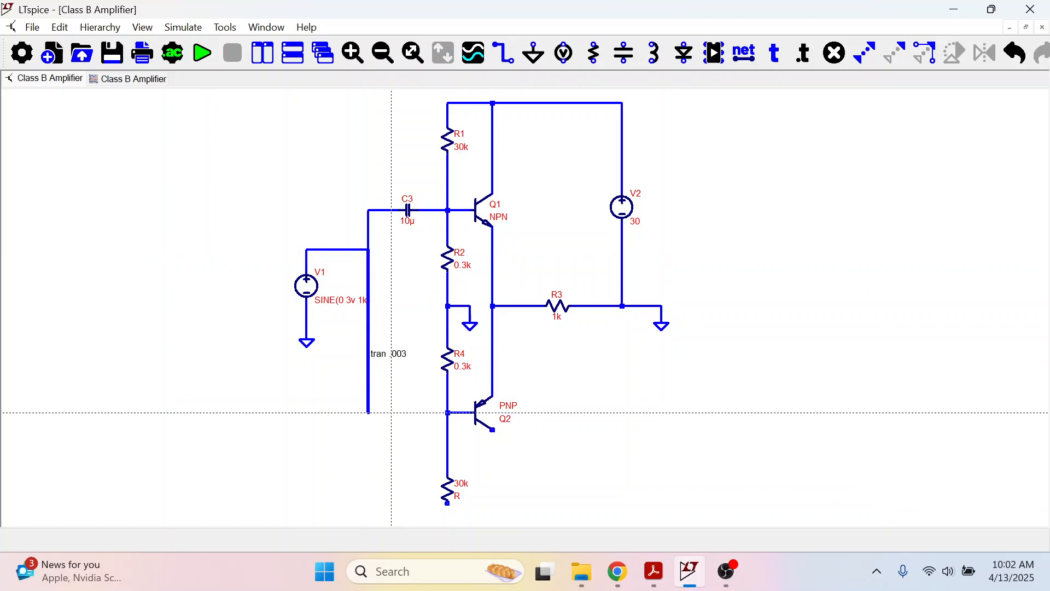
left_click(391, 412)
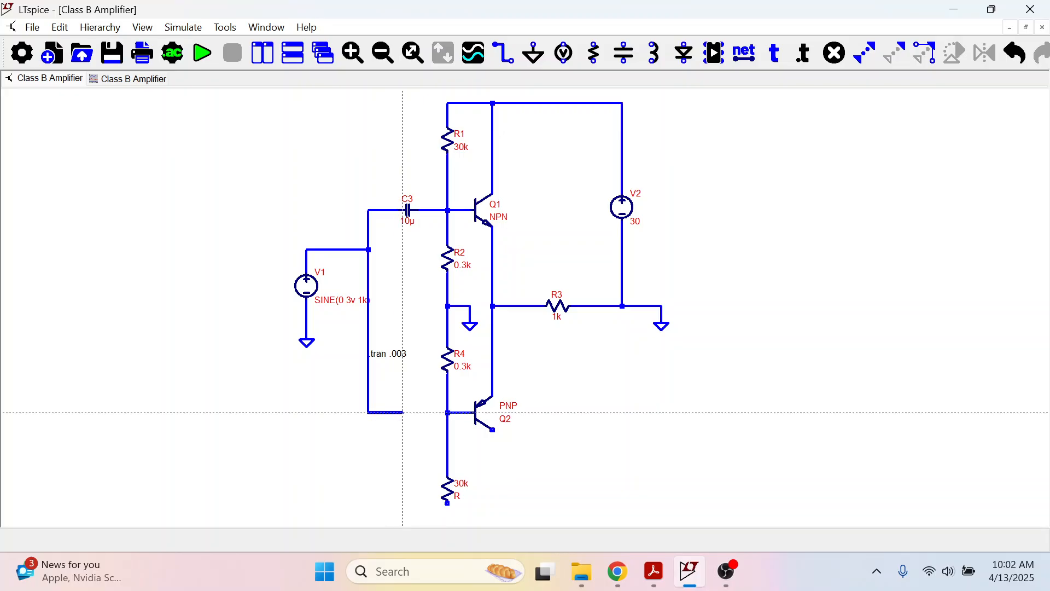
left_click(405, 413)
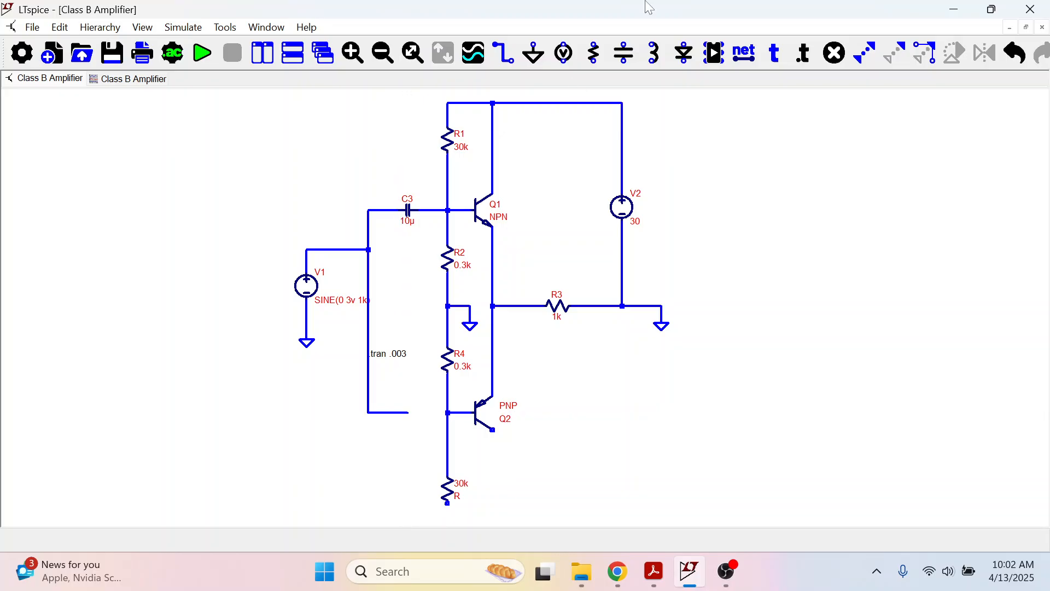
Step: Insert a horizontal 10u capacitor between the lower input branch and Q2's base node, wiring it to the base
left_click(620, 62)
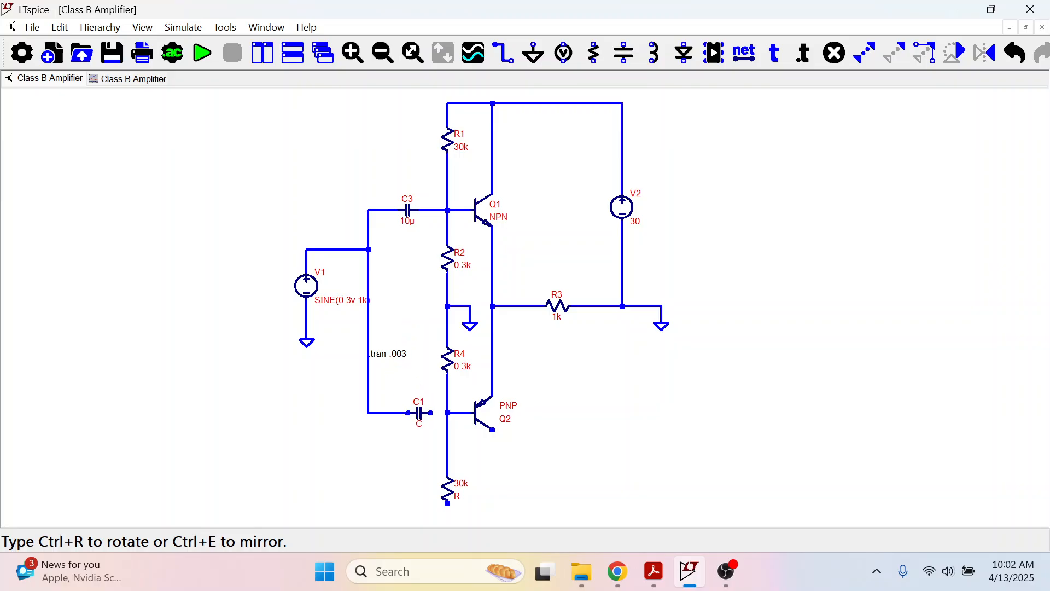
key("ctrl+r")
left_click(419, 412)
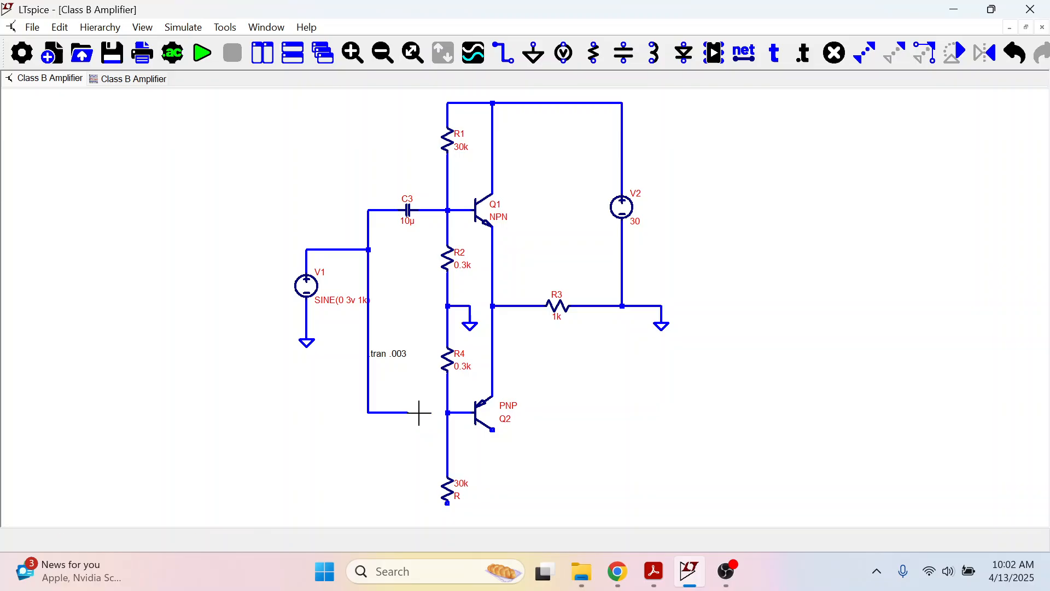
left_click(504, 52)
right_click(419, 414)
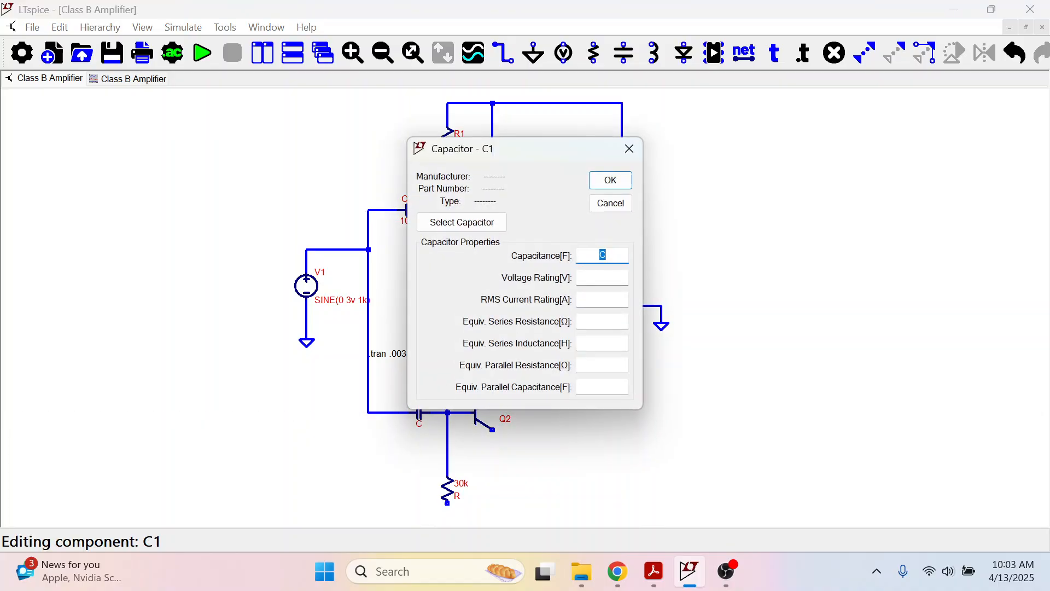
type("10u")
left_click(610, 180)
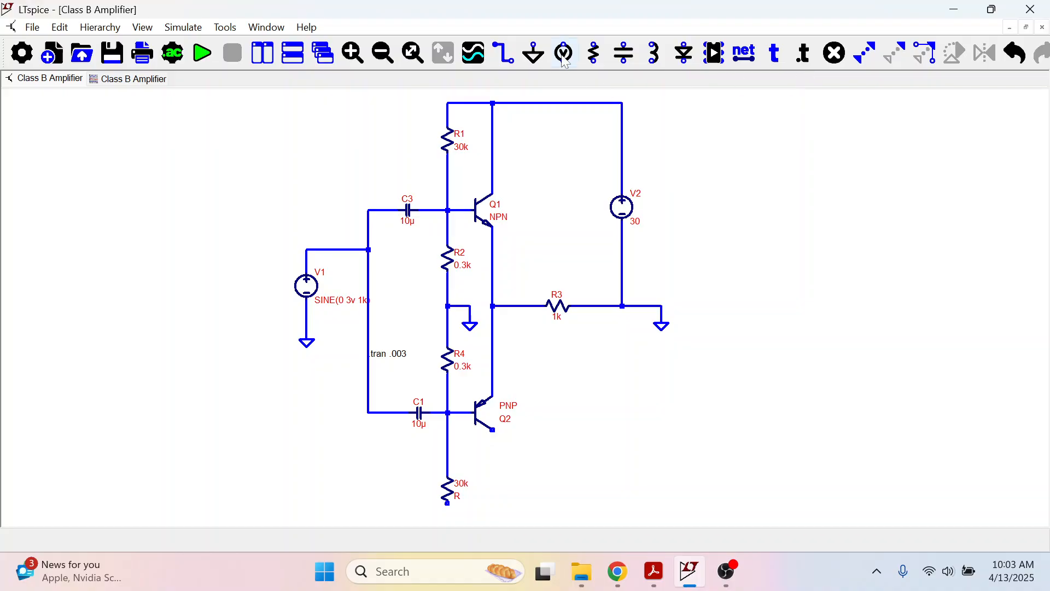
Step: Place a voltage source V3 below V2, level with Q2, and align it vertically with V2
left_click(566, 58)
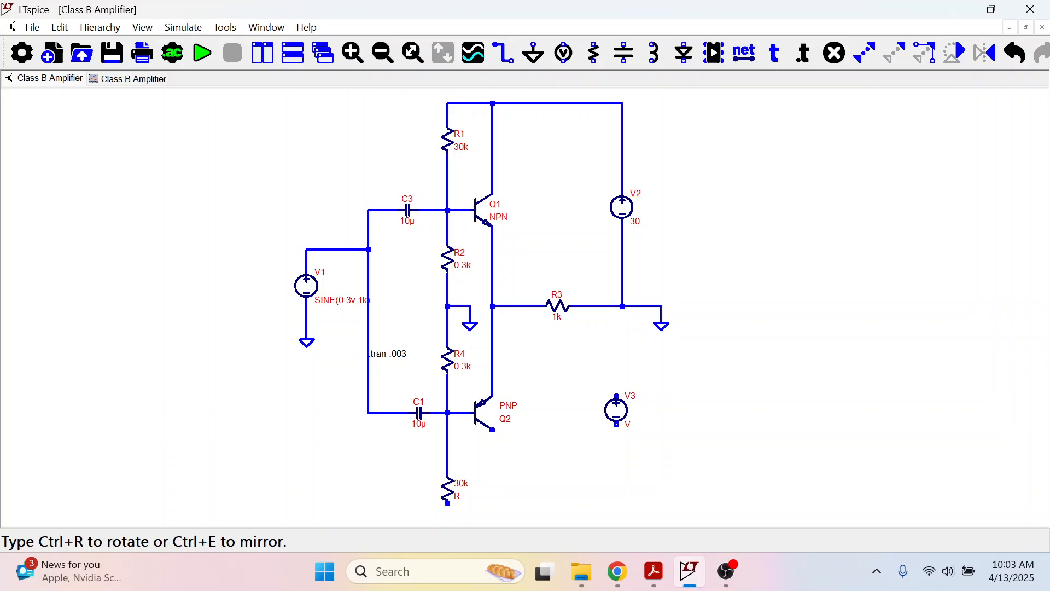
left_click(617, 395)
left_click(504, 53)
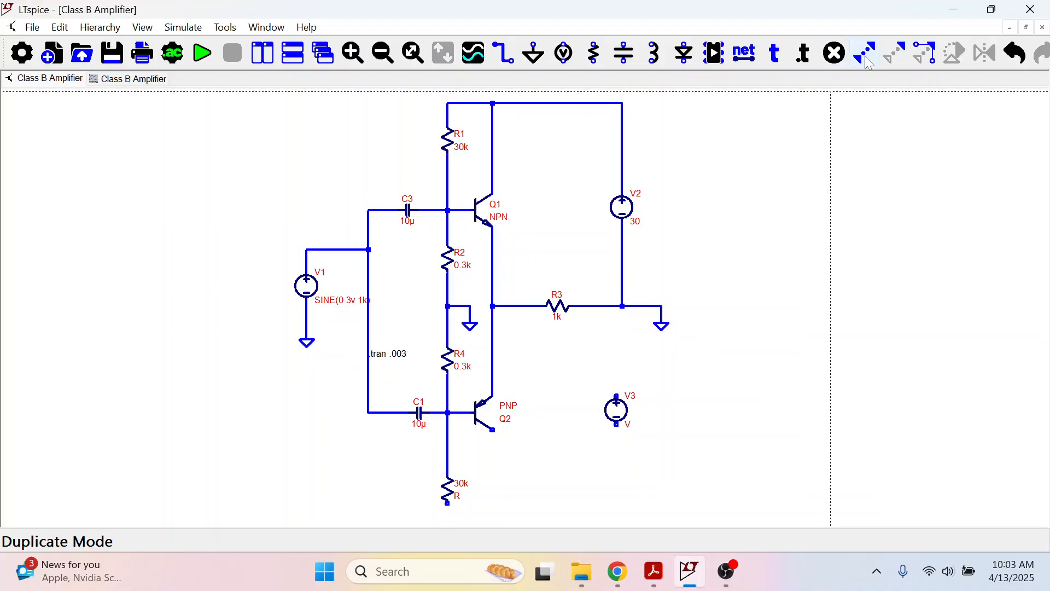
left_click(893, 58)
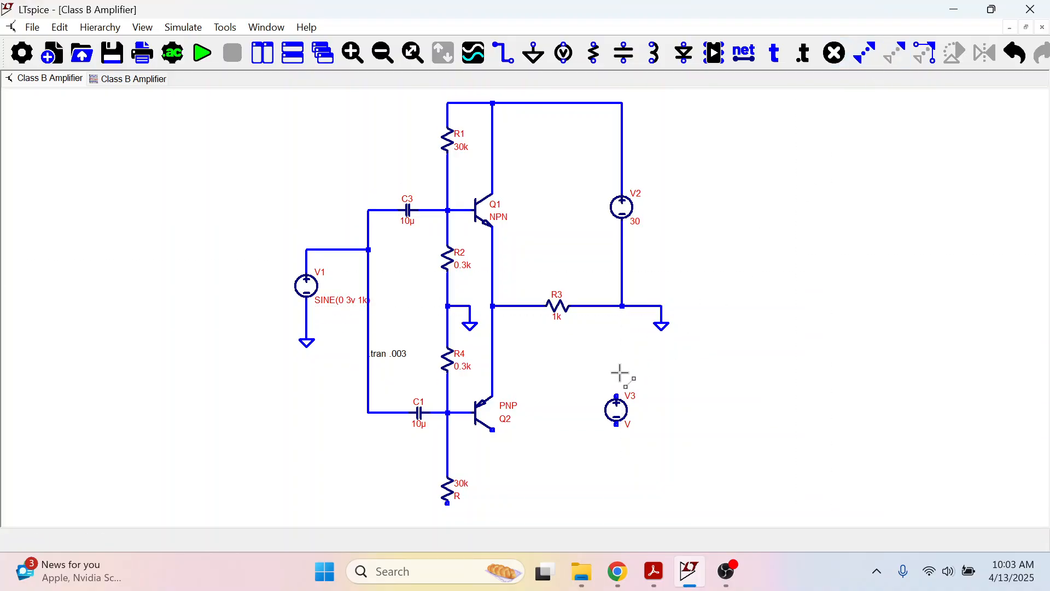
left_click(618, 417)
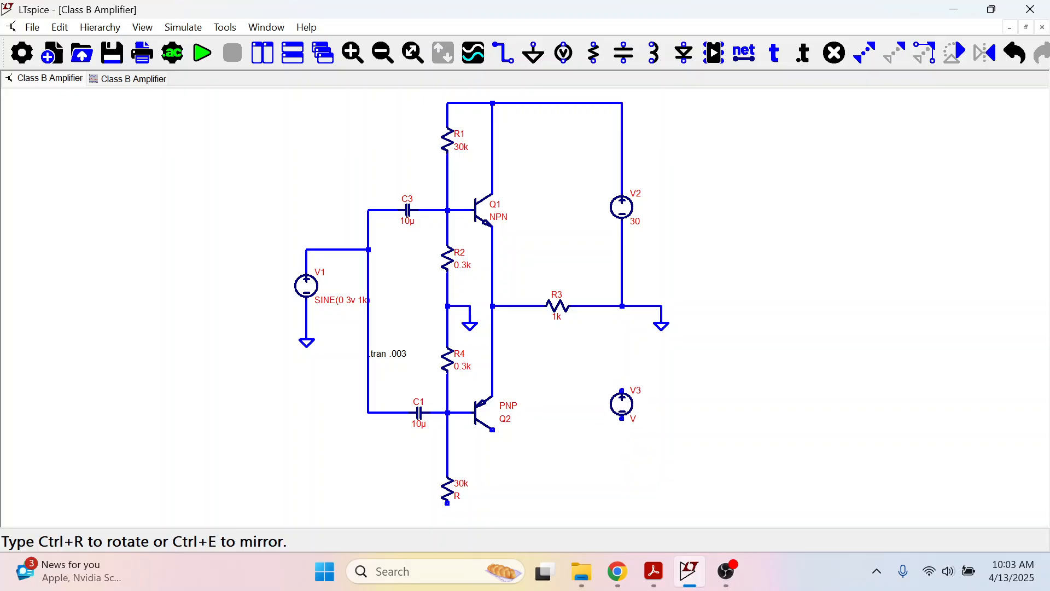
left_click(633, 418)
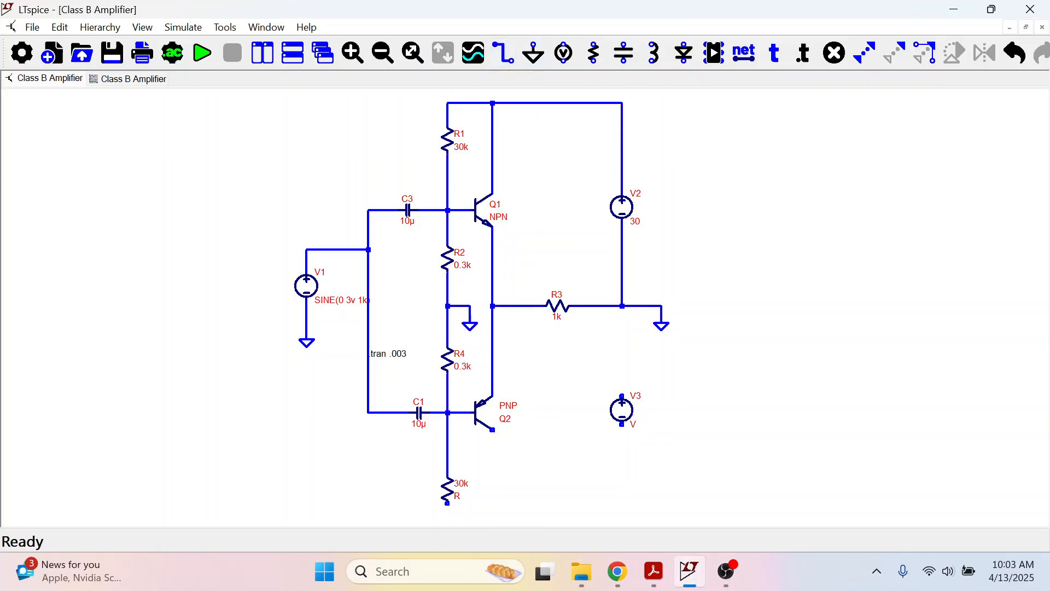
Step: Wire V3's positive terminal up to the ground node below V2, and run its negative terminal down and across towards the lower 30k resistor
left_click(623, 306)
left_click(623, 396)
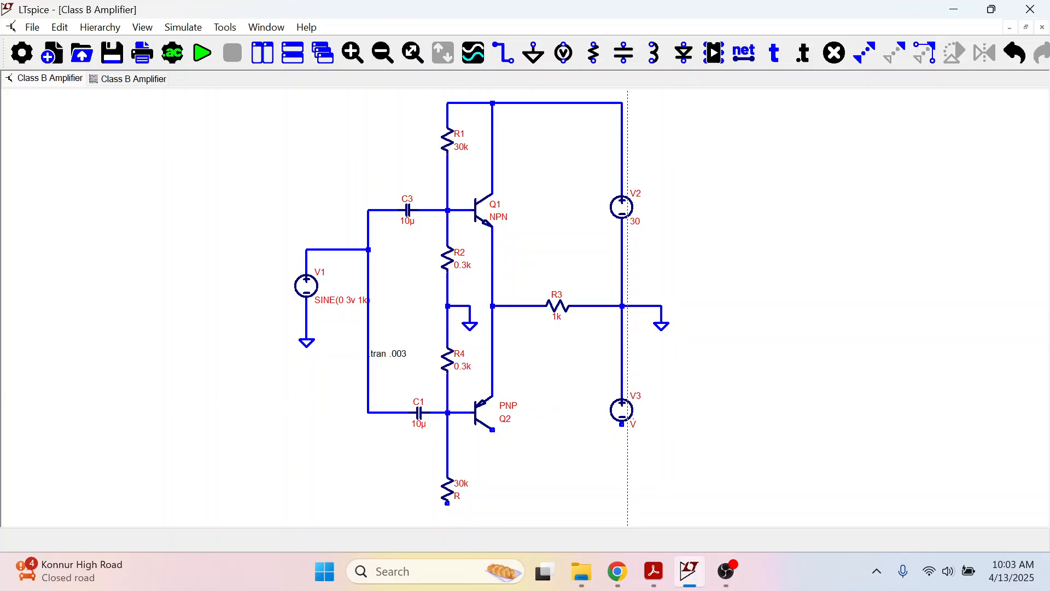
left_click(622, 424)
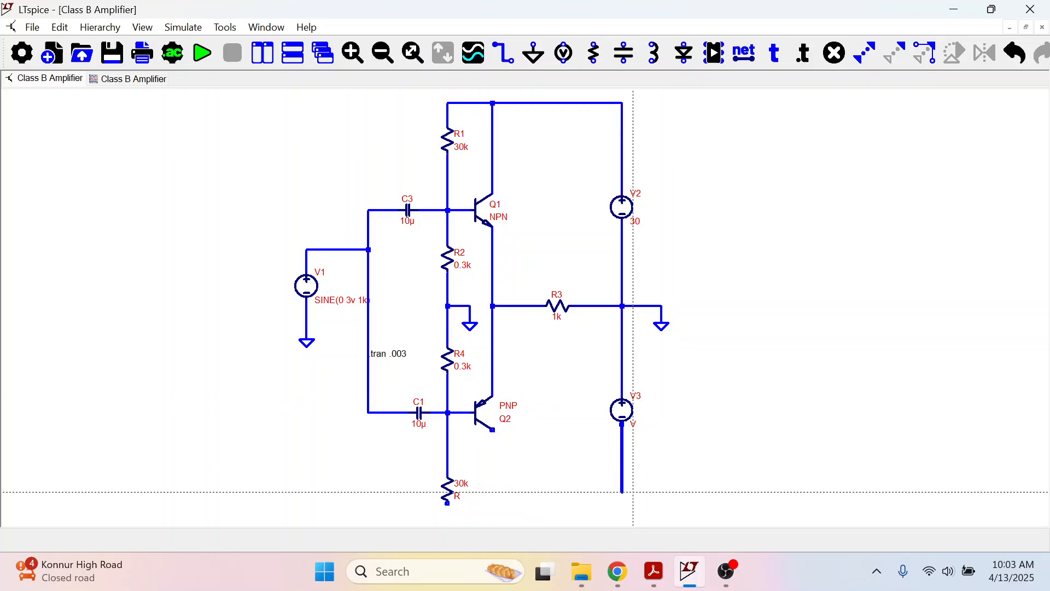
left_click(634, 518)
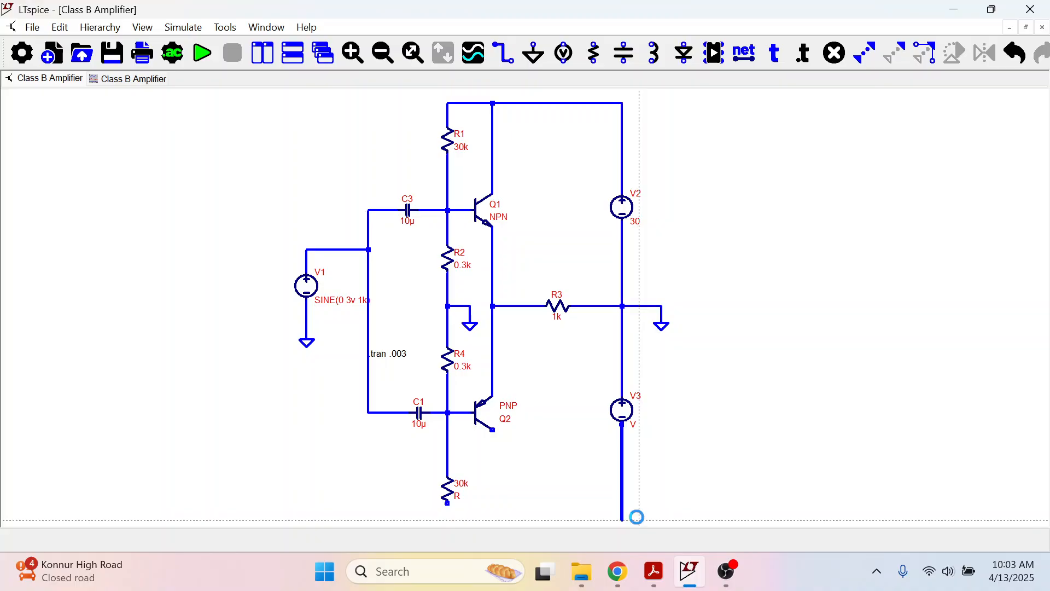
left_click(447, 508)
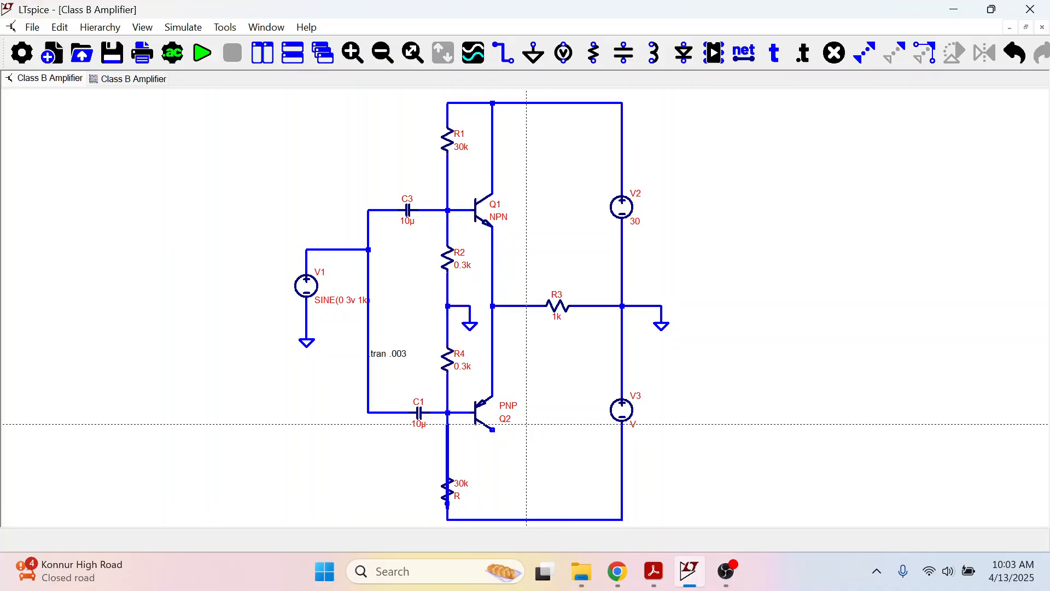
key("Escape")
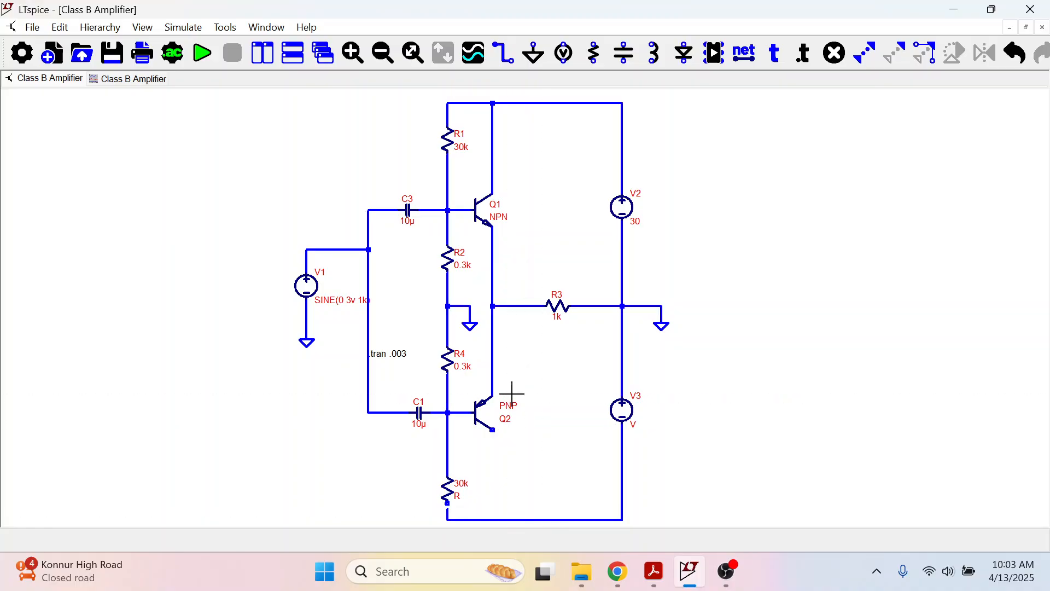
Step: Wire Q2's collector straight down to the bottom supply rail
left_click(505, 53)
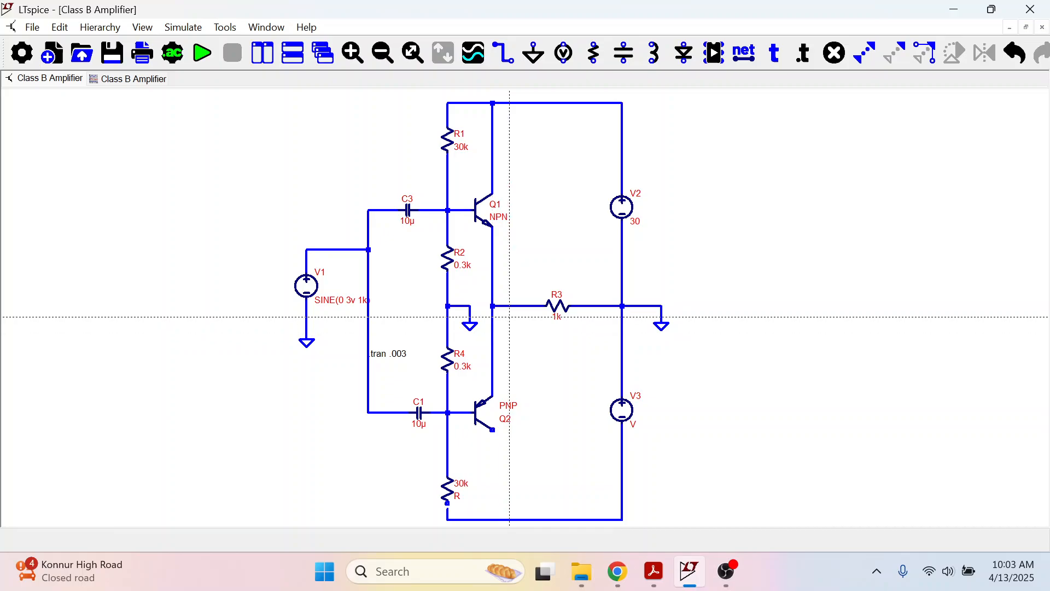
left_click(493, 430)
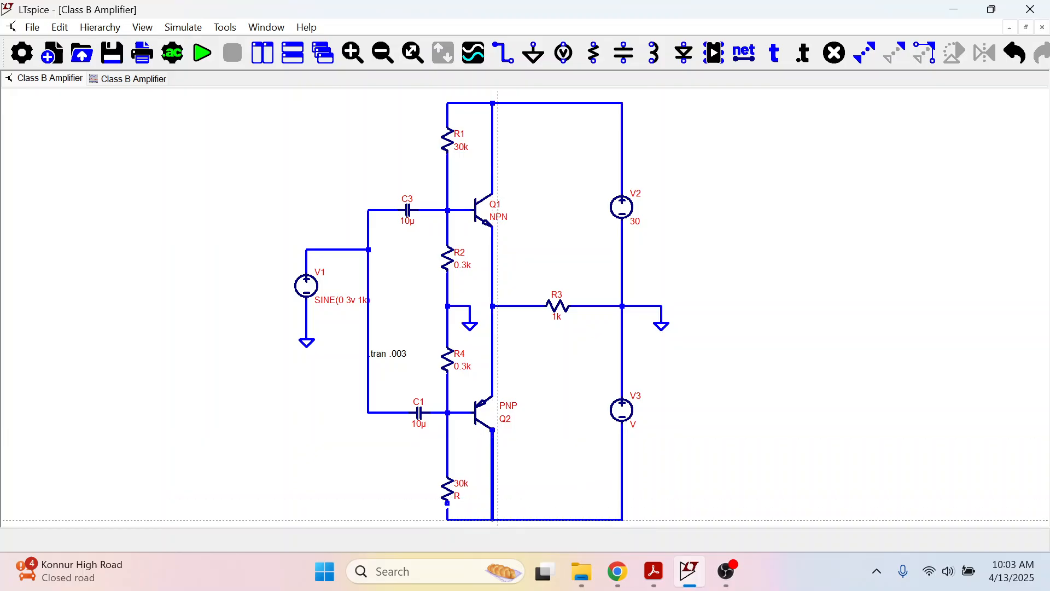
left_click(497, 520)
Step: Close the wire gap between the lower 30k resistor's bottom terminal and the bottom supply rail
scroll(626, 300, "down", 2)
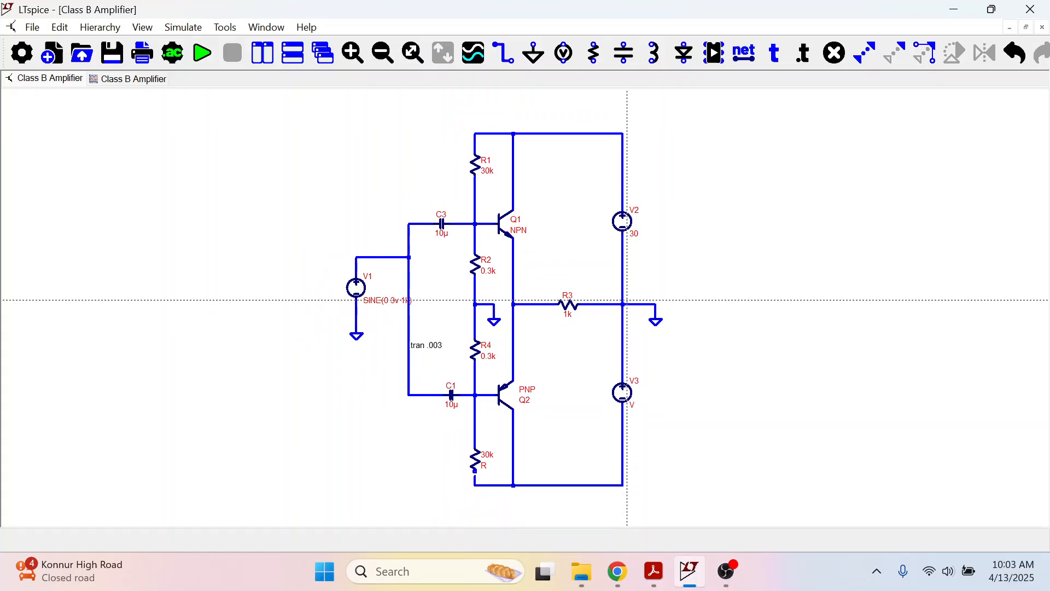
scroll(460, 504, "up", 5)
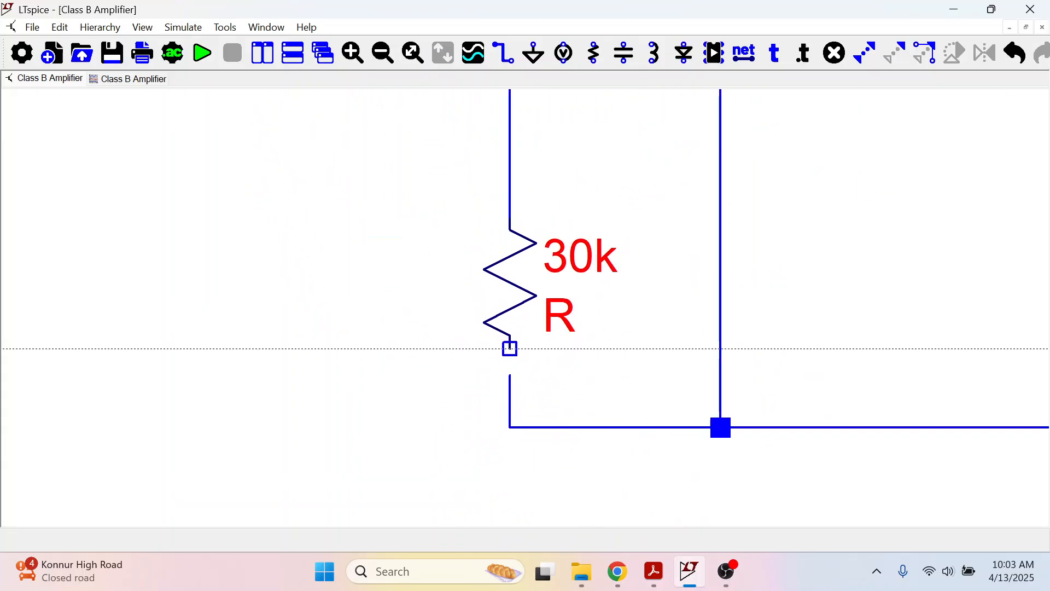
left_click(509, 347)
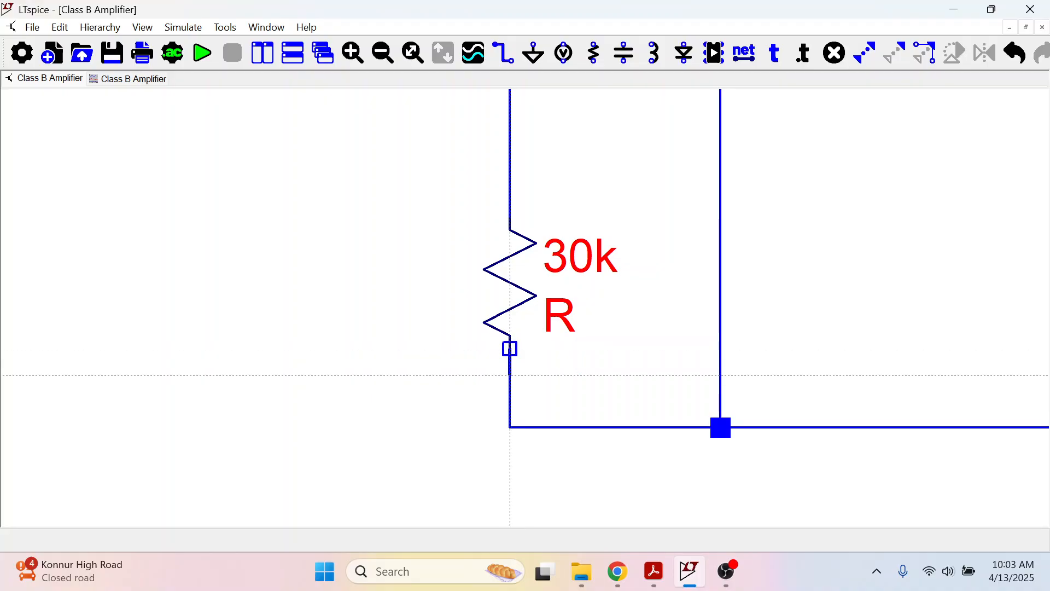
left_click(510, 375)
key("Escape")
scroll(514, 370, "down", 6)
scroll(513, 370, "up", 1)
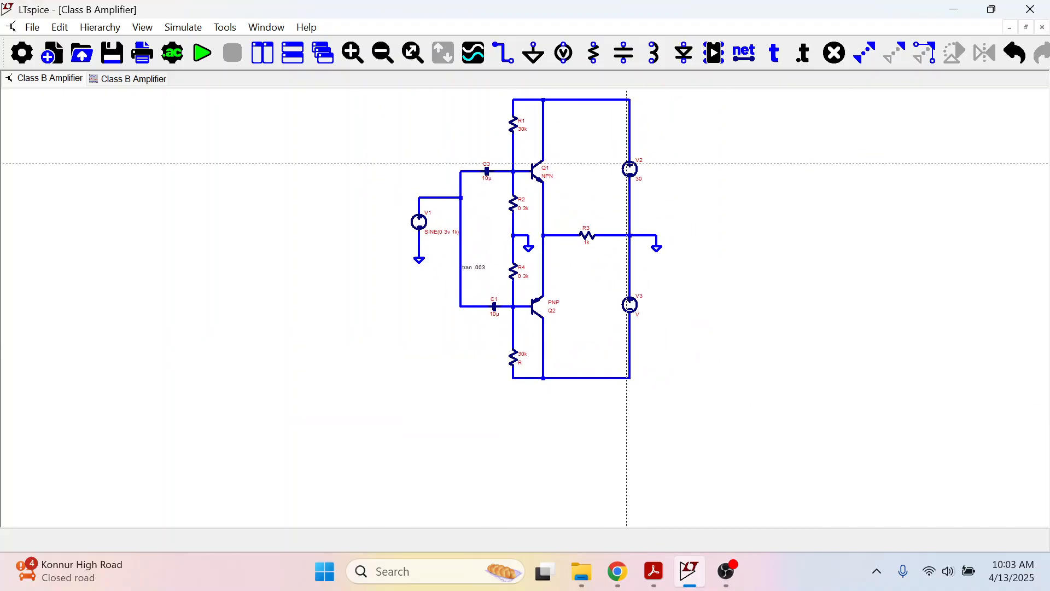
scroll(626, 163, "up", 1)
scroll(626, 163, "up", 1)
left_click(626, 163)
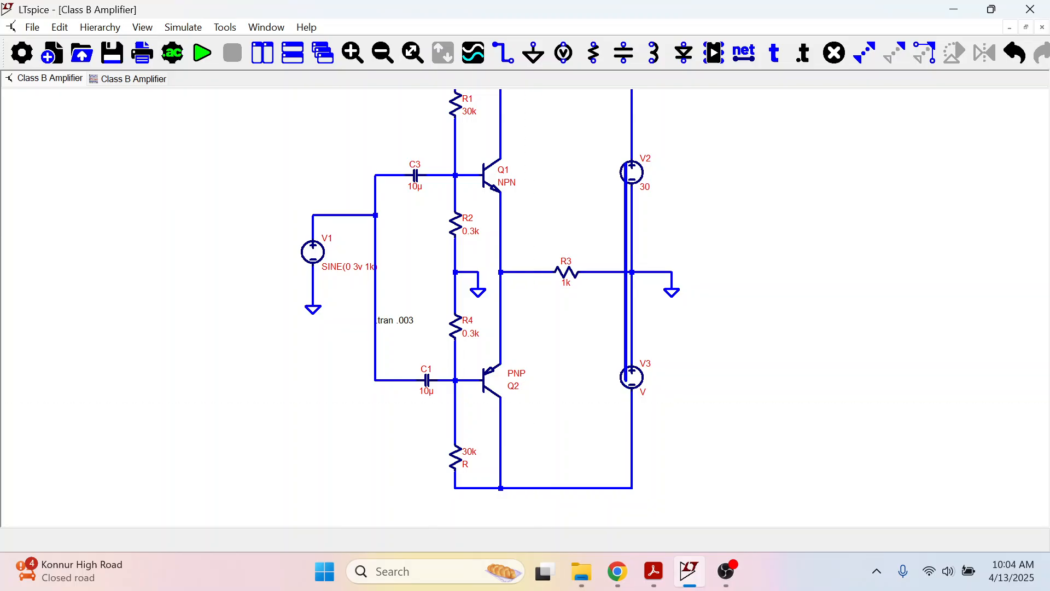
key("Escape")
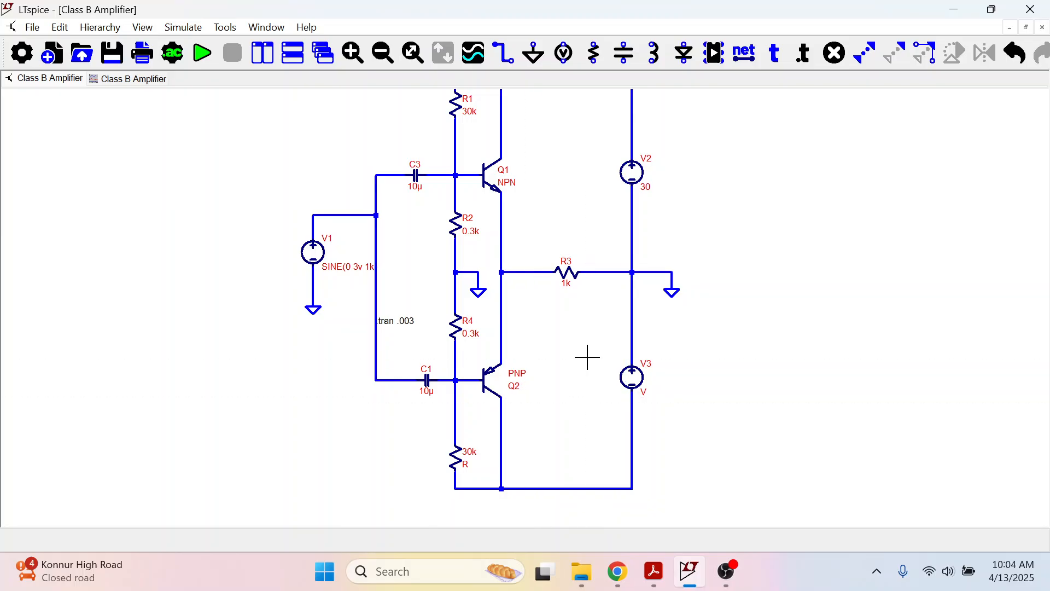
Step: Assign the NXP BC547B NPN model to transistor Q1
right_click(499, 192)
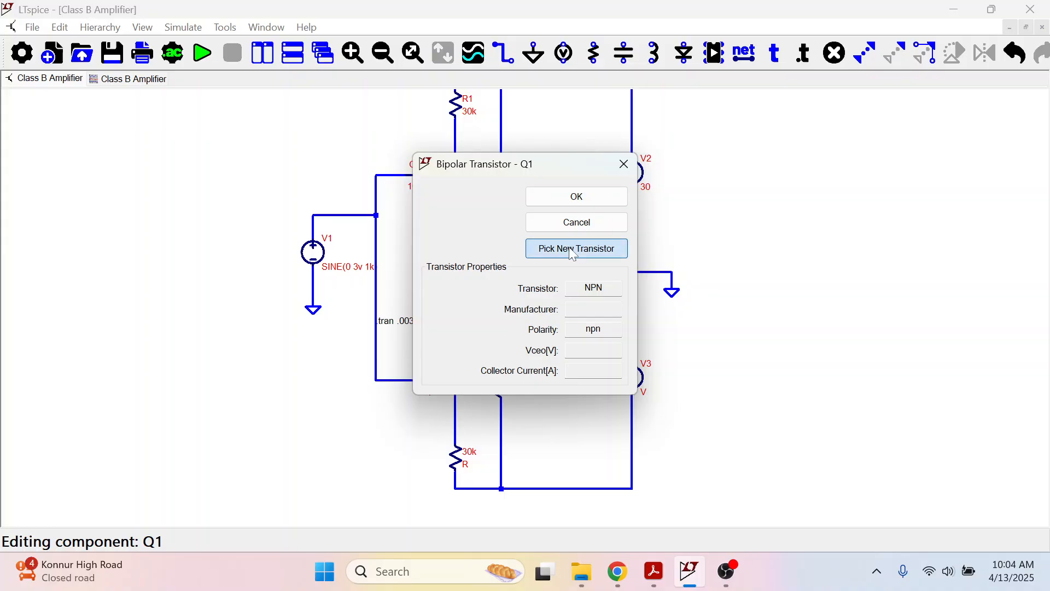
left_click(573, 255)
scroll(351, 353, "down", 7)
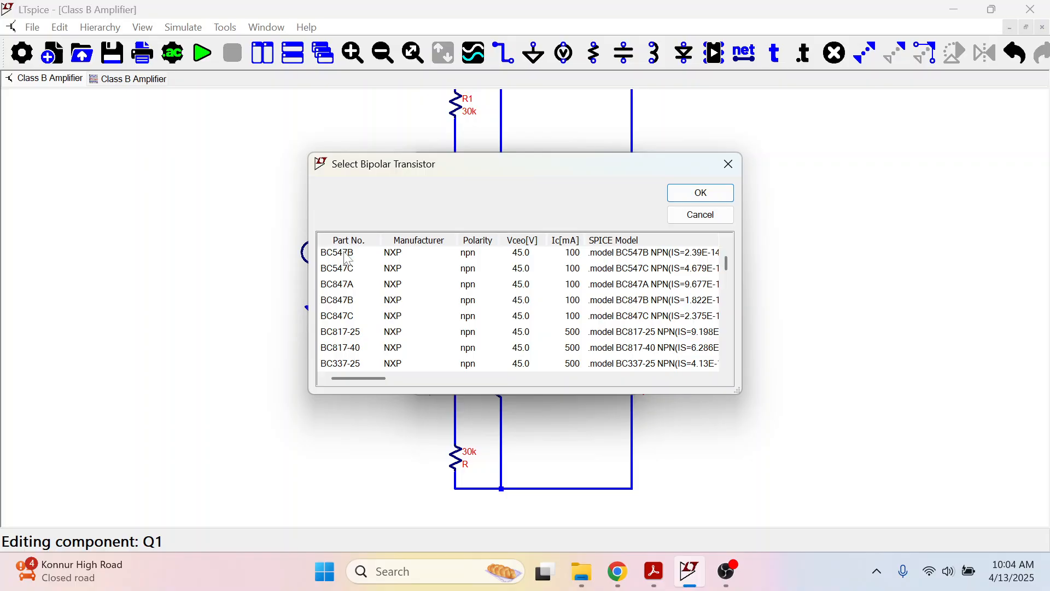
left_click(347, 255)
left_click(700, 192)
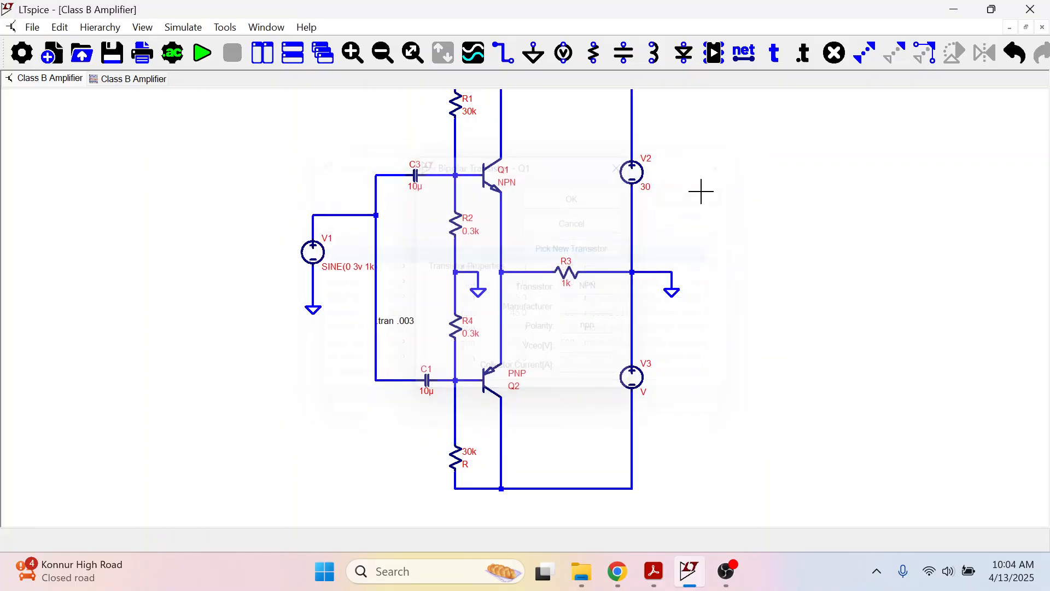
Step: Switch to Chrome and search Google in a new tab for "b547 complementary"
left_click(618, 571)
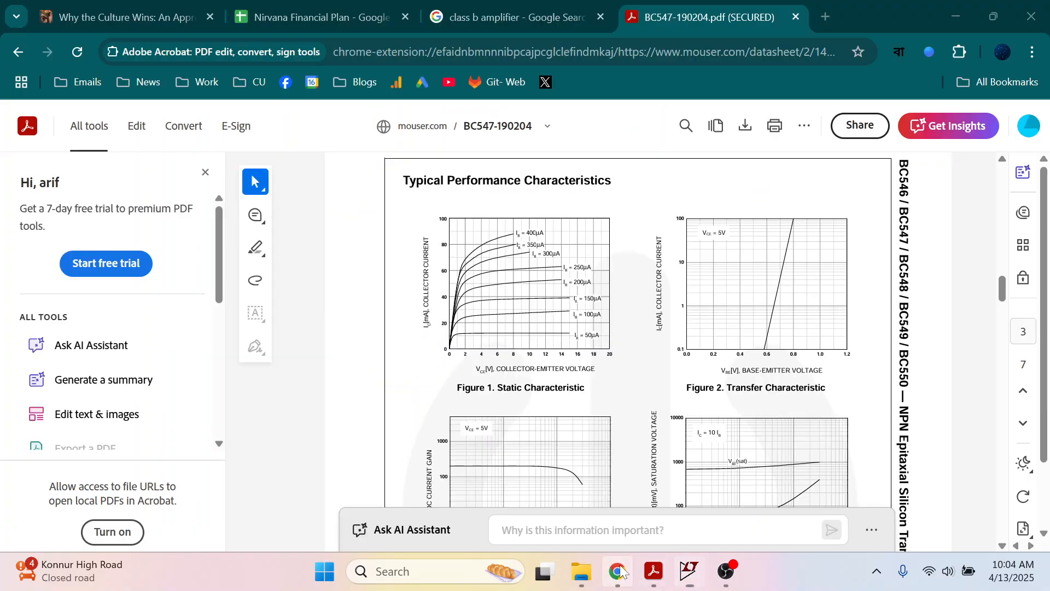
left_click(822, 15)
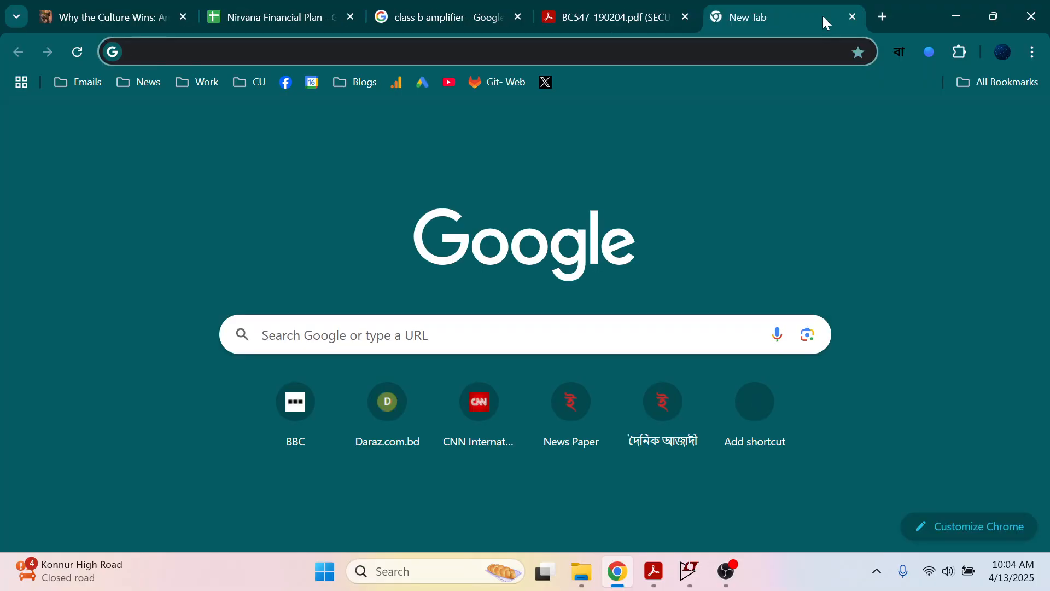
type("b54")
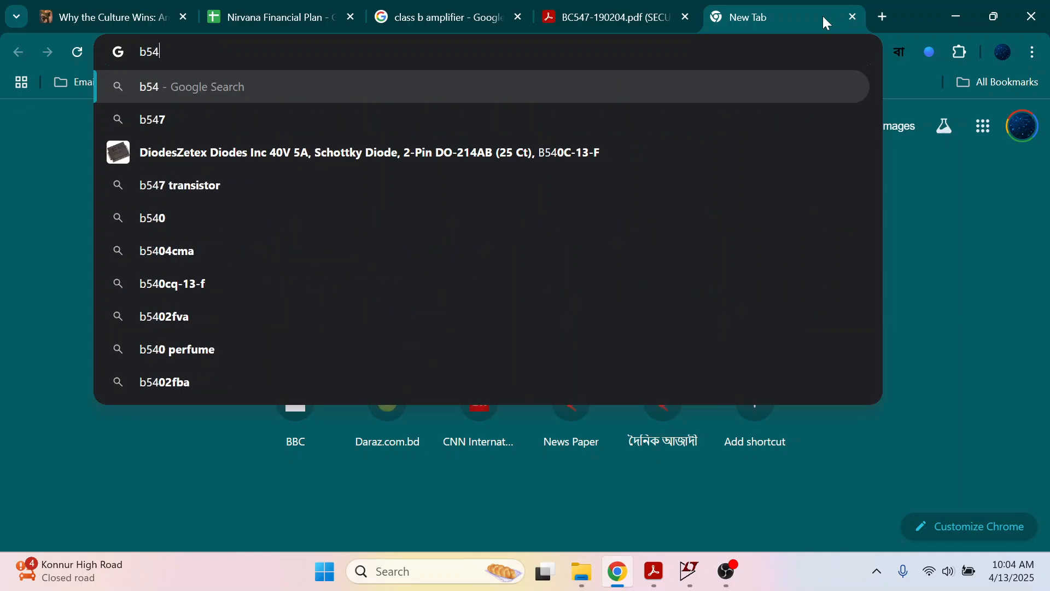
type("7 complement")
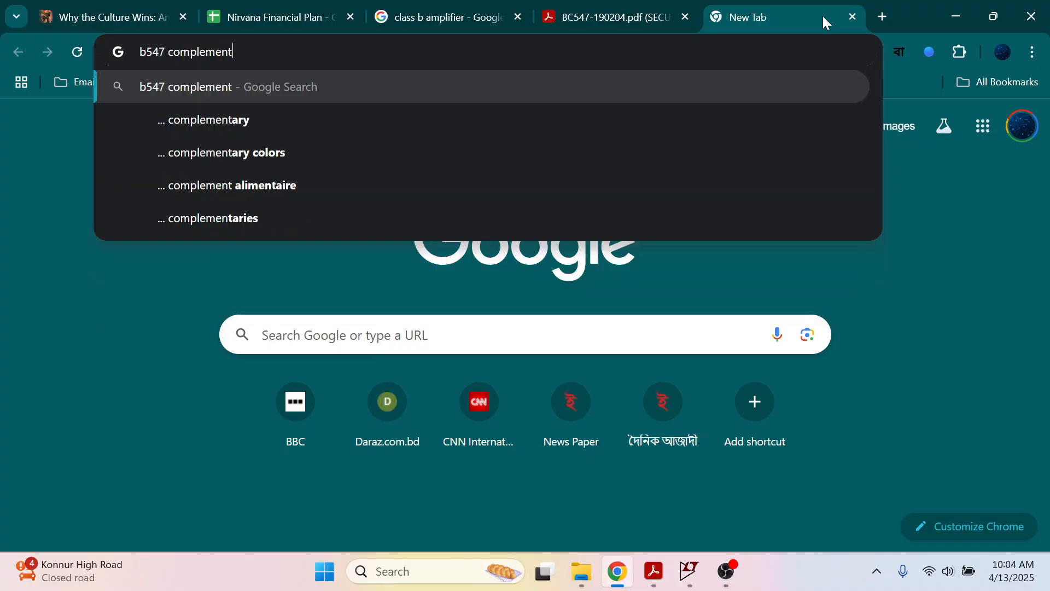
type("ary")
key("Return")
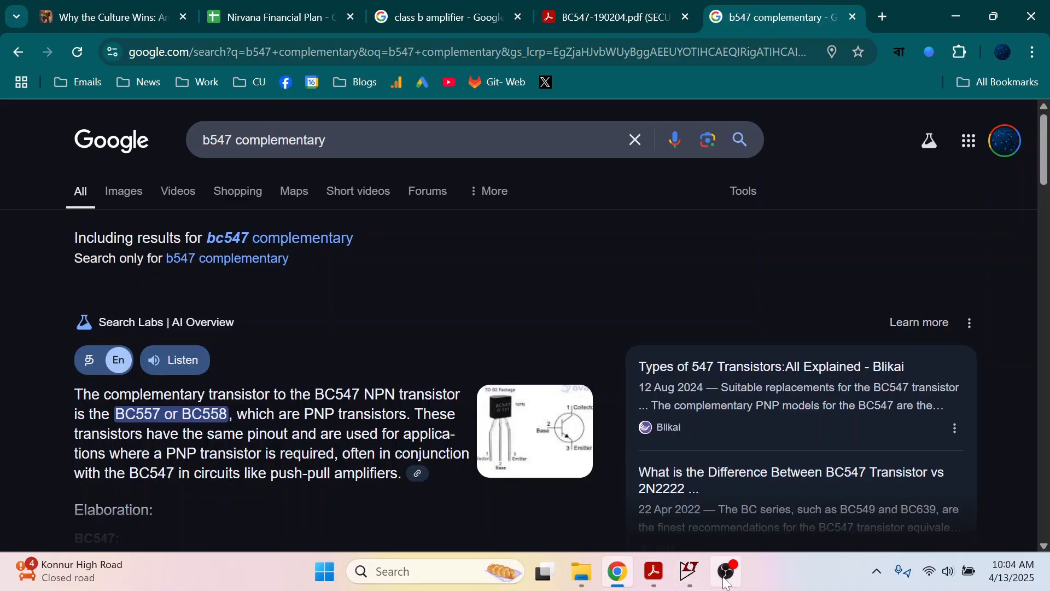
Step: Switch back to LTspice and assign the NXP BC557B PNP model to transistor Q2
mouse_move(725, 581)
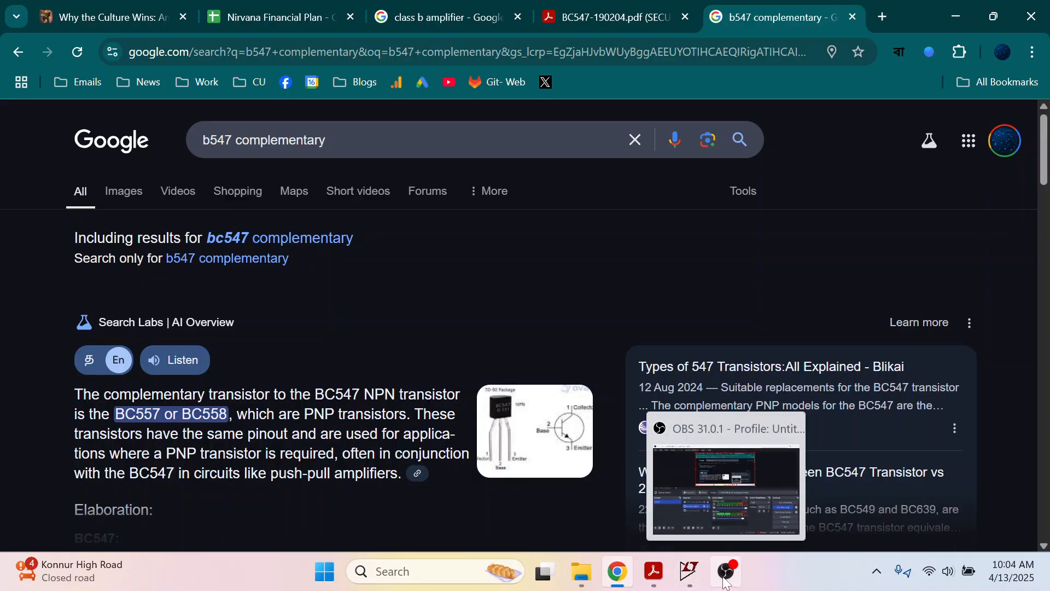
left_click(685, 581)
right_click(492, 381)
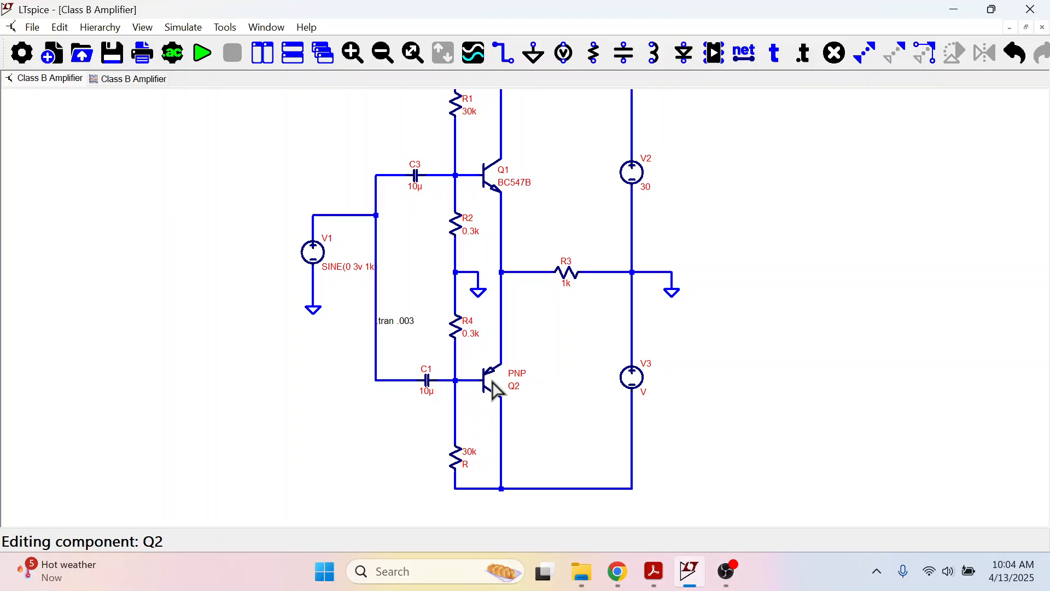
left_click(578, 249)
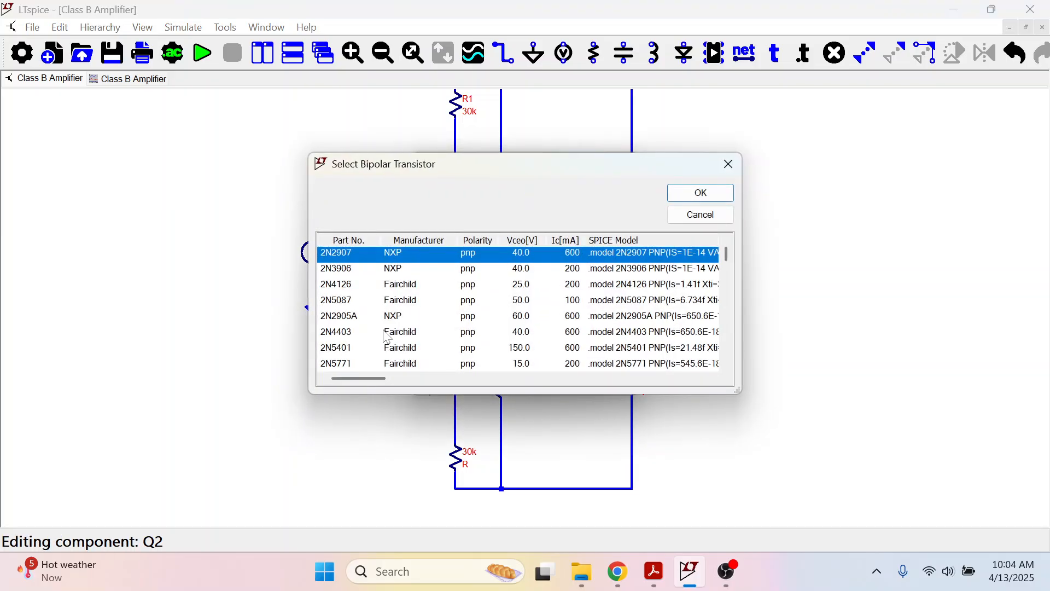
scroll(388, 342, "down", 2)
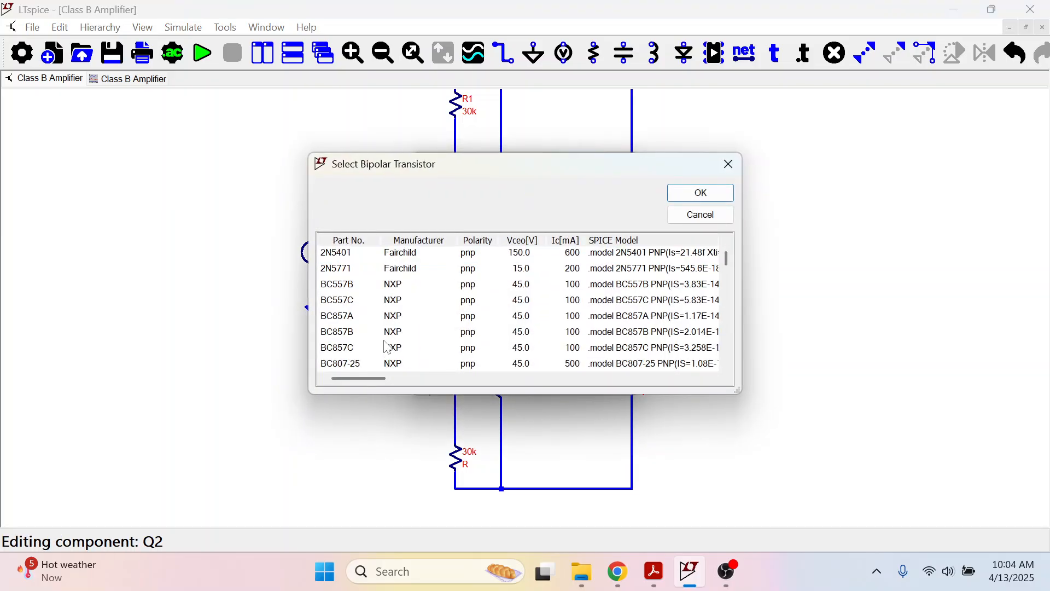
left_click(348, 287)
left_click(690, 194)
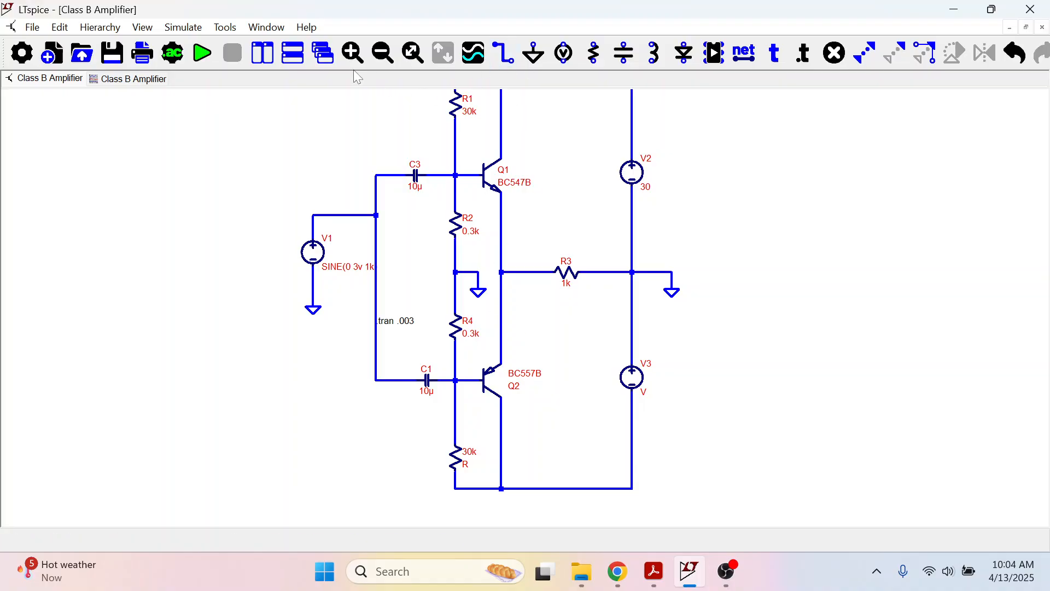
Step: Run the transient simulation and dismiss the SPICE output log
left_click(203, 53)
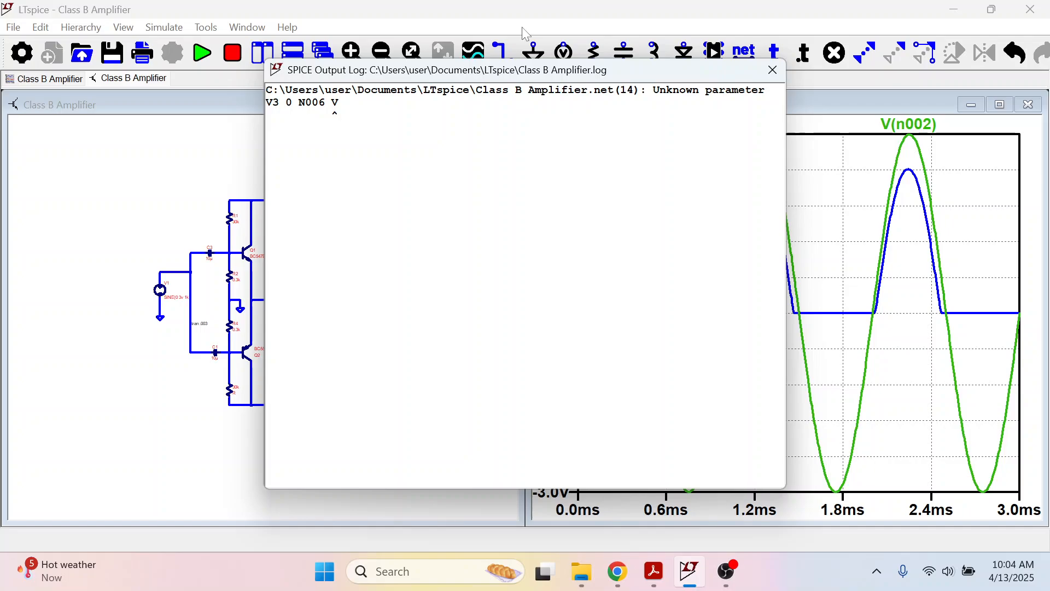
left_click(773, 70)
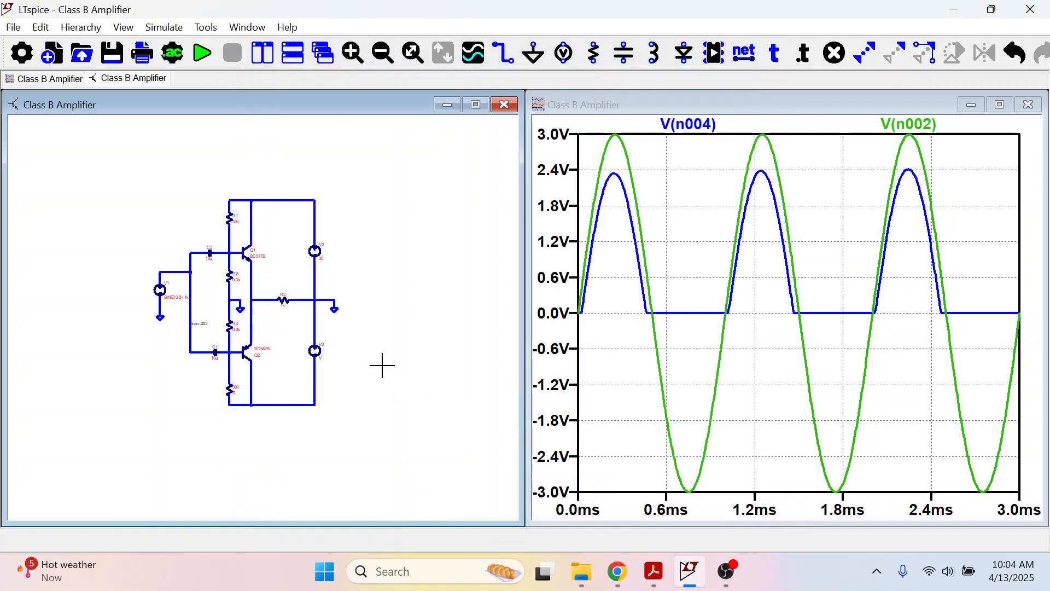
Step: Set the DC value of the lower supply V3 to 15v
right_click(308, 361)
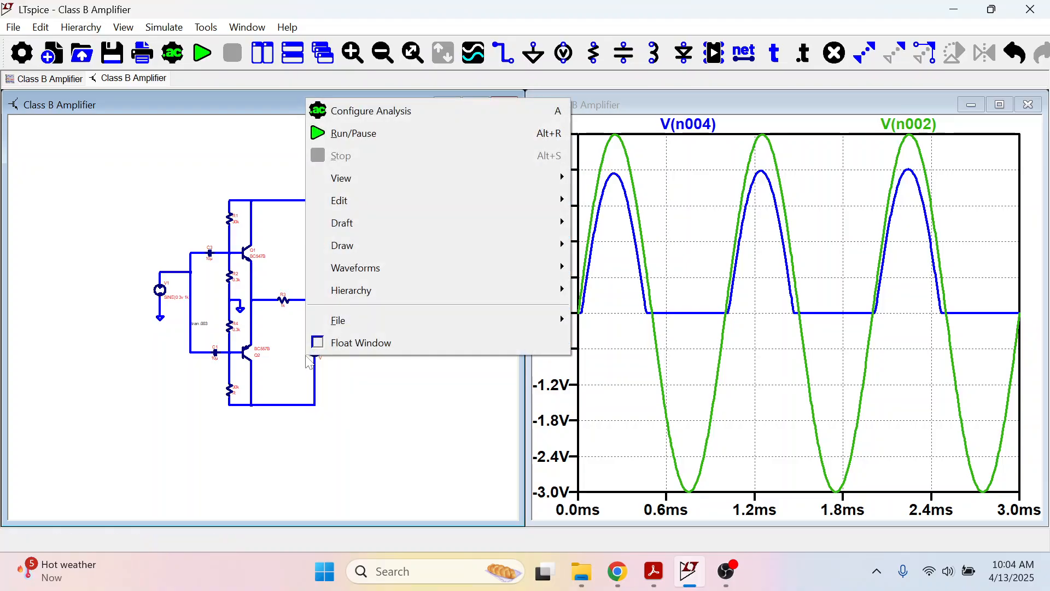
left_click(388, 403)
key("space")
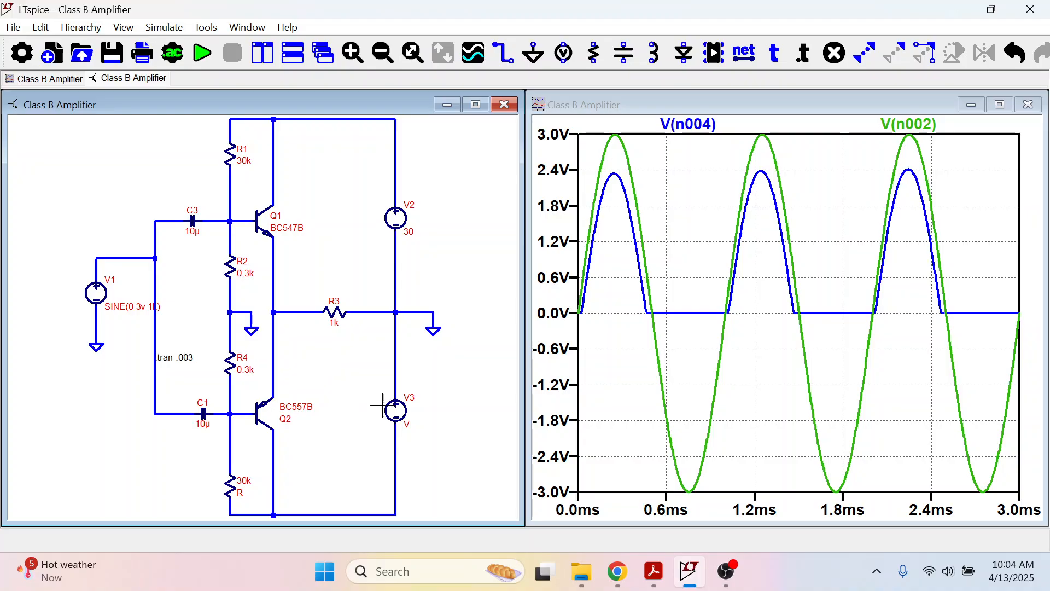
right_click(405, 416)
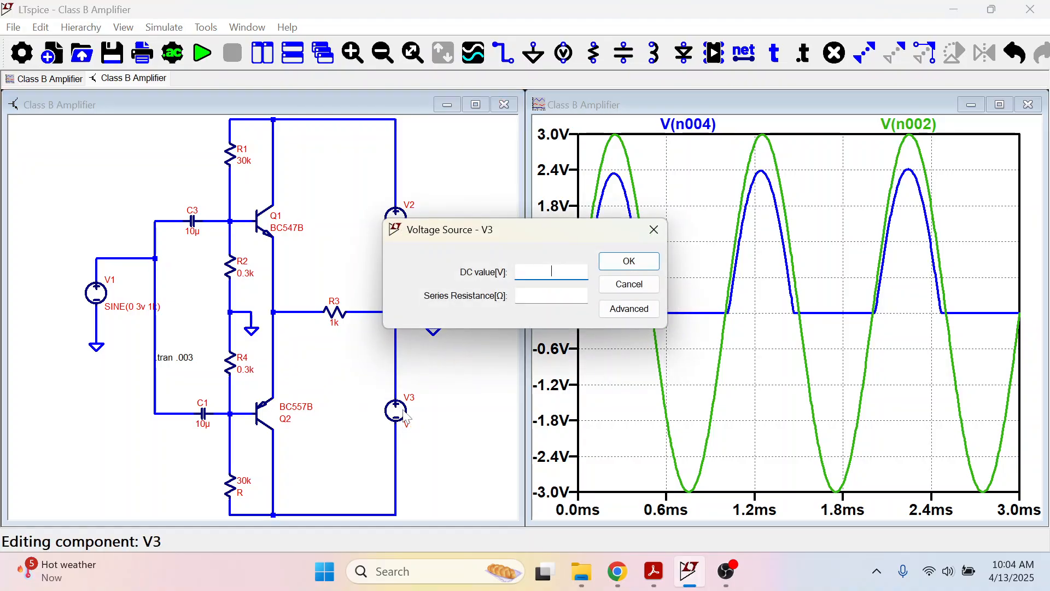
type("15v")
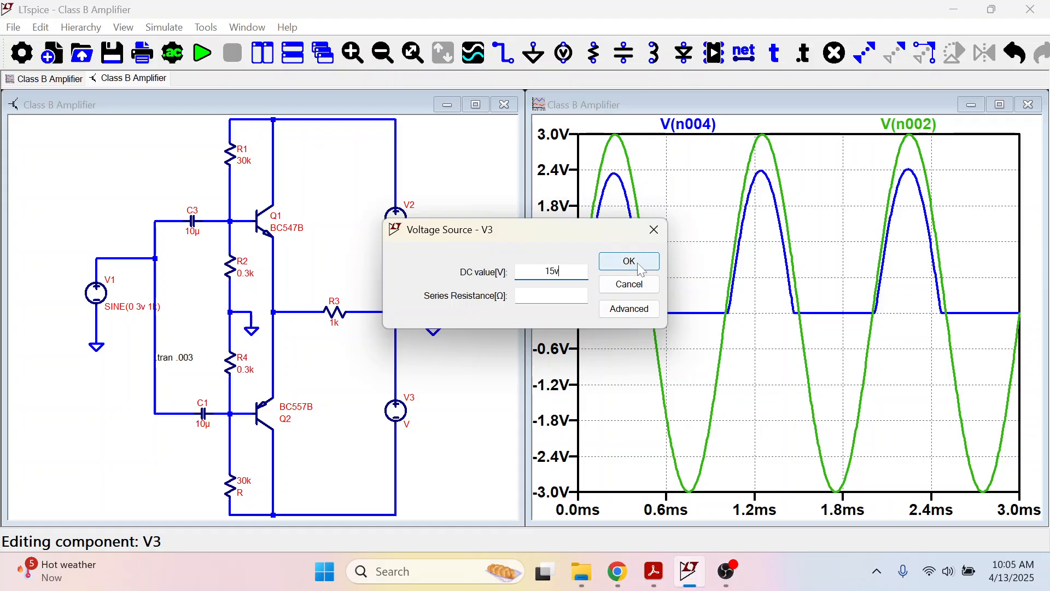
left_click(629, 261)
Step: Set the DC value of the upper supply V2 to 15v and rerun the simulation
right_click(406, 223)
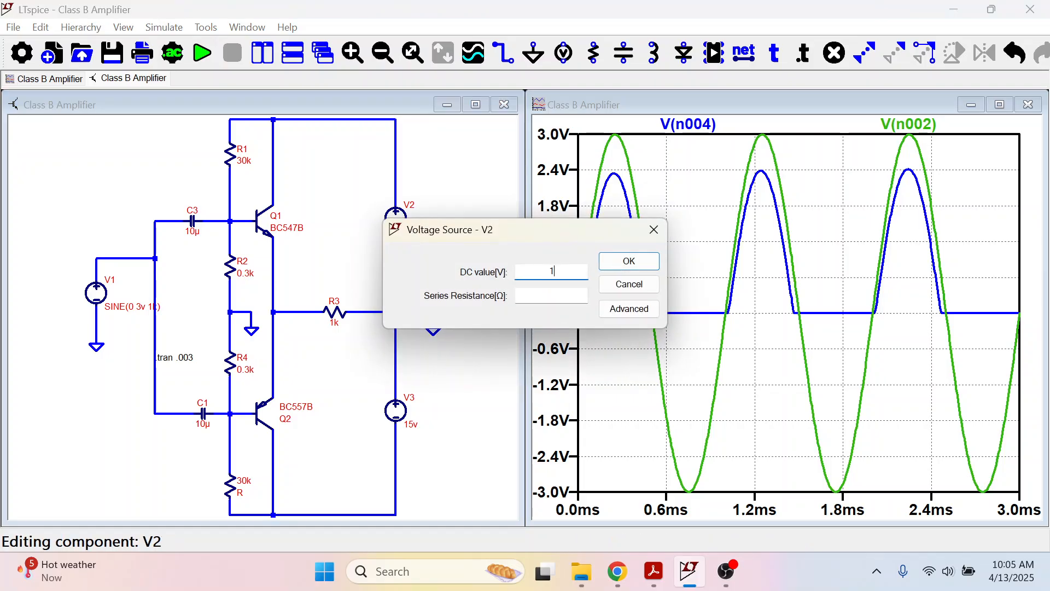
type("15v")
left_click(630, 263)
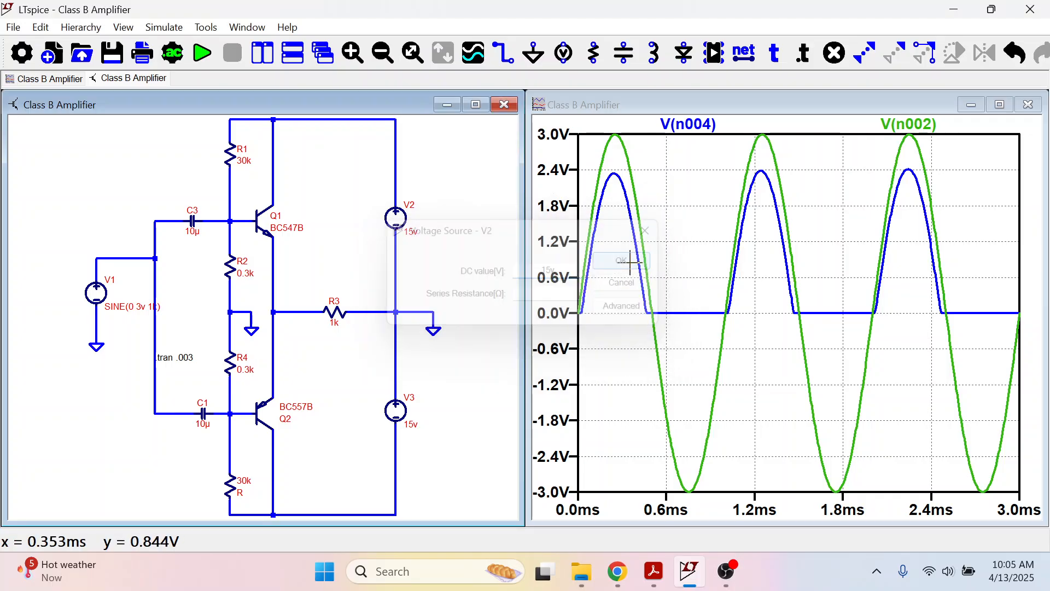
left_click(202, 55)
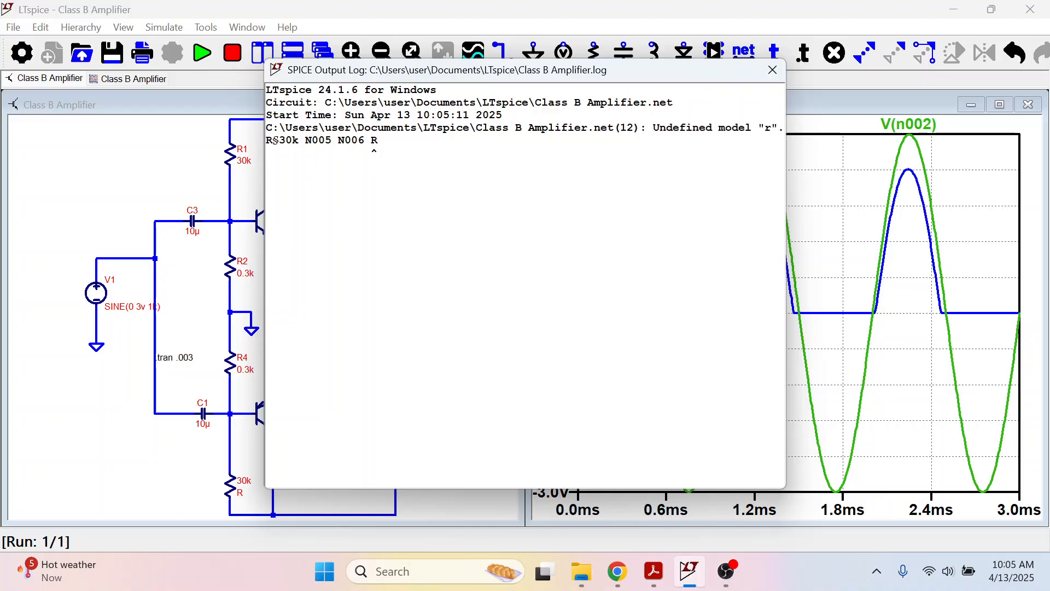
Step: Close the SPICE output log, then set the lowest bias resistor's value to 30k and its instance name to R5
left_click(773, 70)
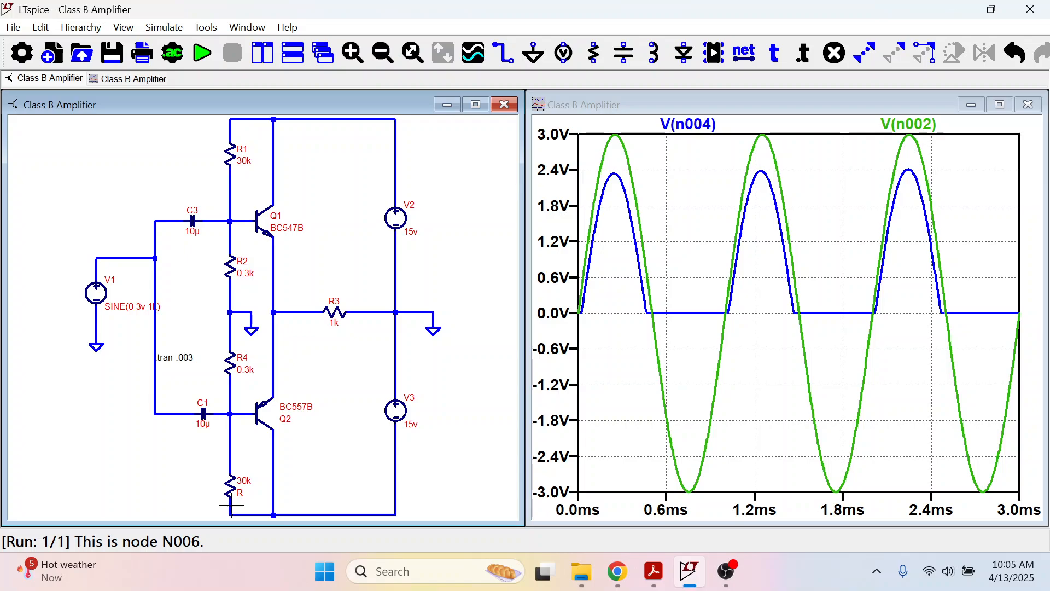
right_click(236, 489)
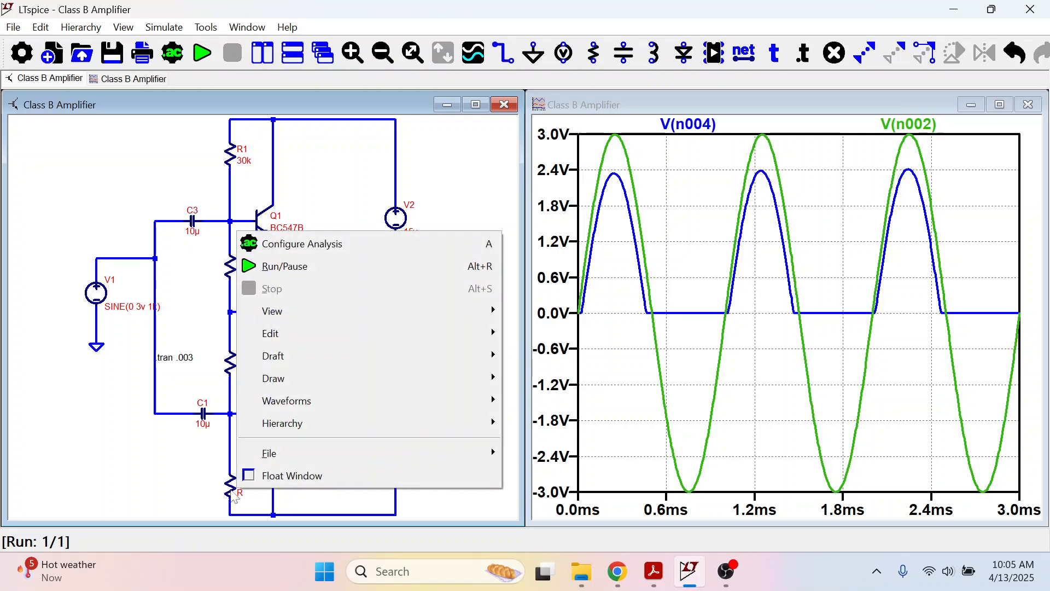
left_click(228, 489)
right_click(229, 488)
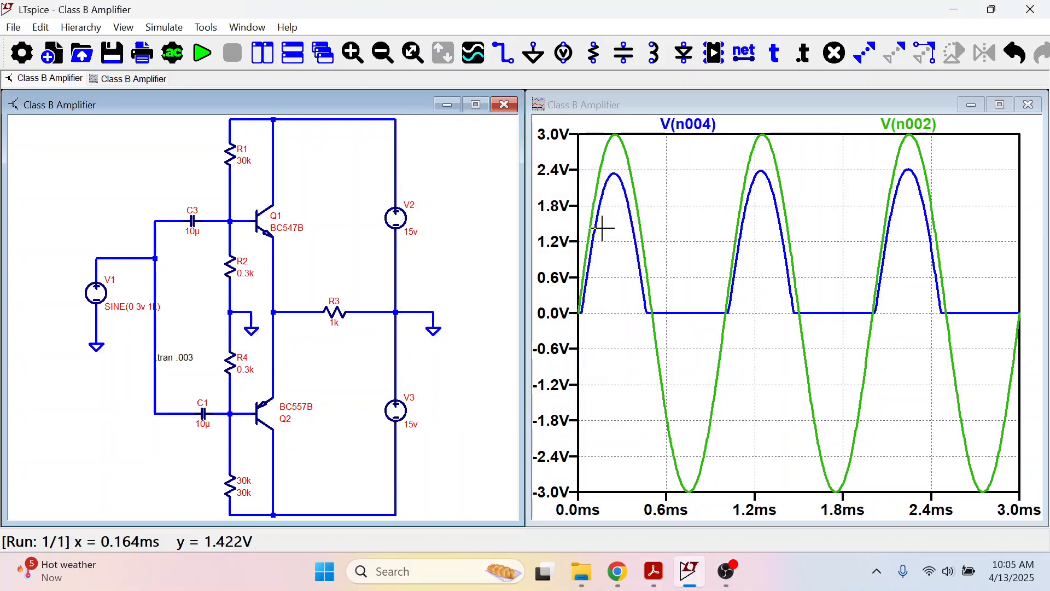
left_click(600, 226)
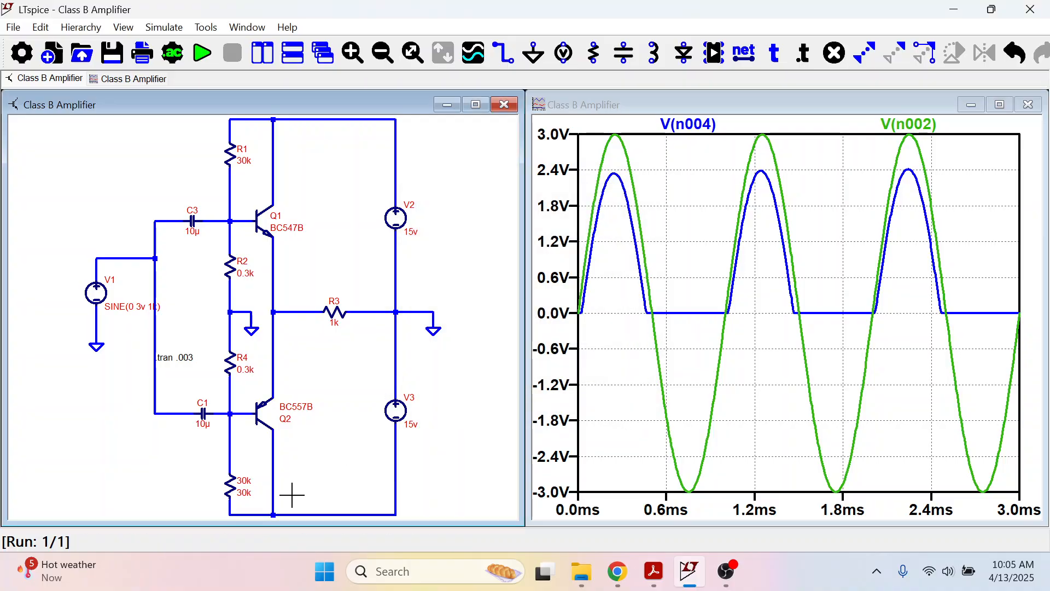
right_click(244, 485)
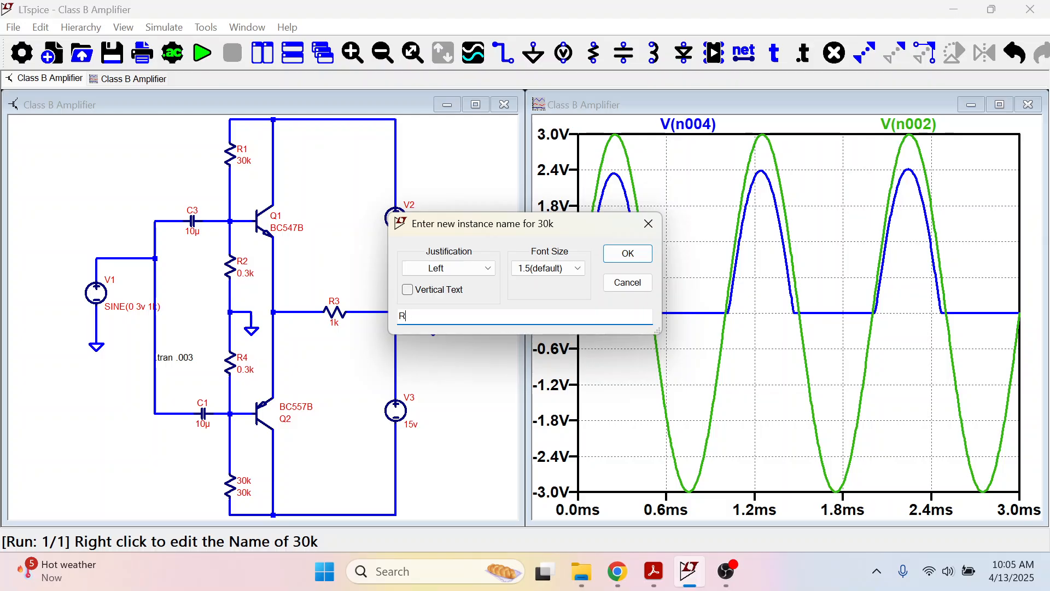
type("5")
left_click(628, 253)
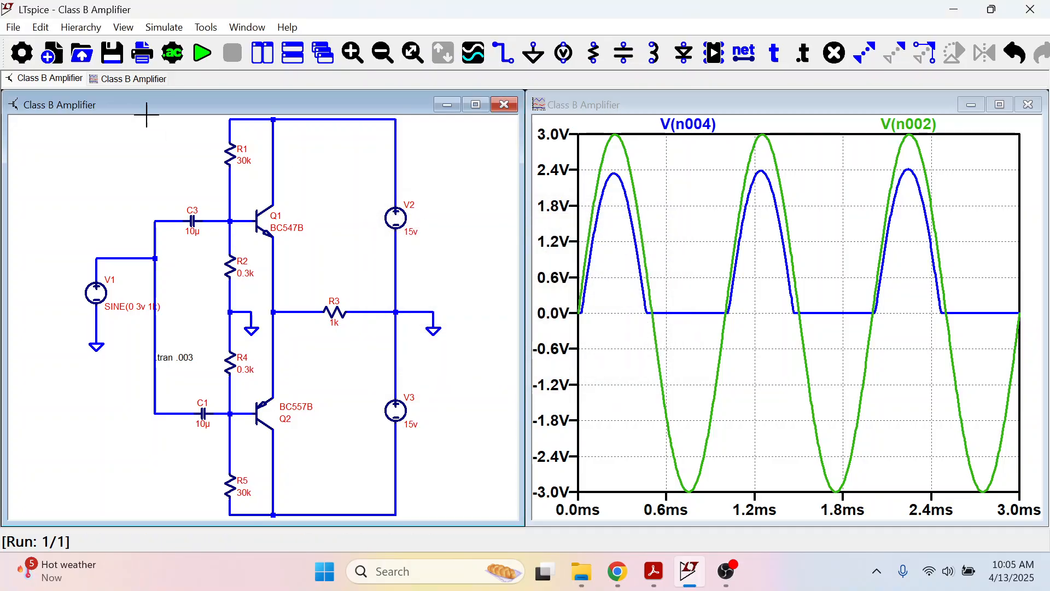
Step: Rerun the transient simulation and plot only the output node voltage V(n004)
left_click(202, 53)
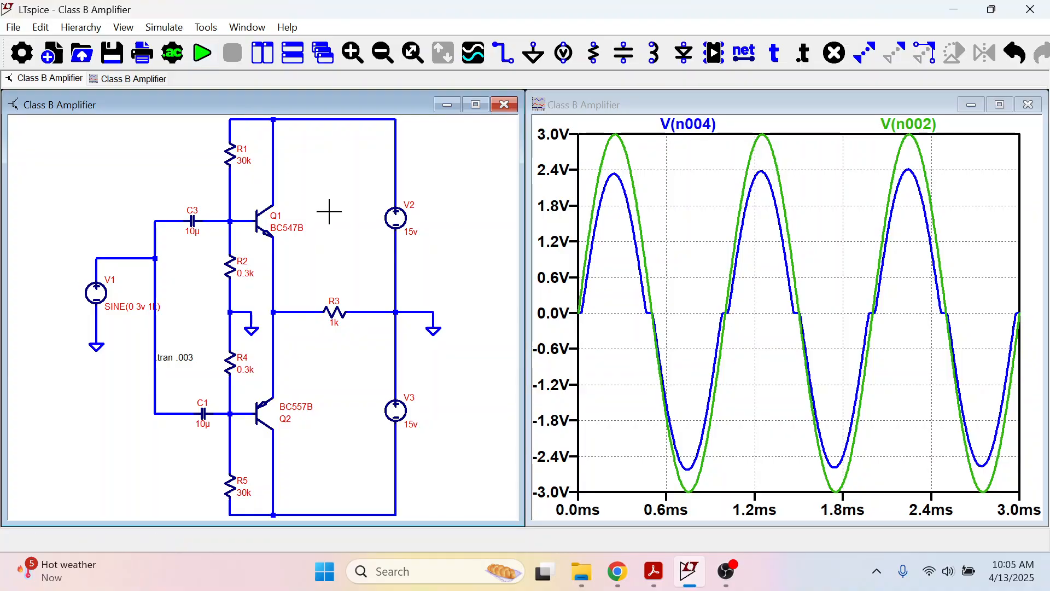
left_click(285, 309)
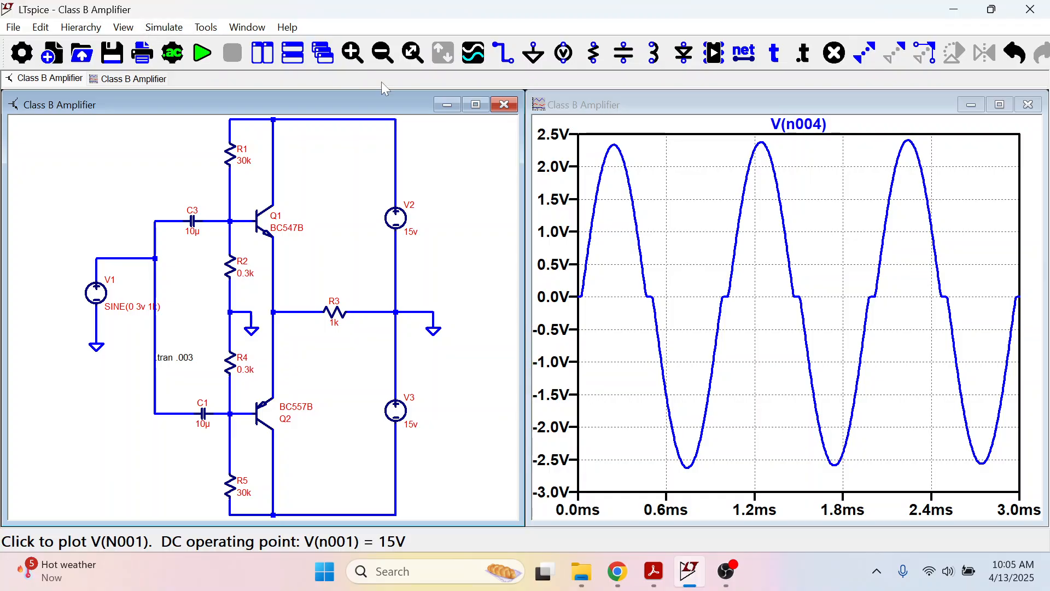
Step: Generate the FFT of V(n004) over the full simulation extent, examine the harmonic spectrum and close it
right_click(584, 155)
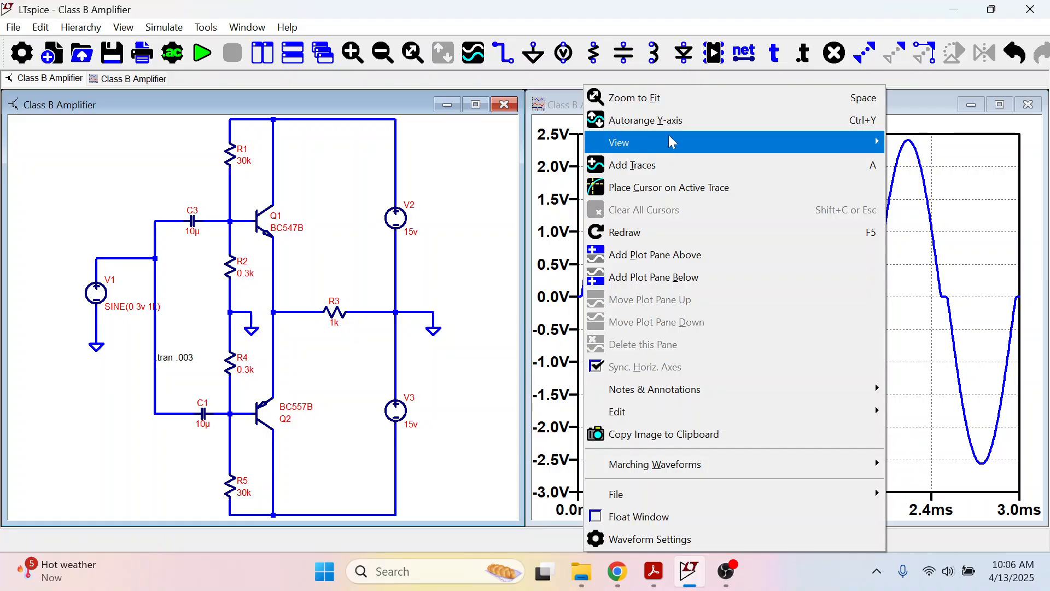
mouse_move(672, 142)
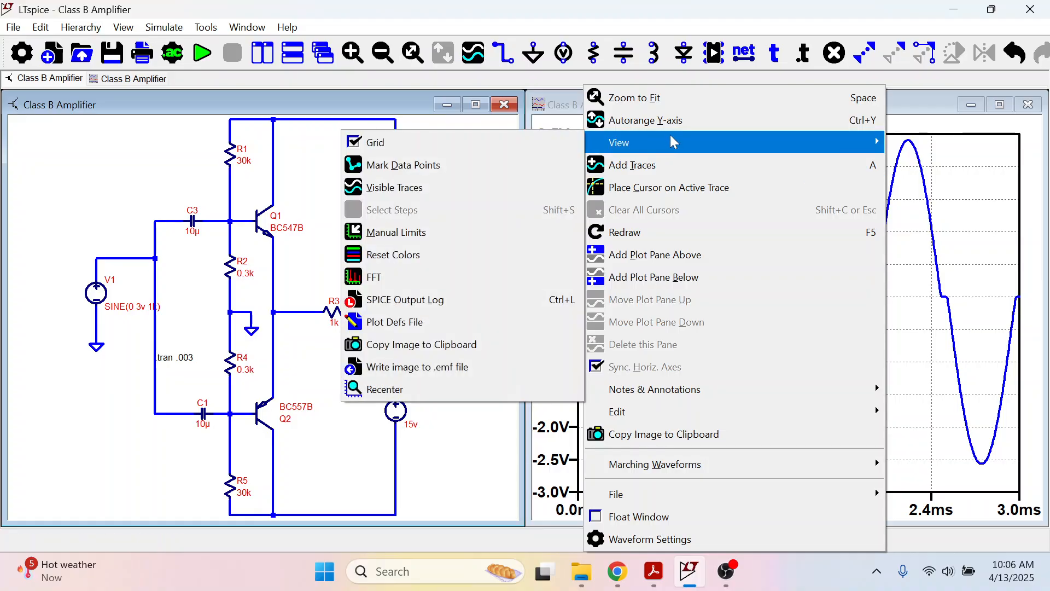
left_click(451, 271)
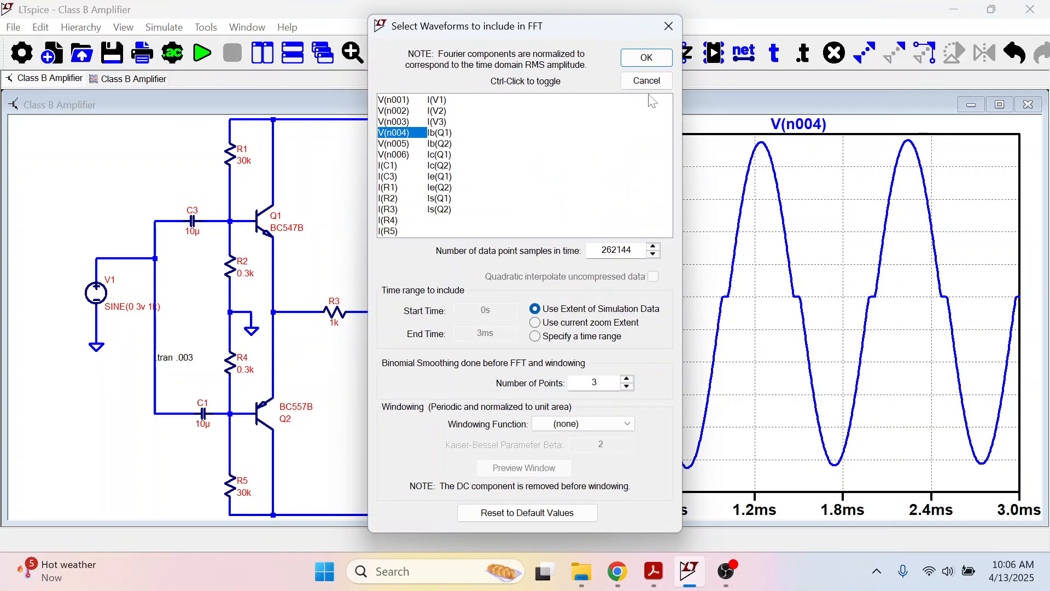
left_click(647, 58)
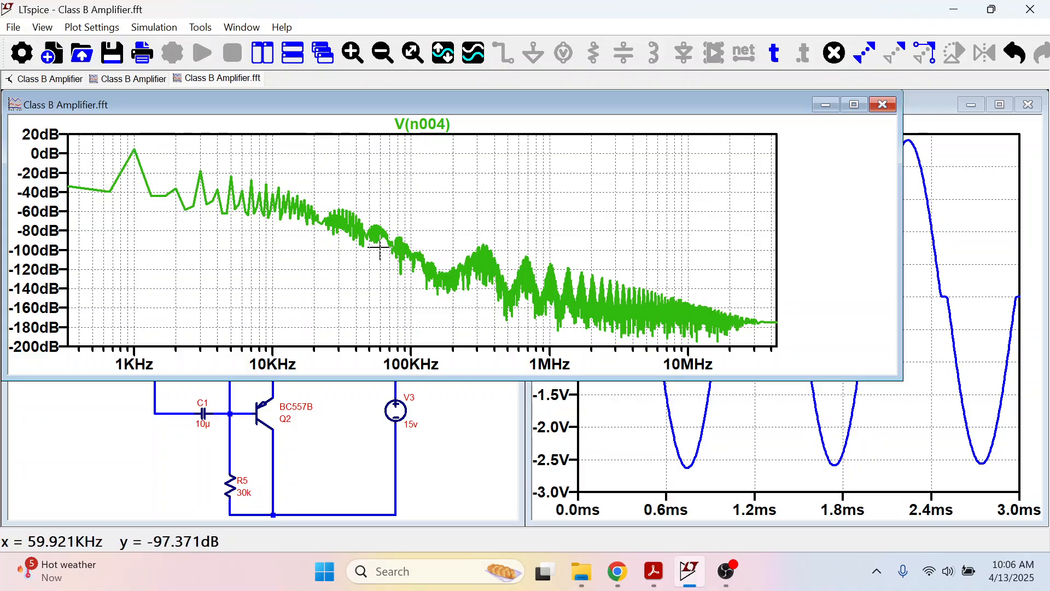
left_click(883, 104)
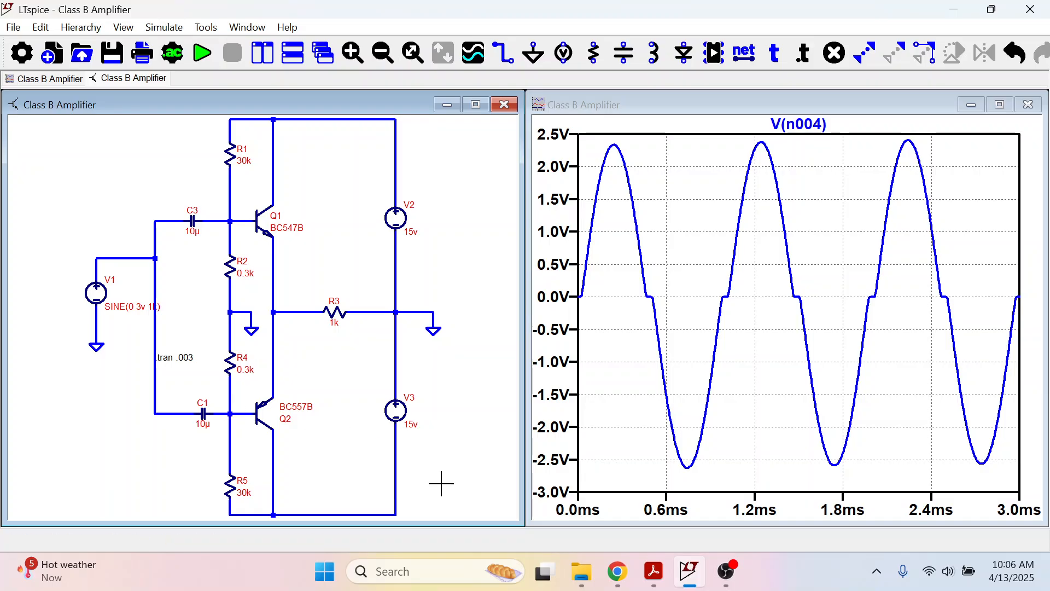
Step: Switch to Chrome to check the BC547 datasheet's performance characteristics, and return to LTspice
left_click(632, 578)
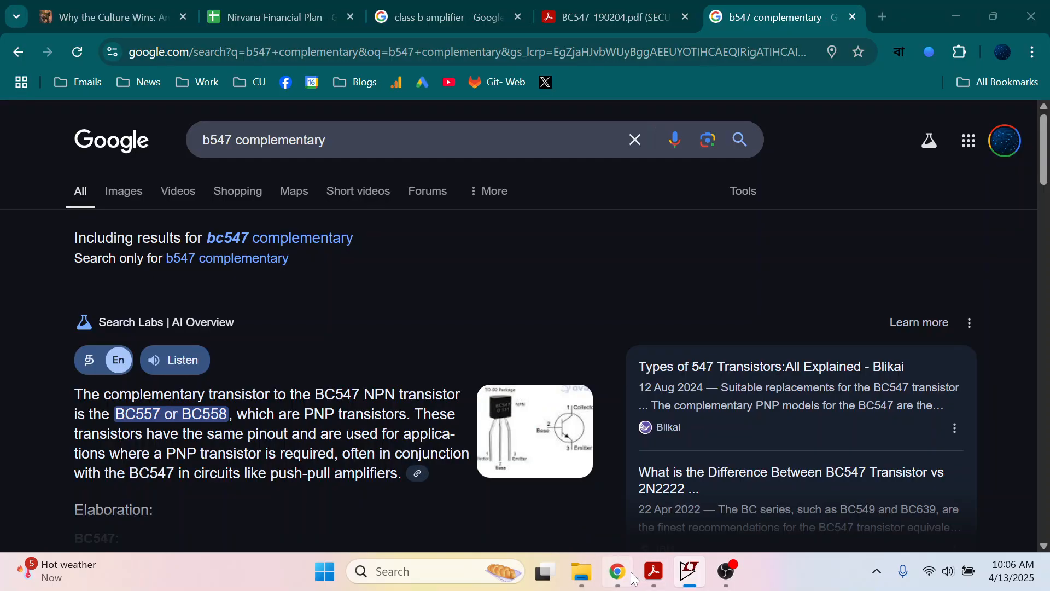
left_click(643, 13)
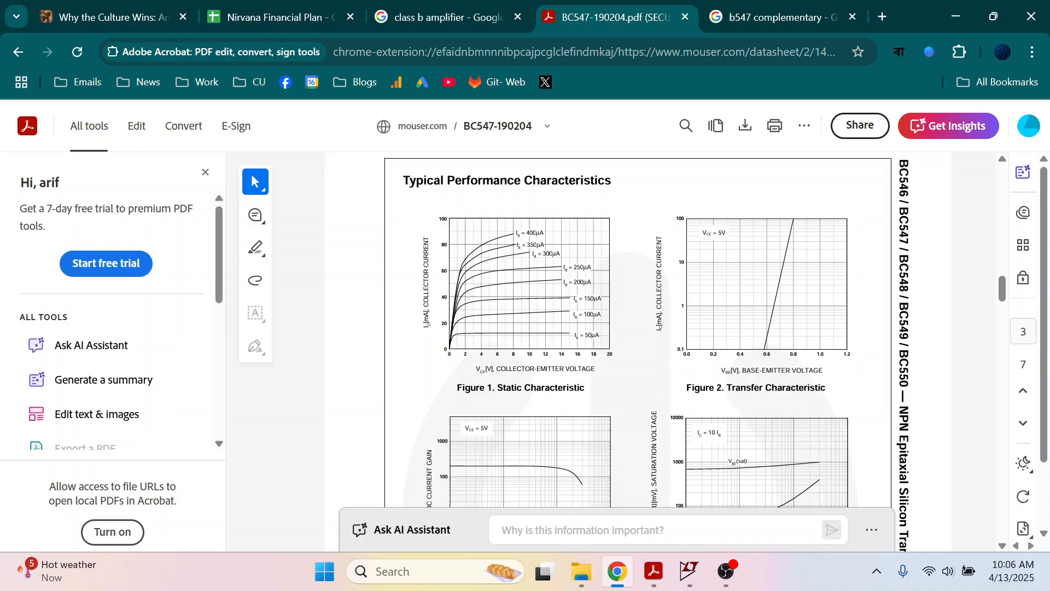
left_click(954, 16)
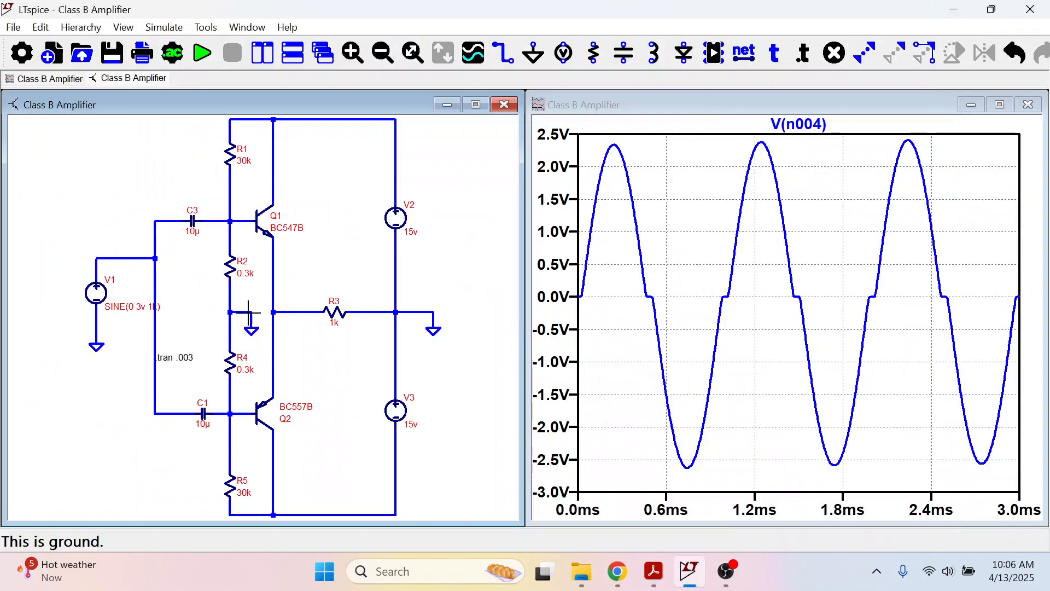
Step: Set the values of bias resistors R2 and R4 to 1k and rerun the simulation
right_click(240, 273)
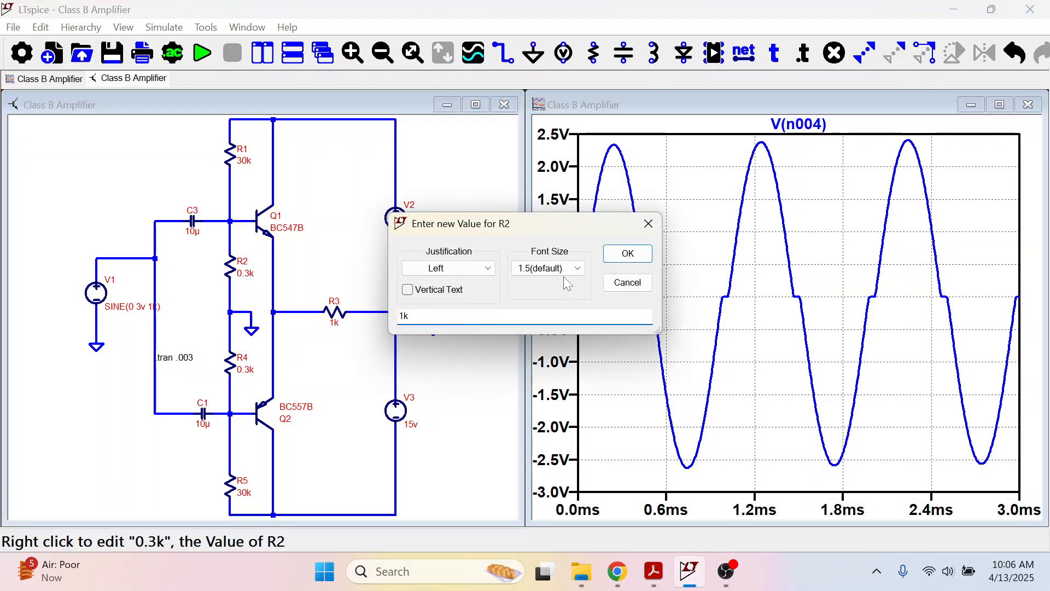
type("1k")
left_click(627, 254)
right_click(242, 372)
left_click(623, 260)
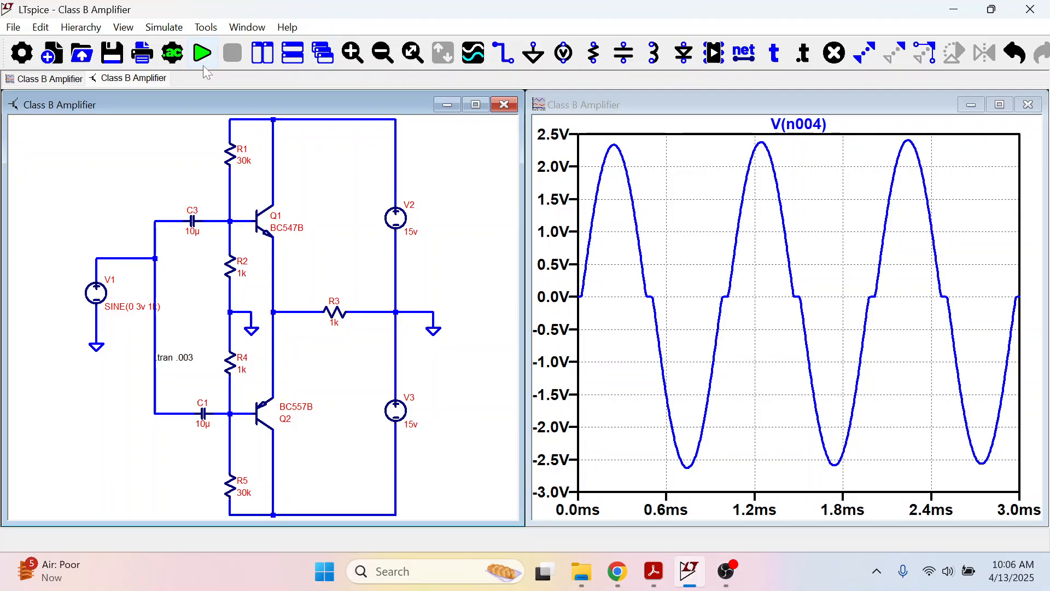
left_click(203, 64)
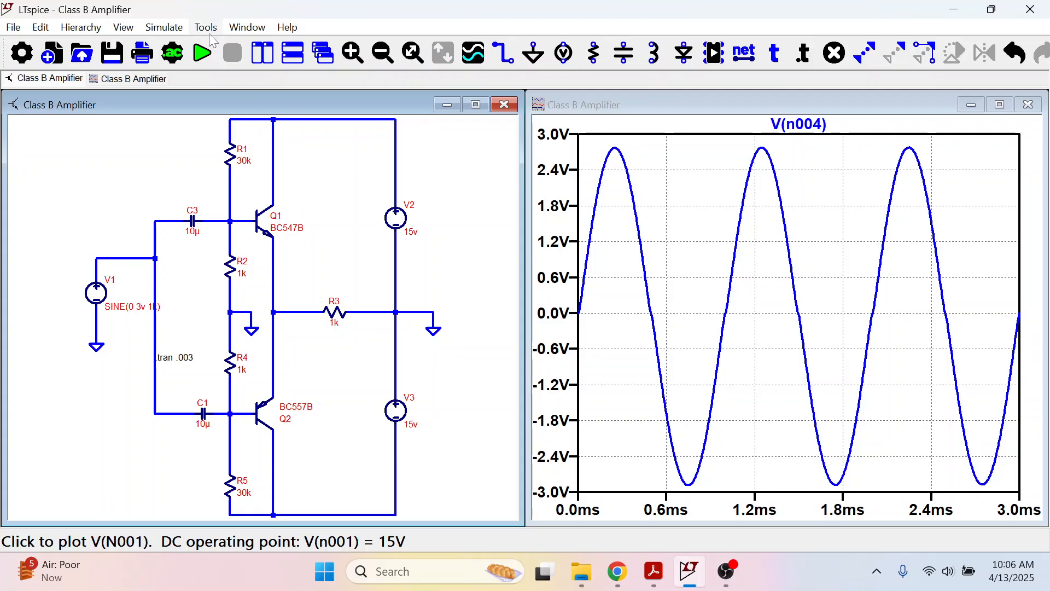
Step: Examine the FFT of V(n004) with the 1k bias resistors and close the spectrum plot
right_click(619, 234)
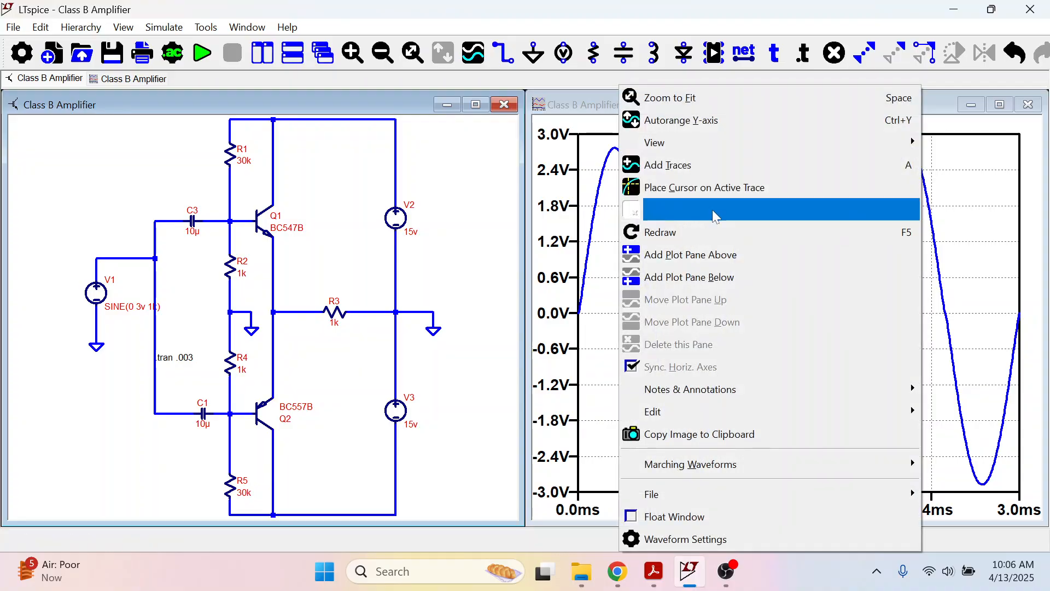
mouse_move(750, 142)
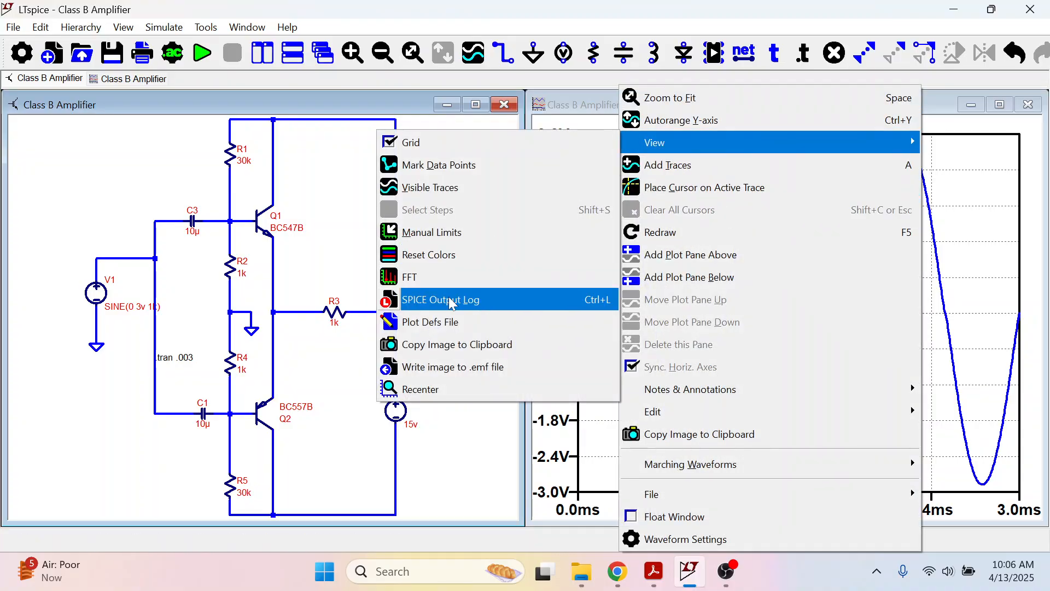
left_click(462, 278)
left_click(647, 58)
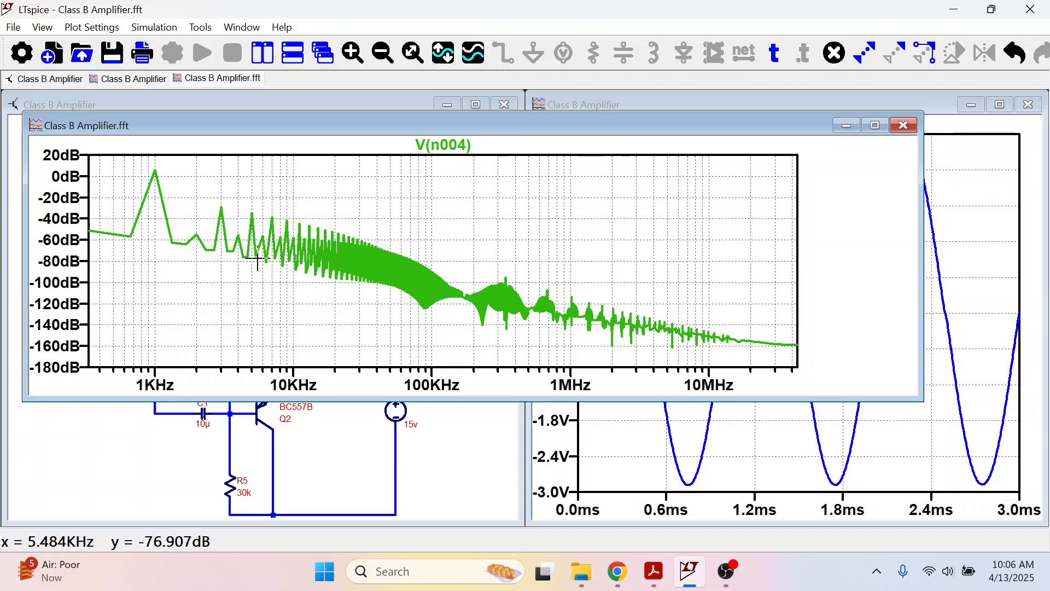
left_click(904, 126)
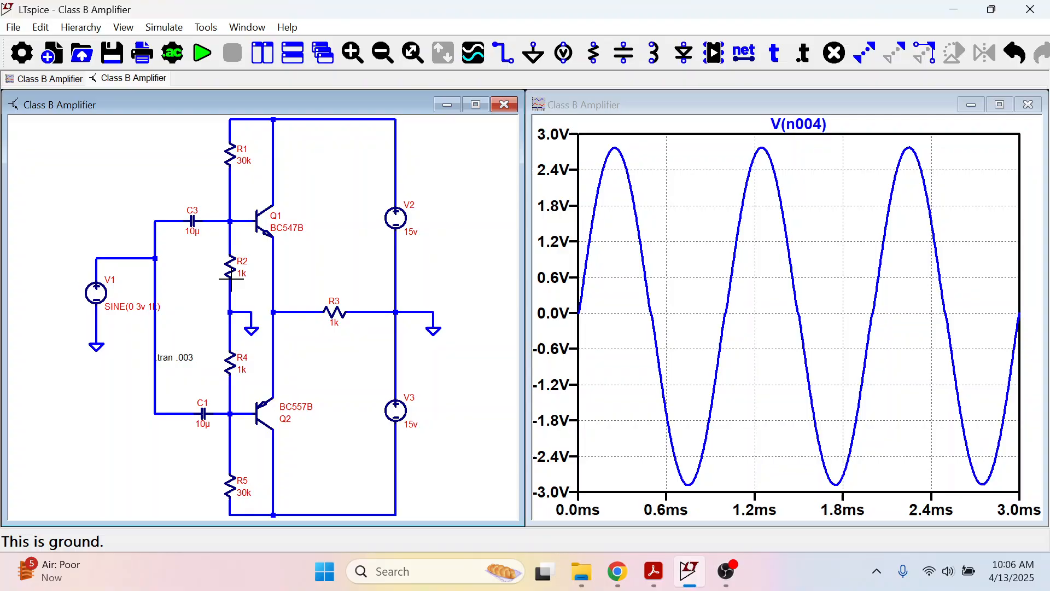
Step: Set the values of bias resistors R2 and R4 to 2k and rerun the simulation
right_click(242, 273)
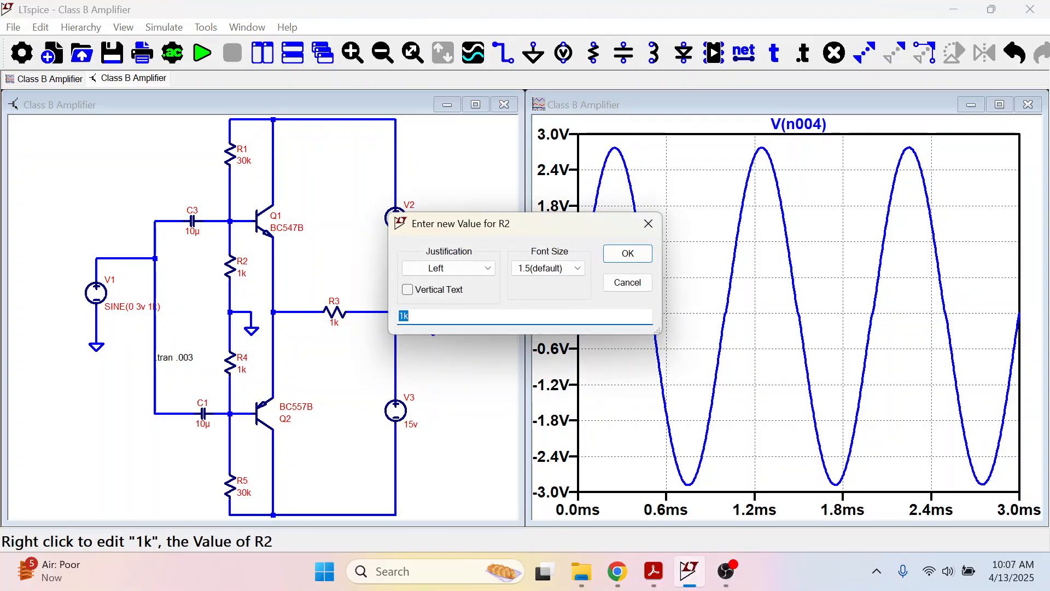
left_click(628, 254)
right_click(236, 360)
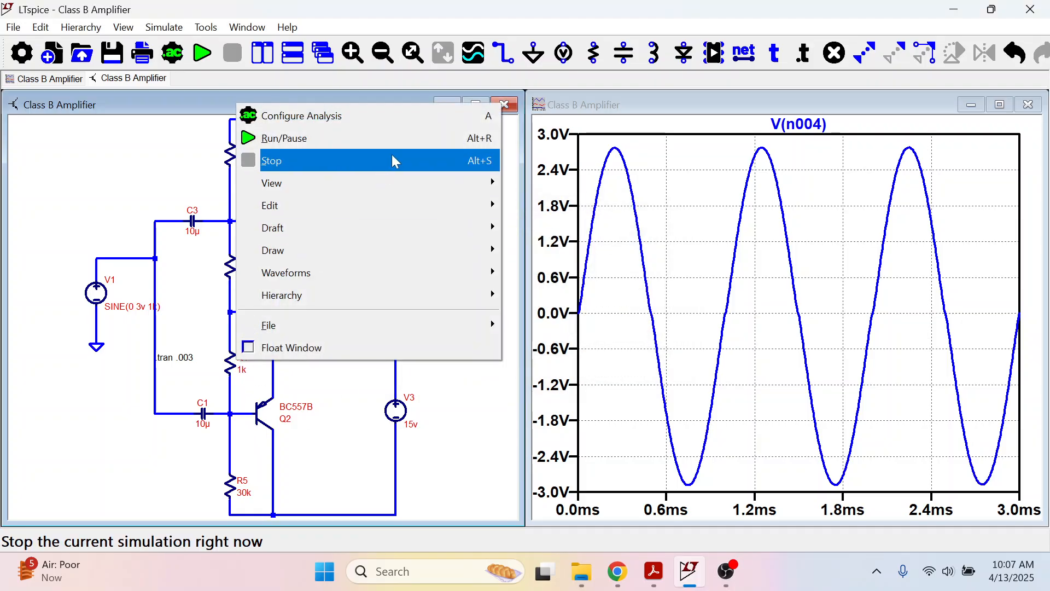
right_click(230, 364)
right_click(230, 366)
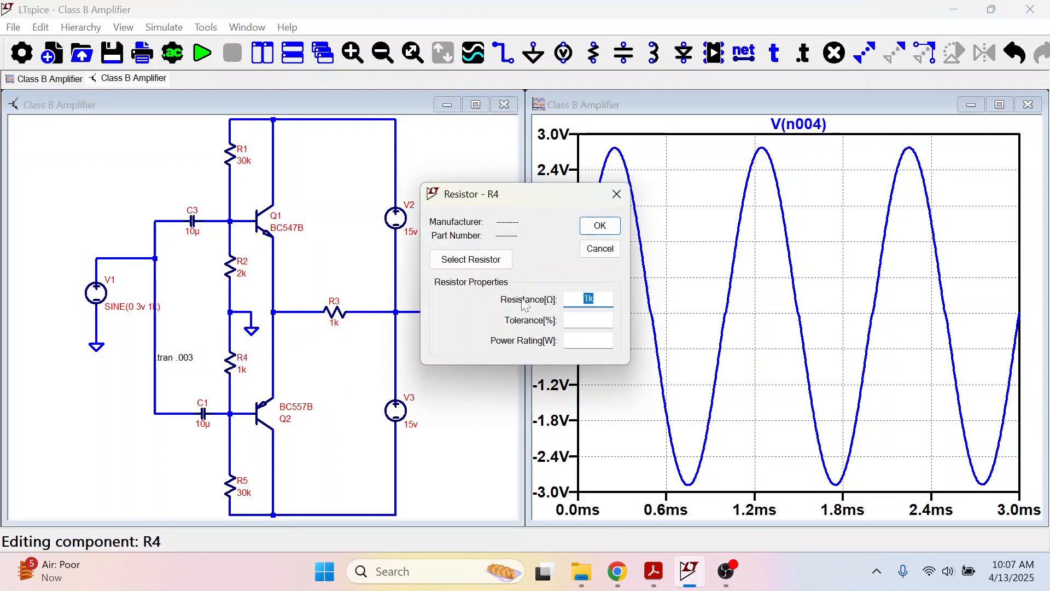
type("2k")
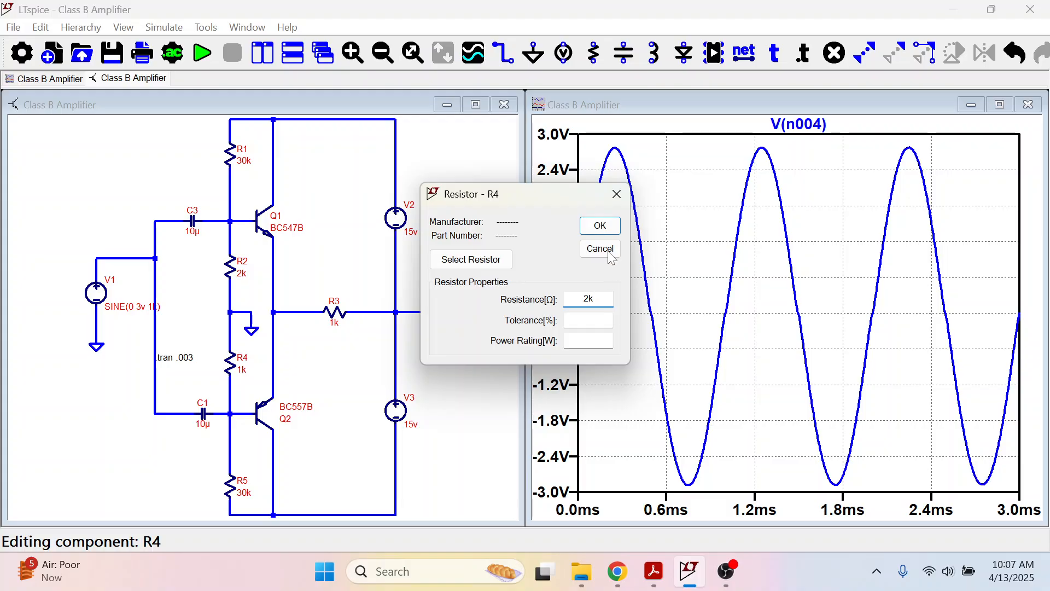
left_click(600, 226)
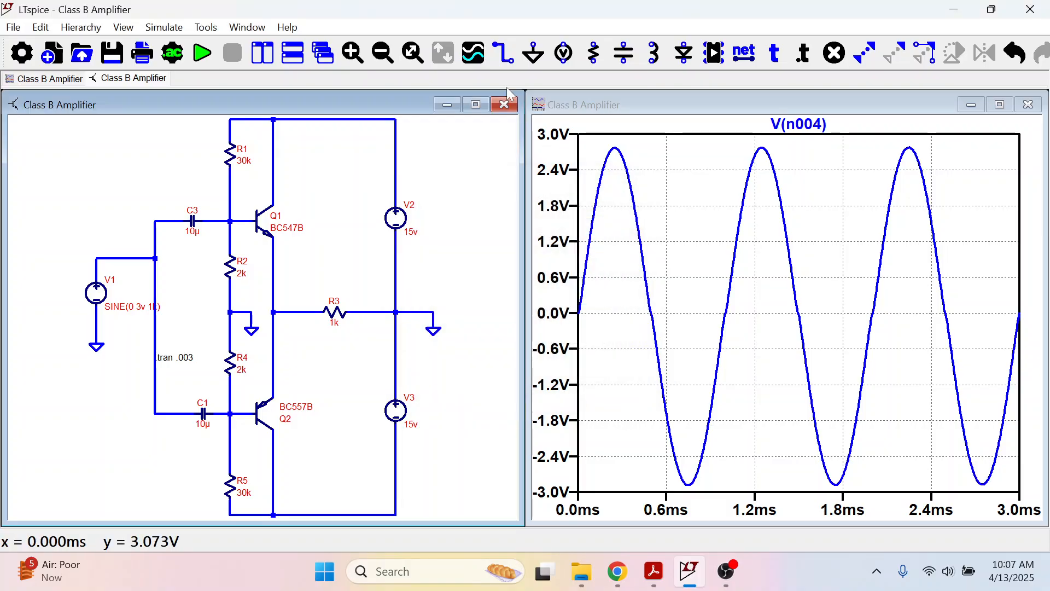
left_click(208, 48)
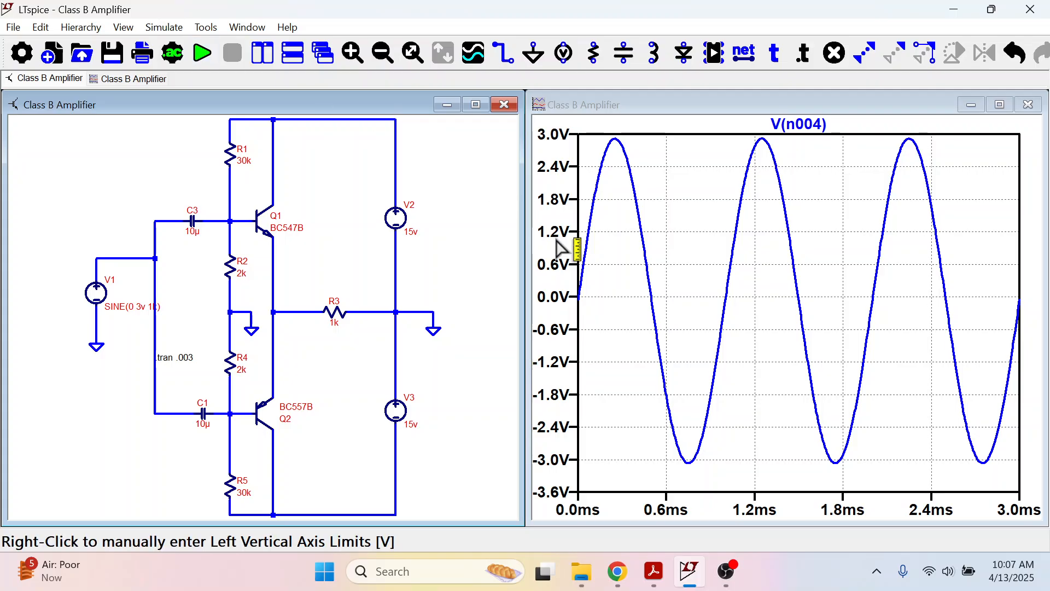
Step: Examine the FFT of V(n004) with the 2k bias resistors and close the spectrum plot
right_click(649, 190)
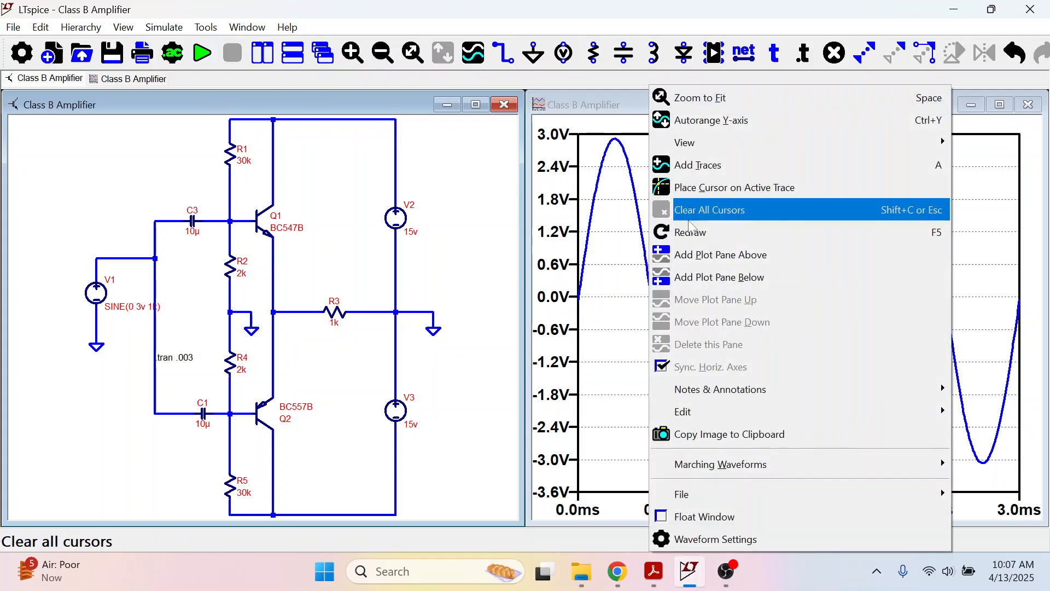
mouse_move(712, 143)
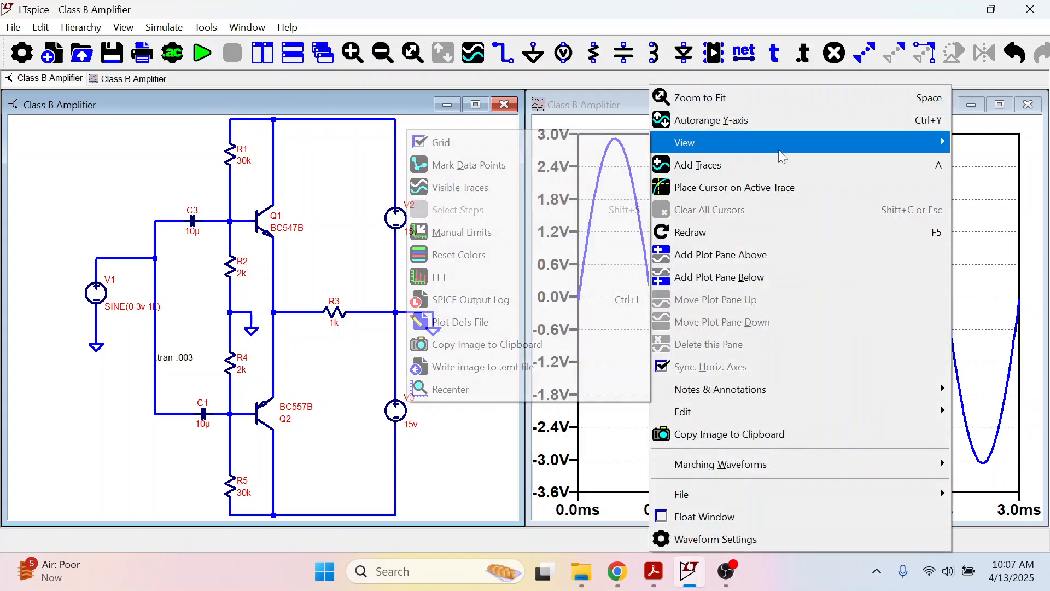
left_click(445, 283)
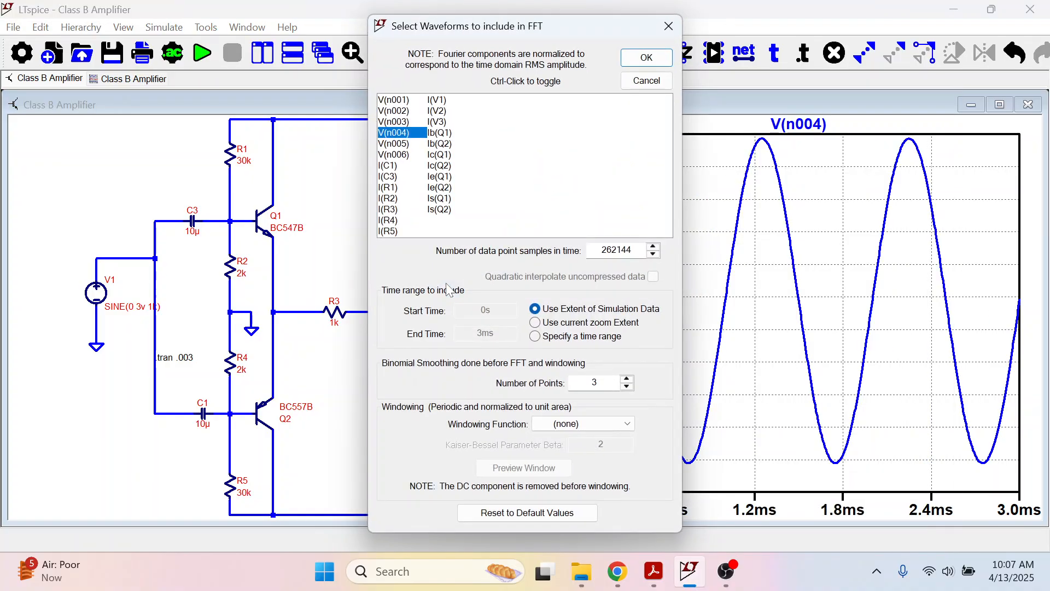
left_click(645, 55)
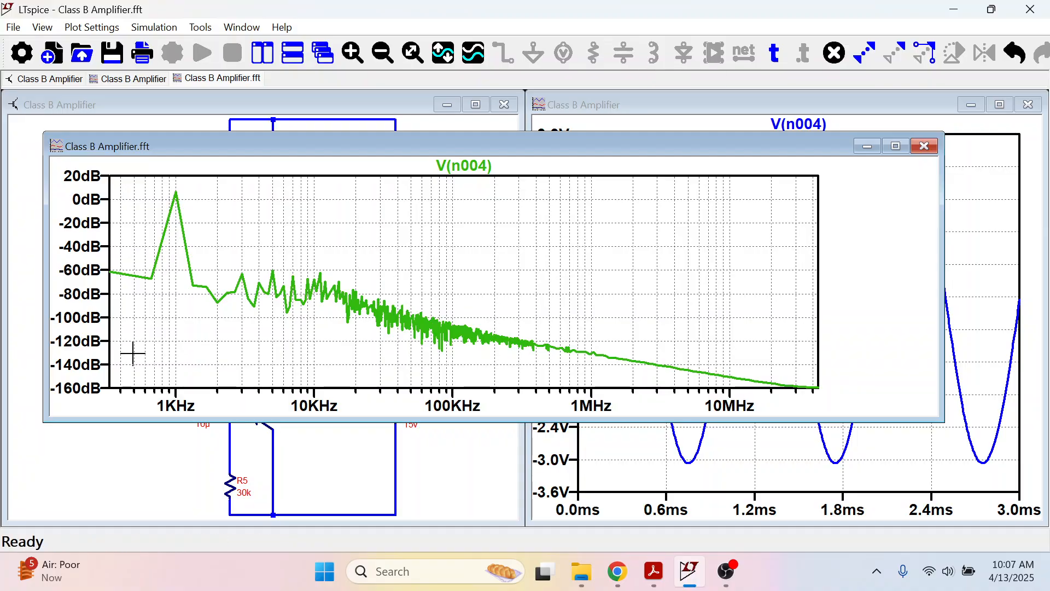
left_click(930, 147)
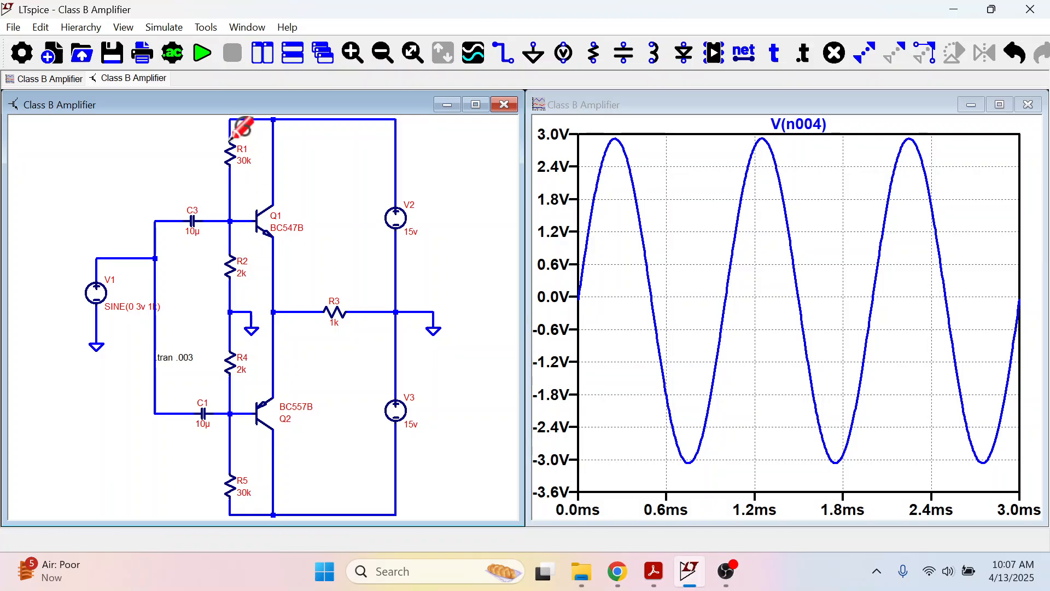
Step: Switch to Chrome and search Google for images of "class b amplifier"
left_click(617, 572)
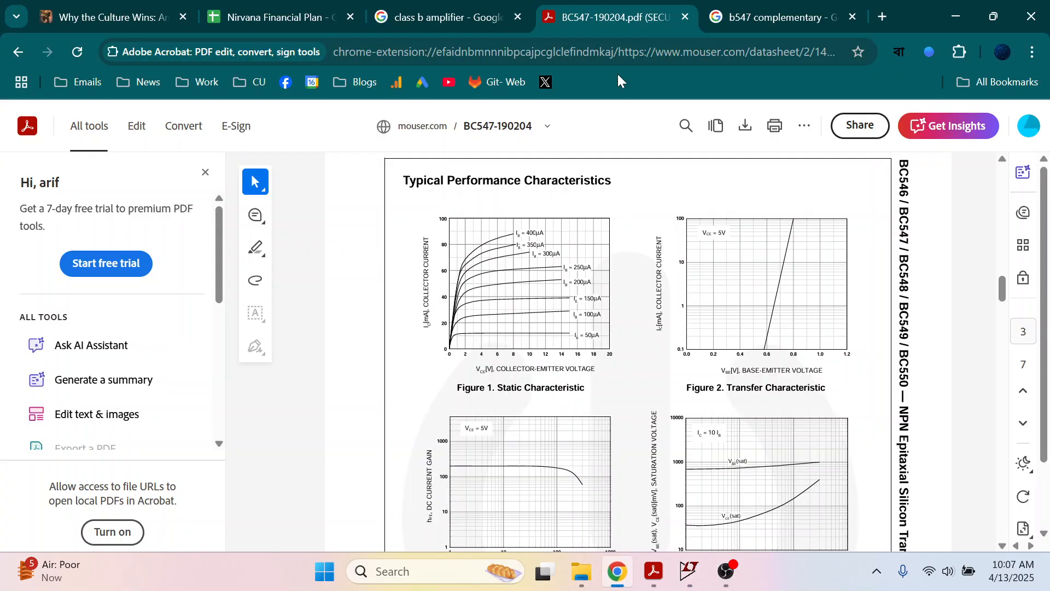
left_click(756, 15)
key("ctrl+l")
type("cla")
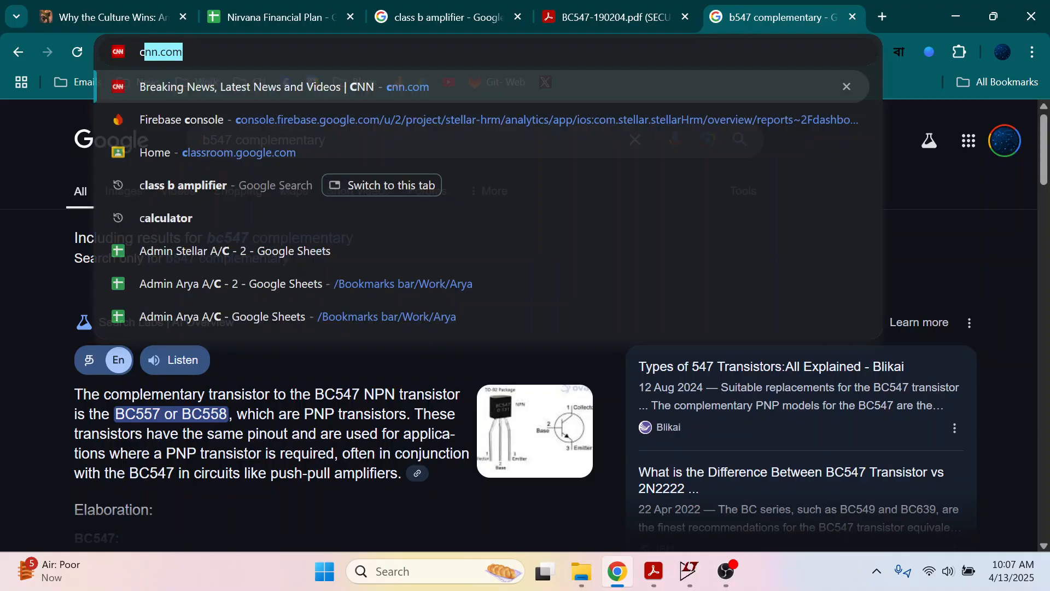
type("ss b")
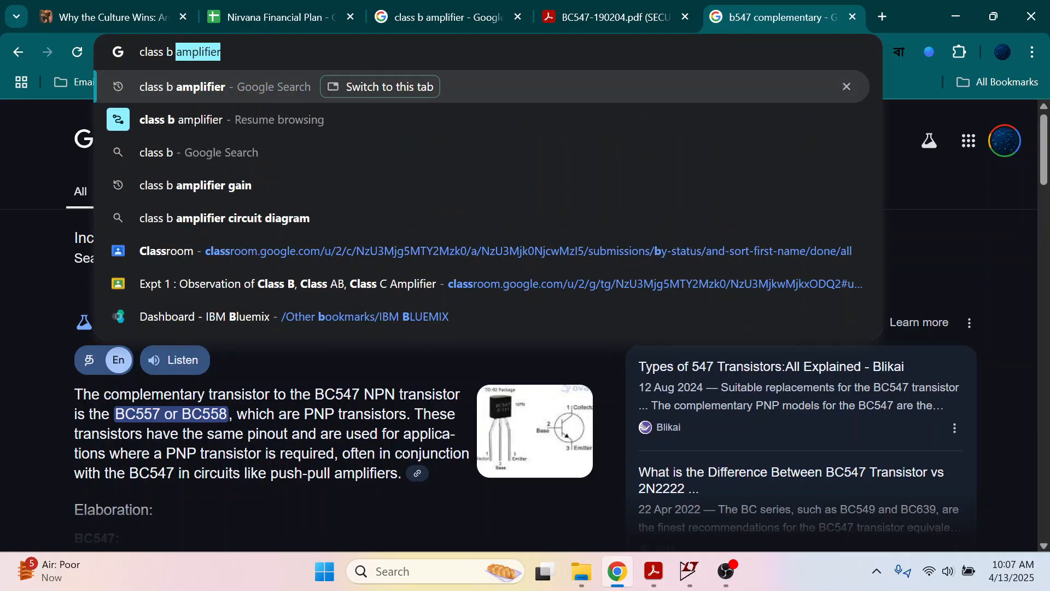
key("Return")
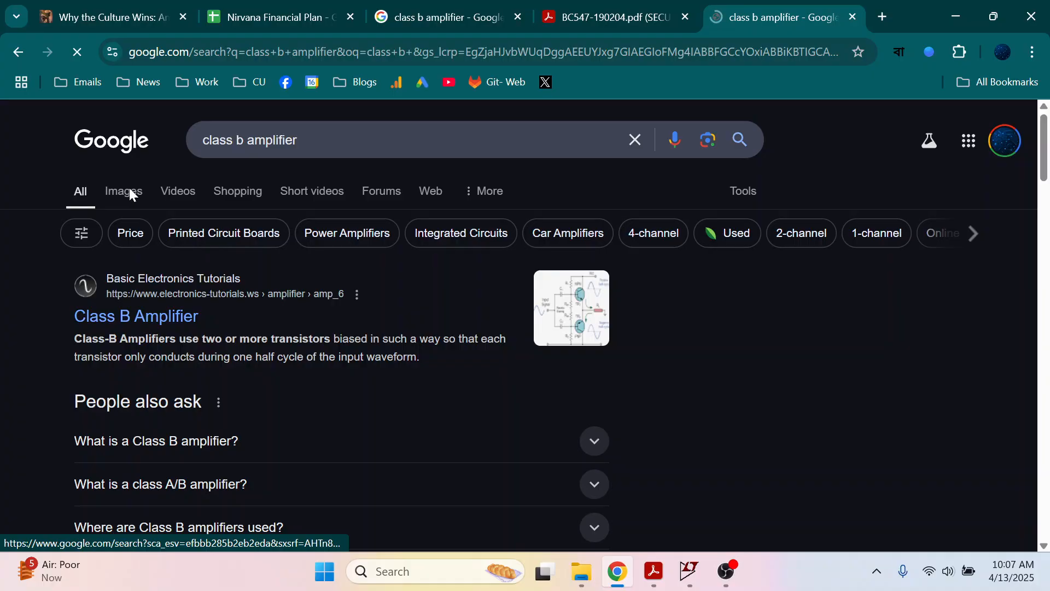
left_click(131, 195)
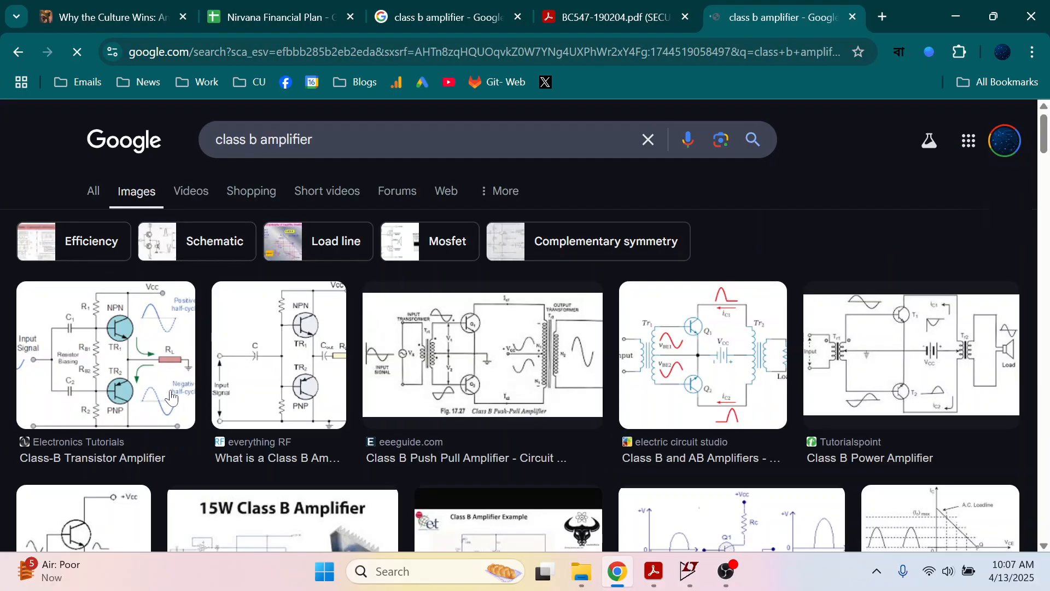
Step: Look through the Class B amplifier circuit images for alternative topologies and switch back to LTspice
scroll(171, 398, "down", 2)
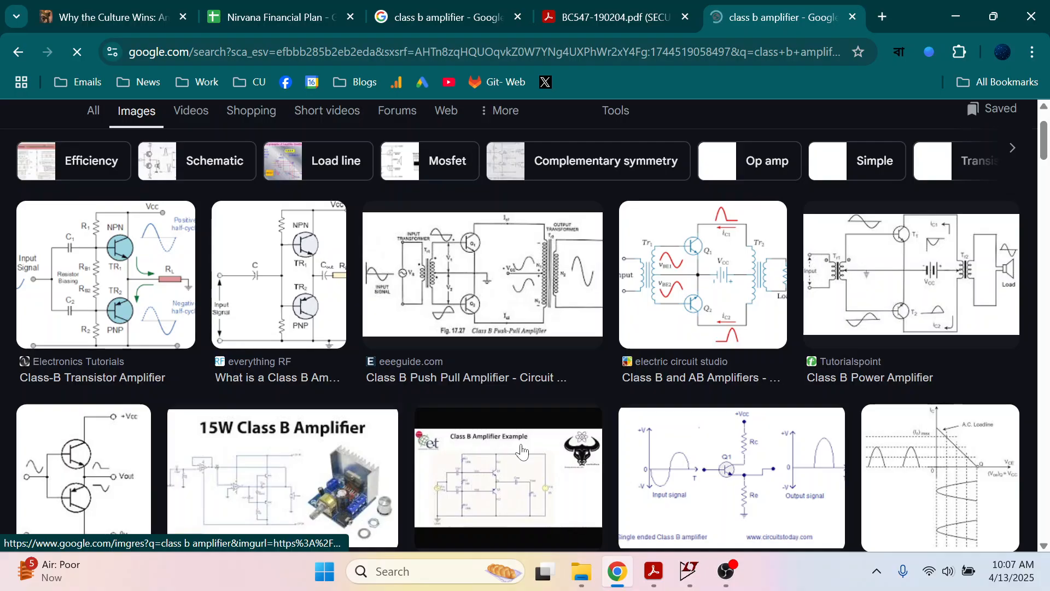
scroll(522, 452, "down", 4)
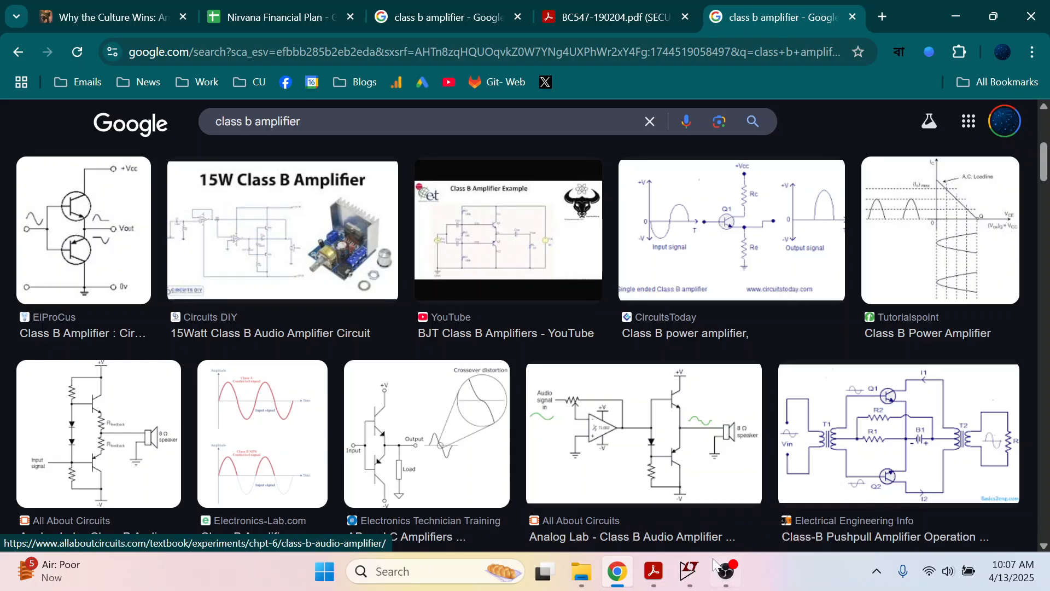
mouse_move(730, 574)
left_click(689, 571)
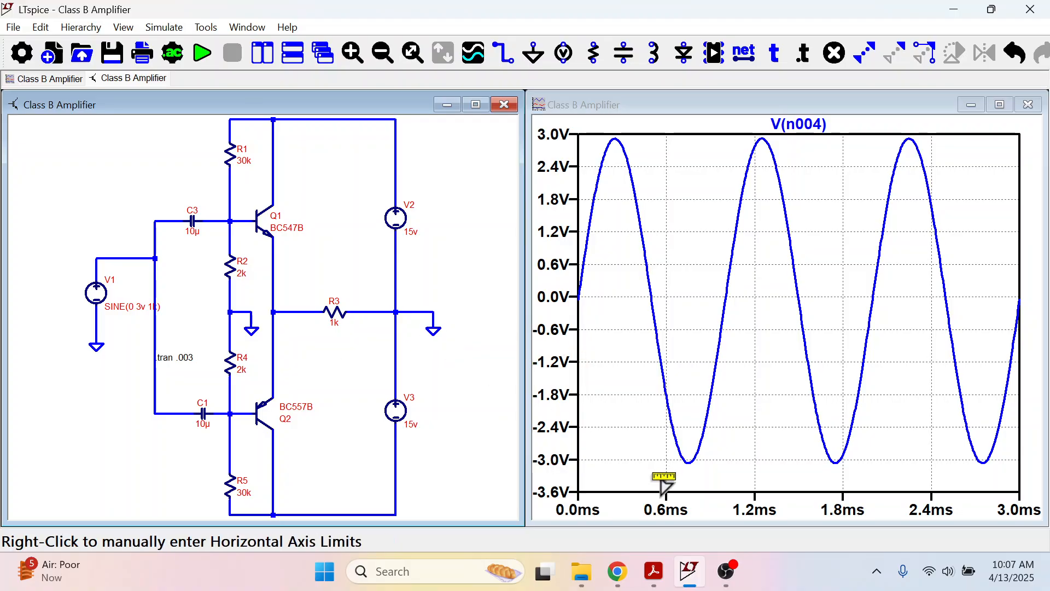
mouse_move(730, 580)
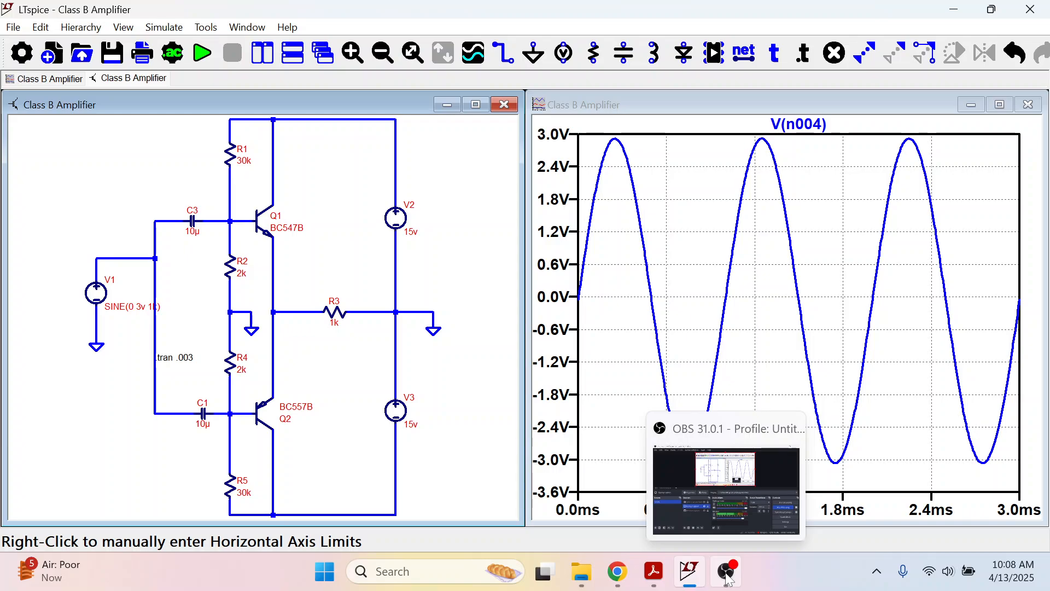
left_click(729, 580)
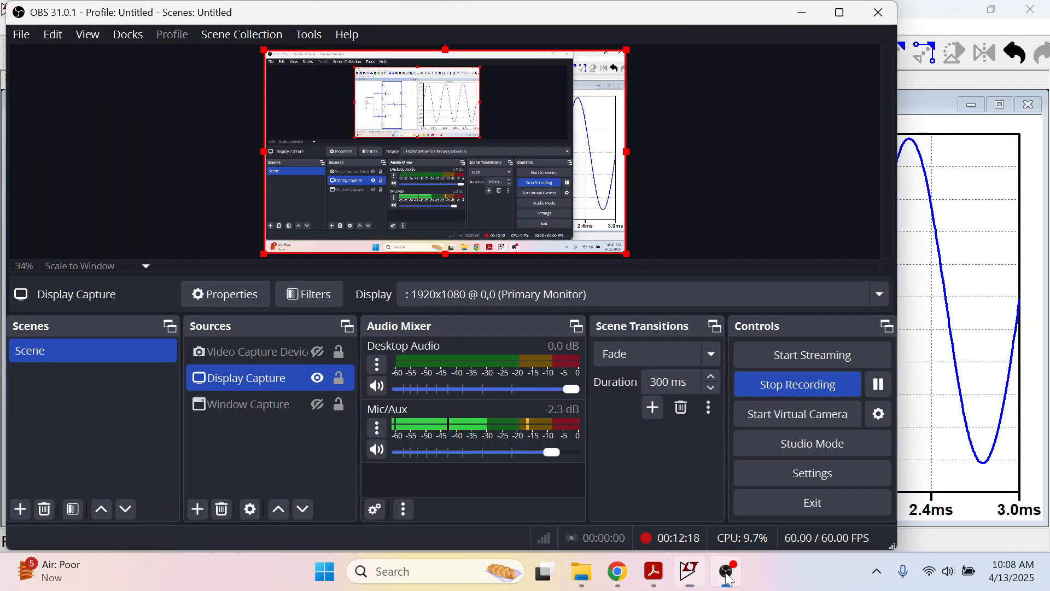